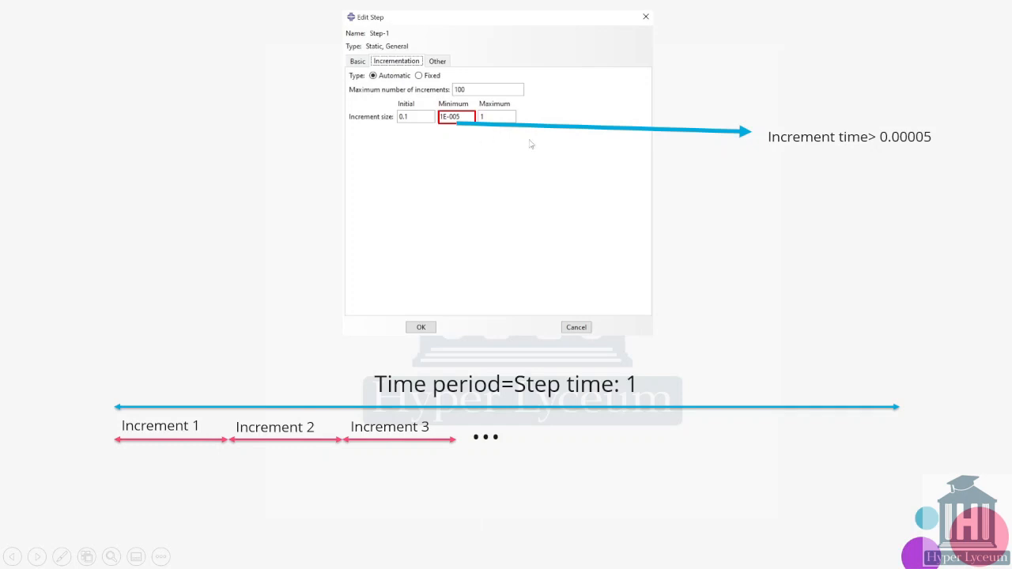
click(613, 428)
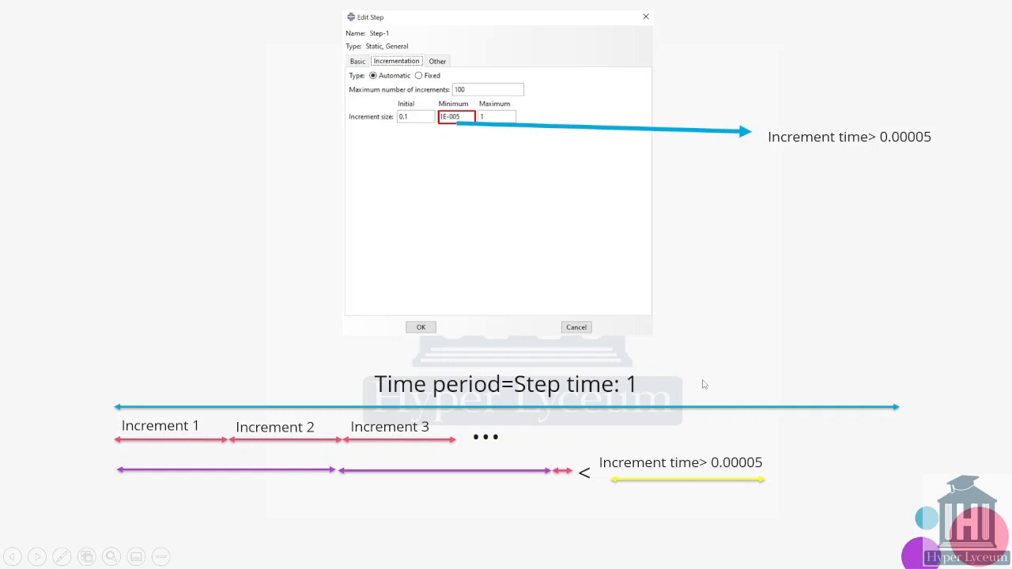
click(725, 355)
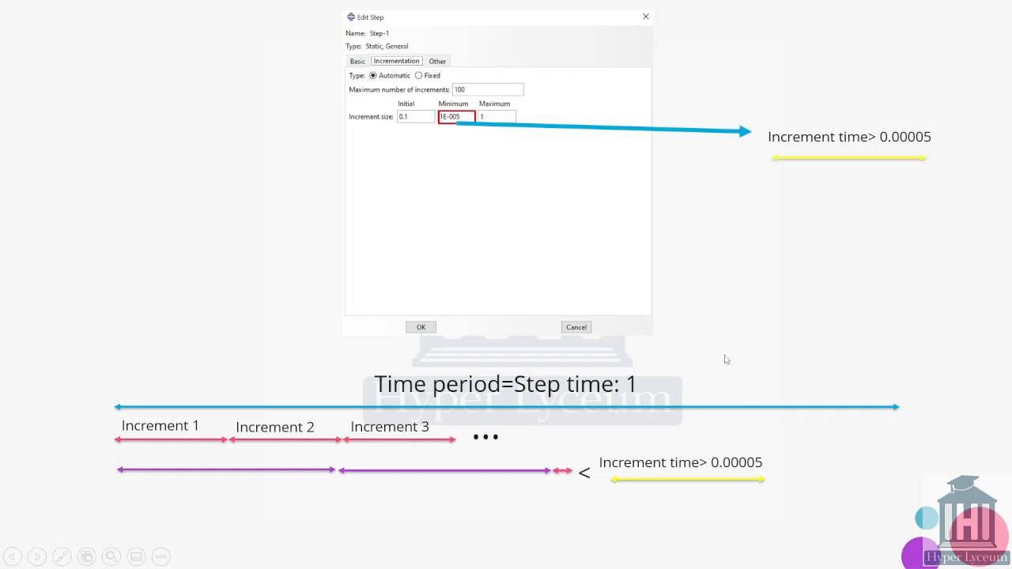
click(596, 280)
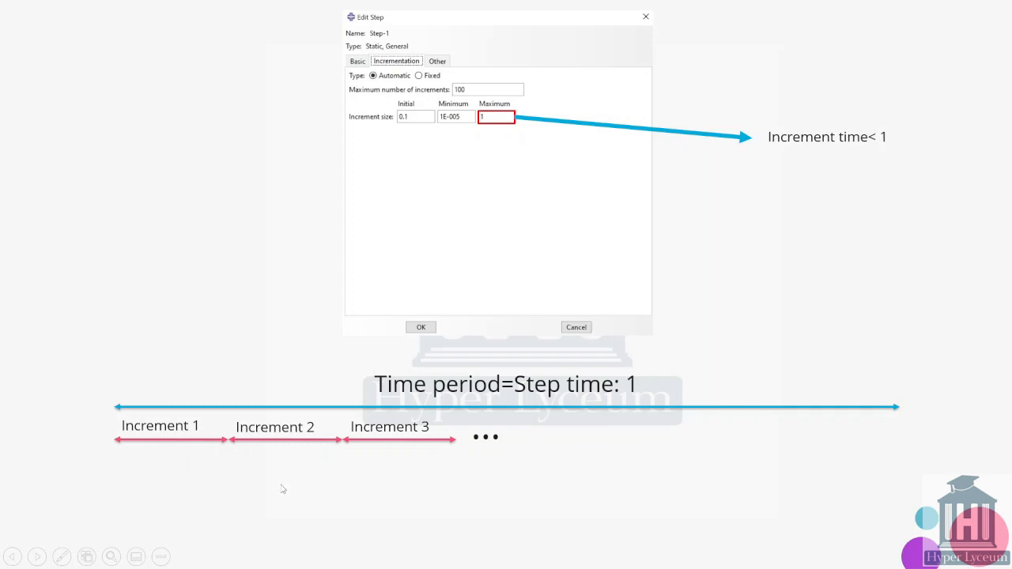
click(382, 489)
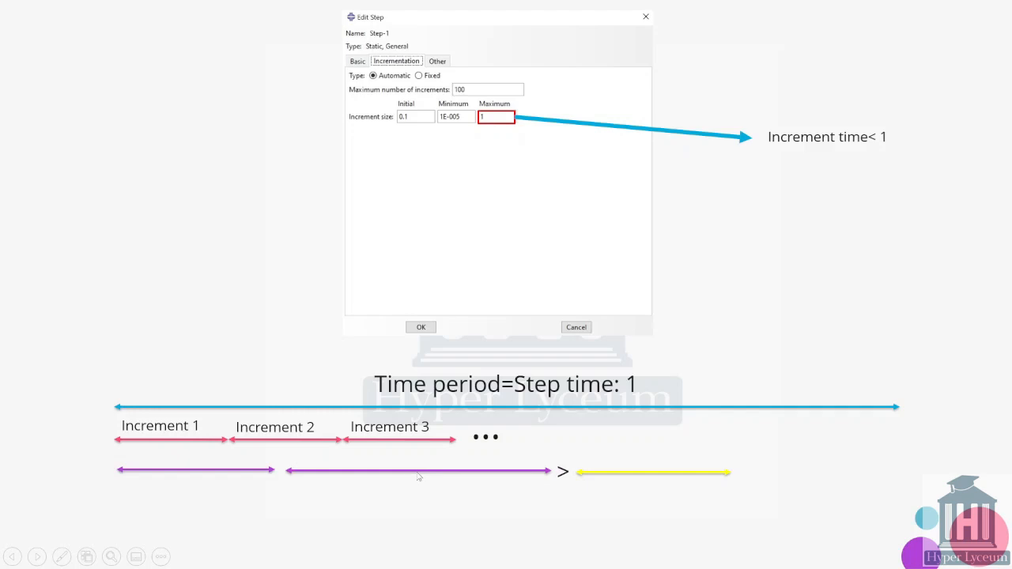
click(622, 472)
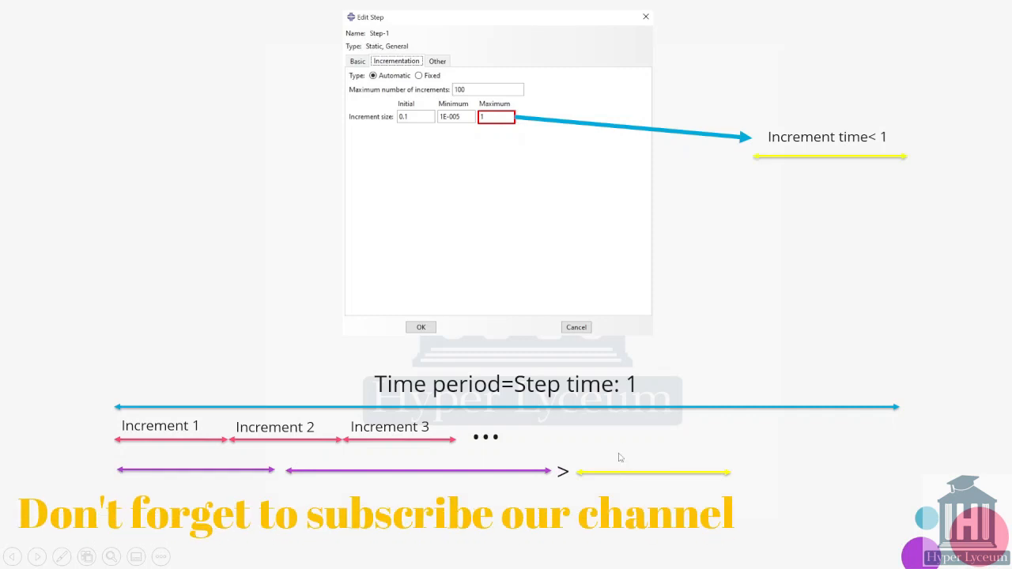
click(623, 443)
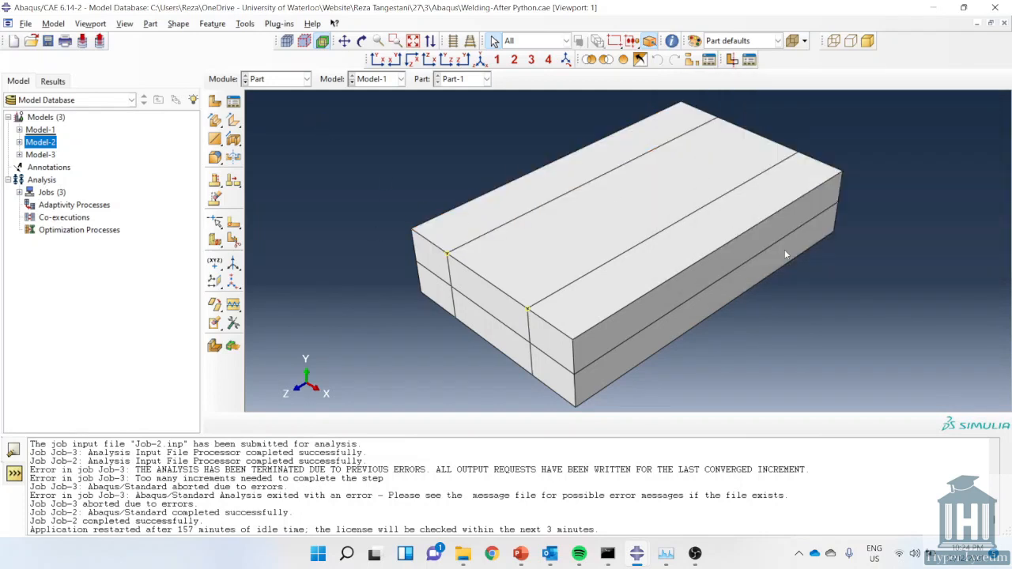
Step: Review the specific heat, conductivity and density data of Material-1 in the Property module, leaving the material unchanged
ctrl+alt+drag(670, 285, 666, 278)
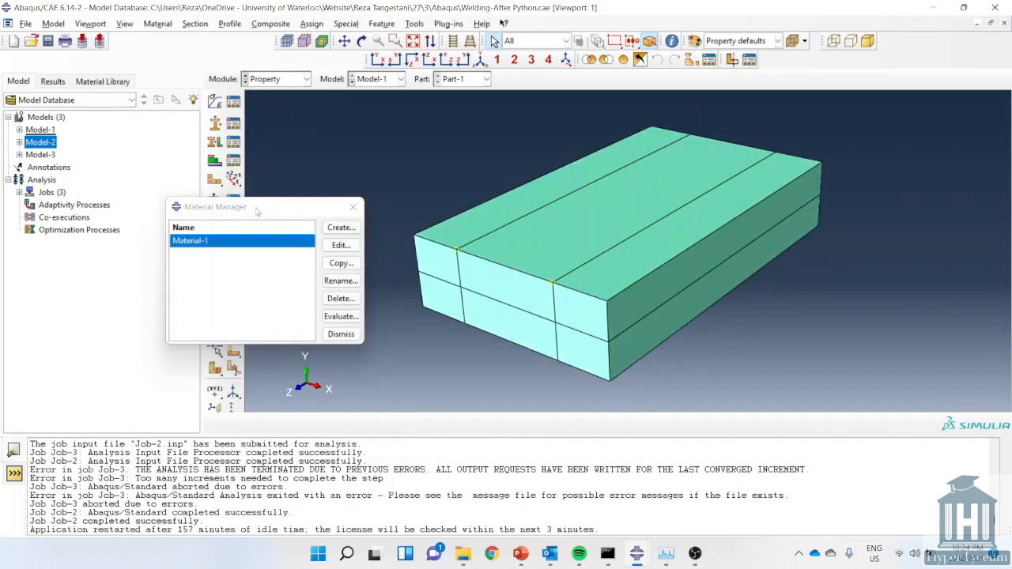
click(257, 240)
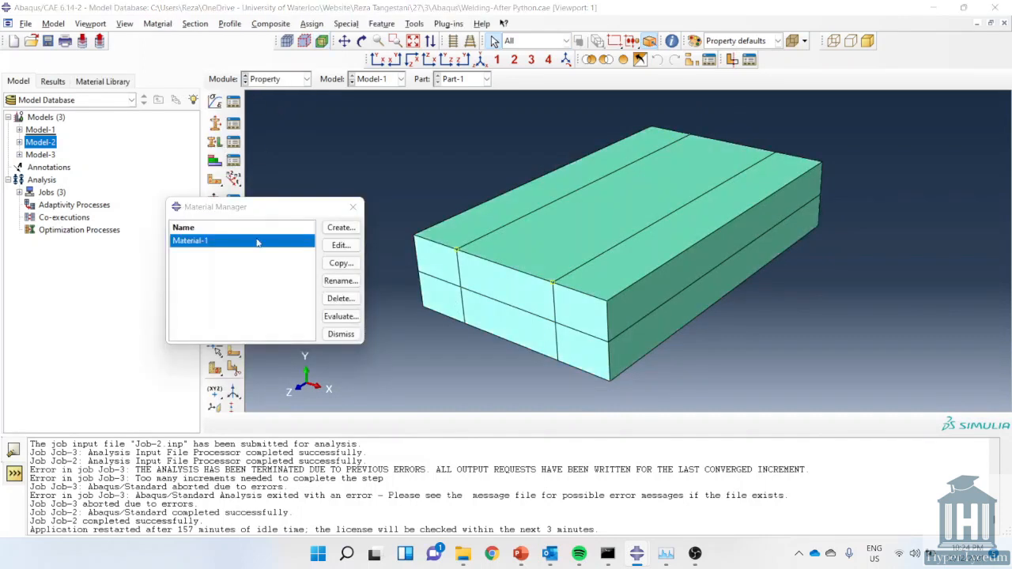
double_click(257, 240)
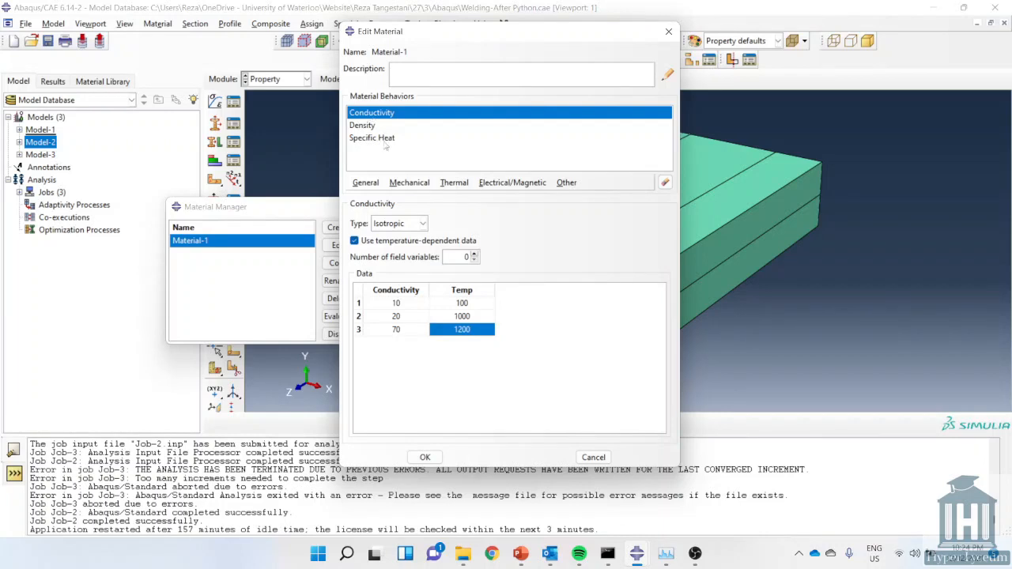
click(385, 140)
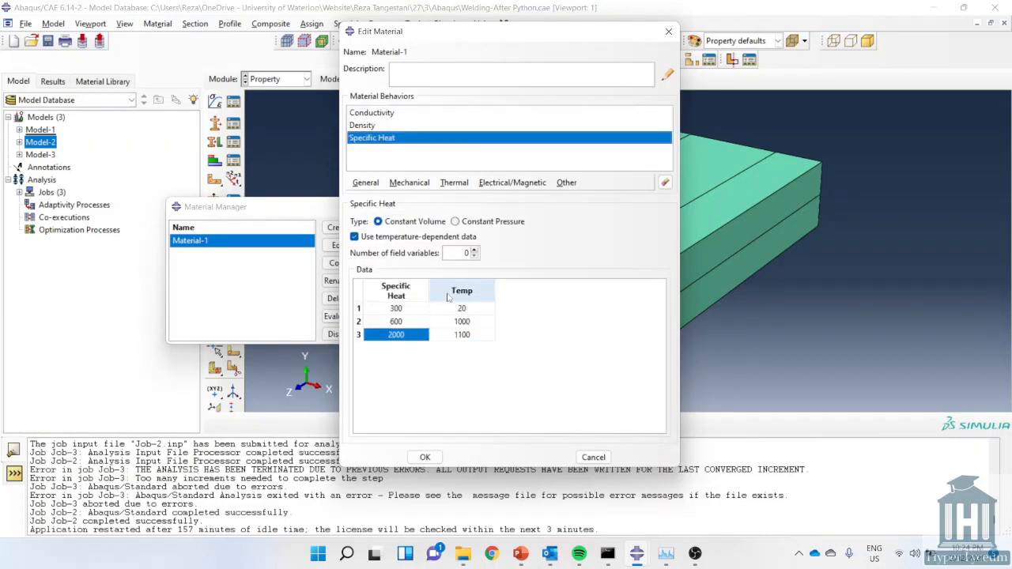
click(380, 113)
click(372, 125)
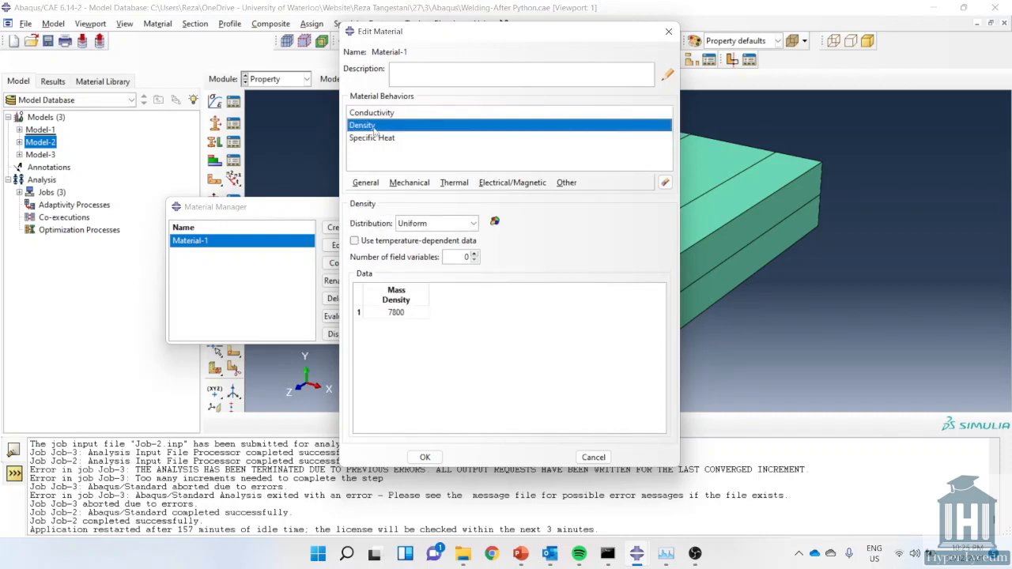
click(669, 33)
Step: Inspect the block in the Assembly module from several angles and review the analysis steps in the Step module
click(276, 79)
click(267, 118)
ctrl+alt+drag(536, 277, 659, 212)
ctrl+alt+drag(603, 245, 612, 203)
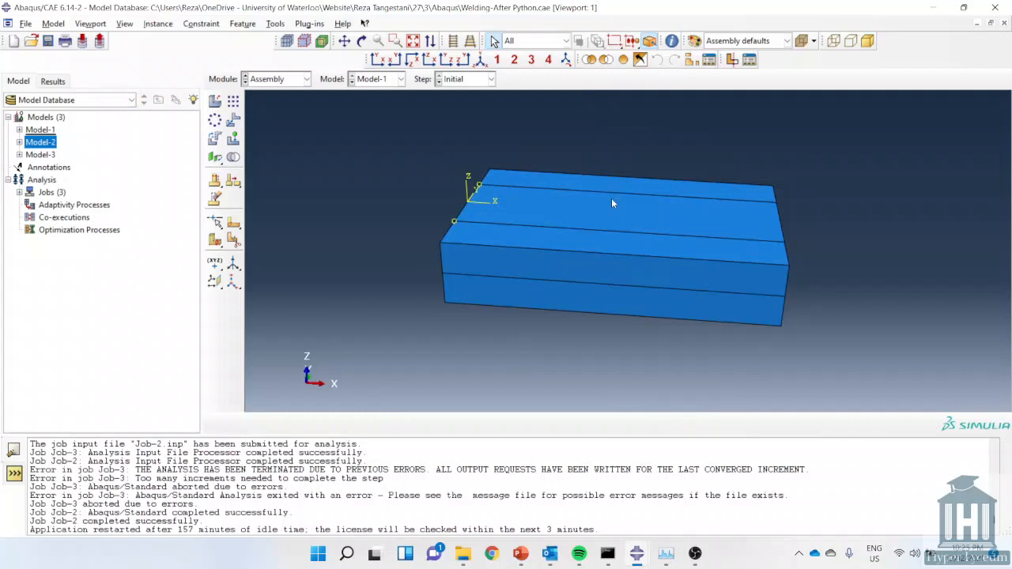
click(300, 82)
click(267, 129)
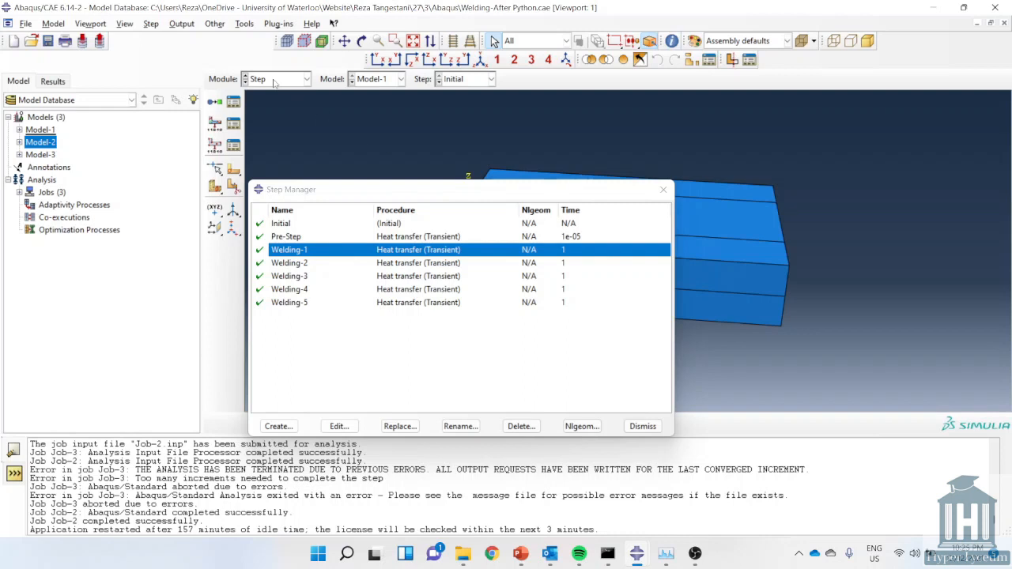
Step: Review Int-1 and the Welding-1 to Welding-5 interactions in the Interaction Manager, checking the element region of each welding step
click(273, 144)
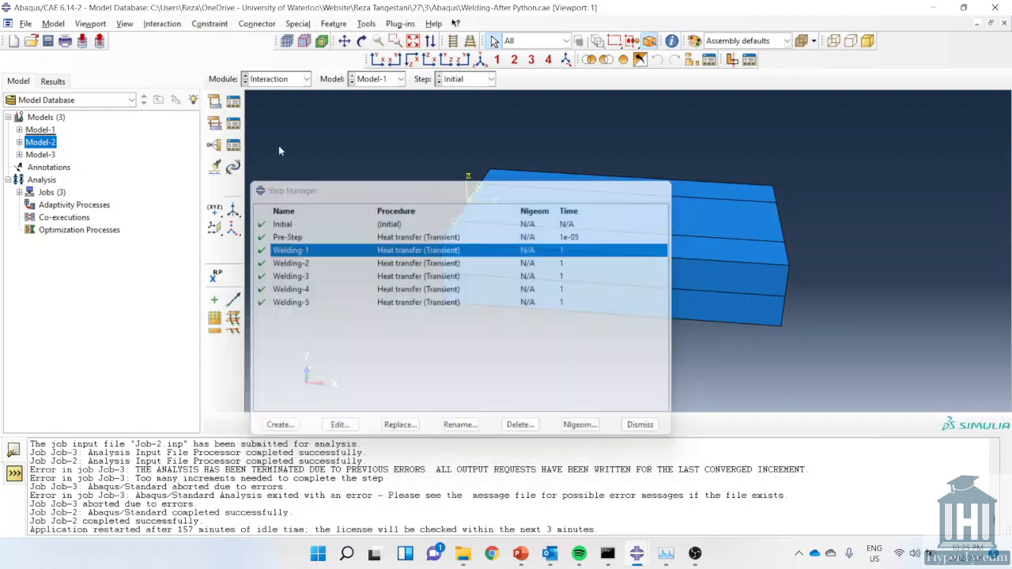
click(235, 102)
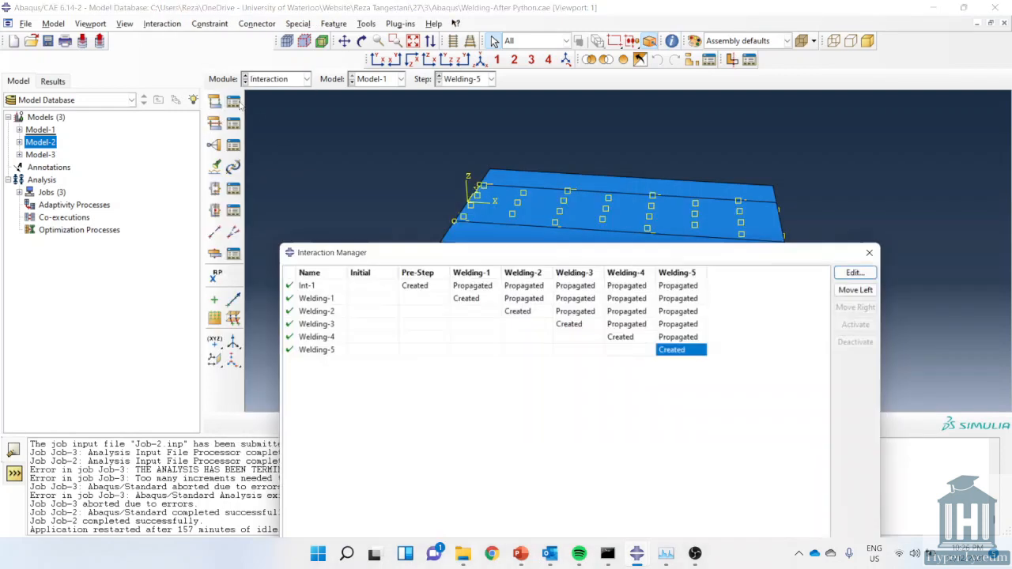
click(415, 286)
double_click(456, 299)
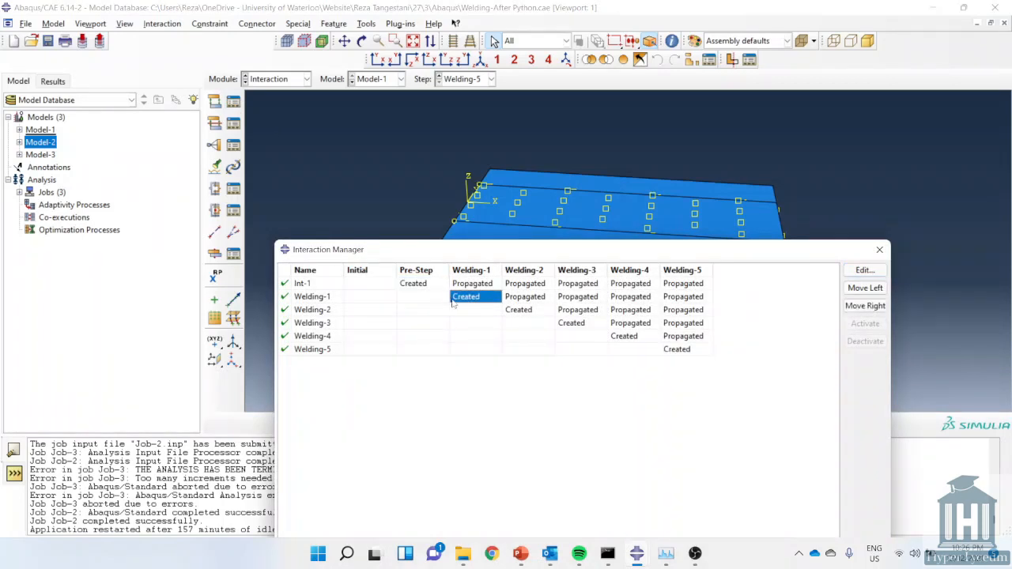
double_click(517, 312)
double_click(571, 324)
double_click(624, 338)
double_click(678, 351)
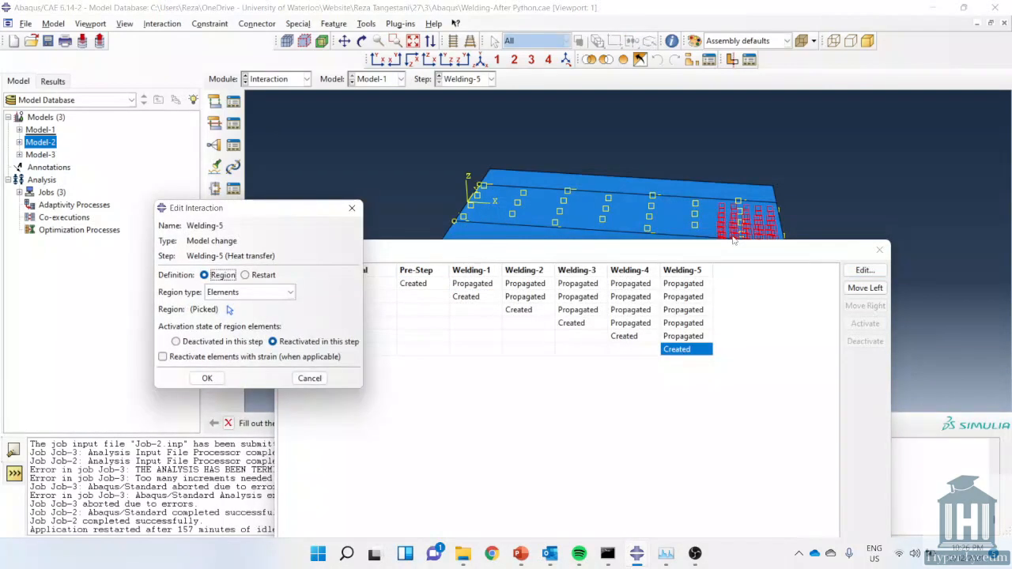
Step: Open the definition of Load-1 in the Pre-Step and examine the surface it acts on from several angles
click(294, 80)
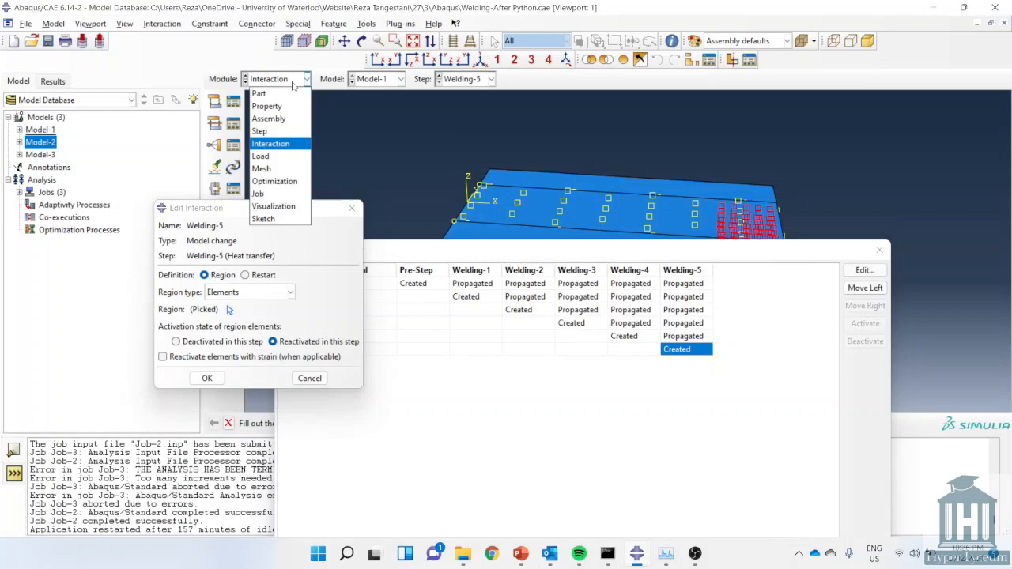
click(269, 155)
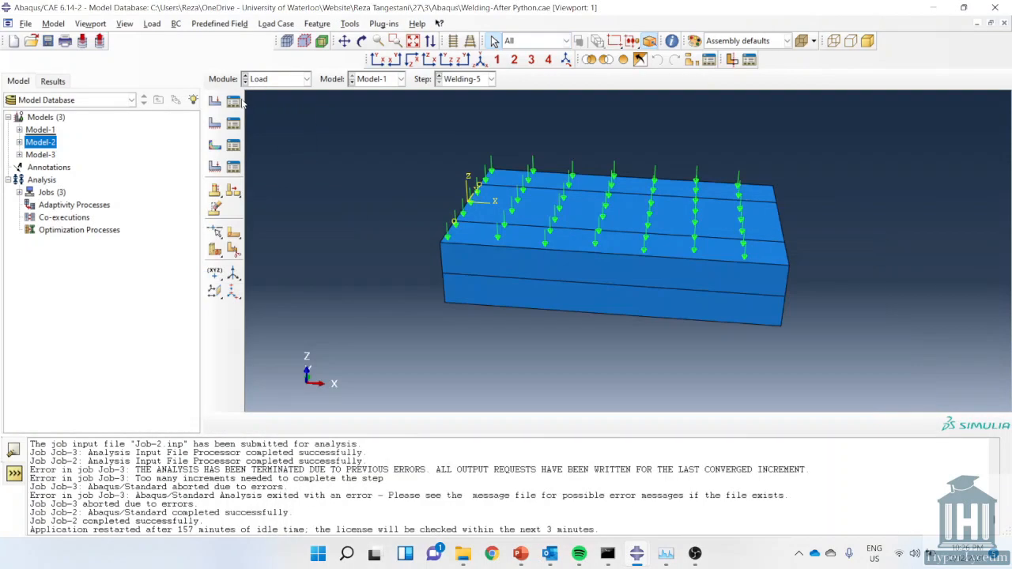
click(234, 101)
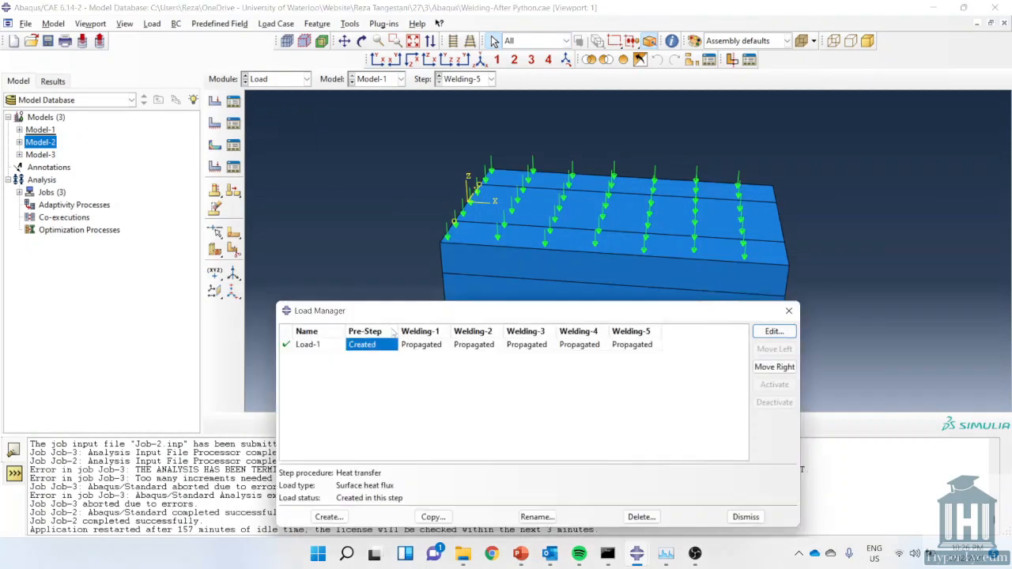
double_click(368, 345)
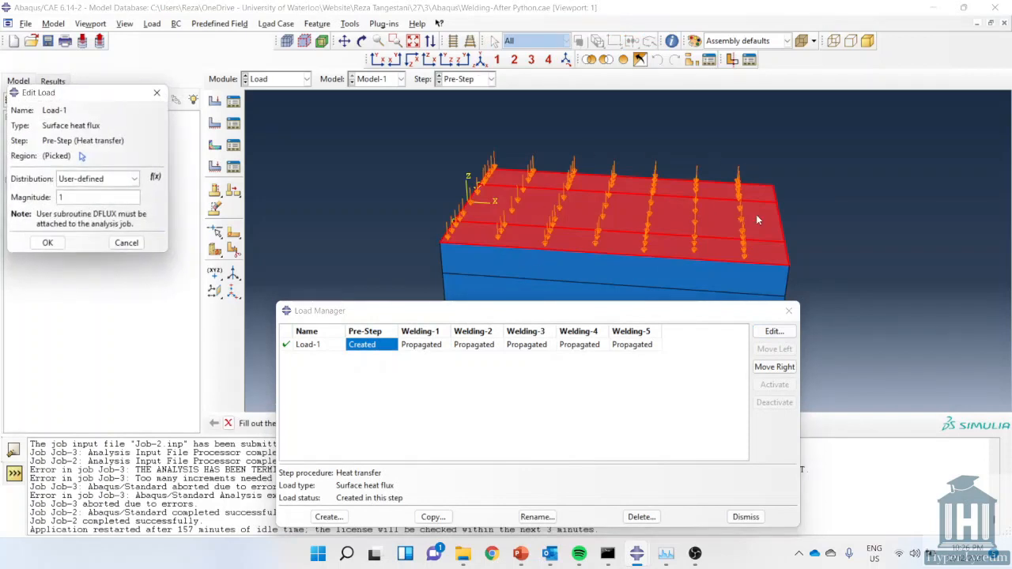
ctrl+alt+drag(655, 283, 581, 226)
ctrl+alt+drag(766, 213, 654, 216)
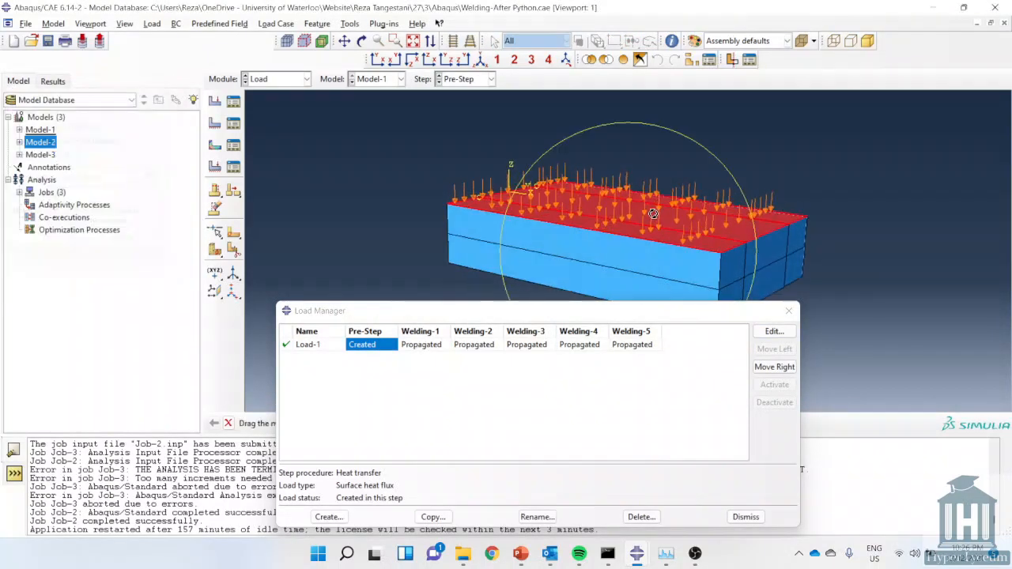
Step: Inspect the mesh of the assembled block in the Mesh module
click(288, 82)
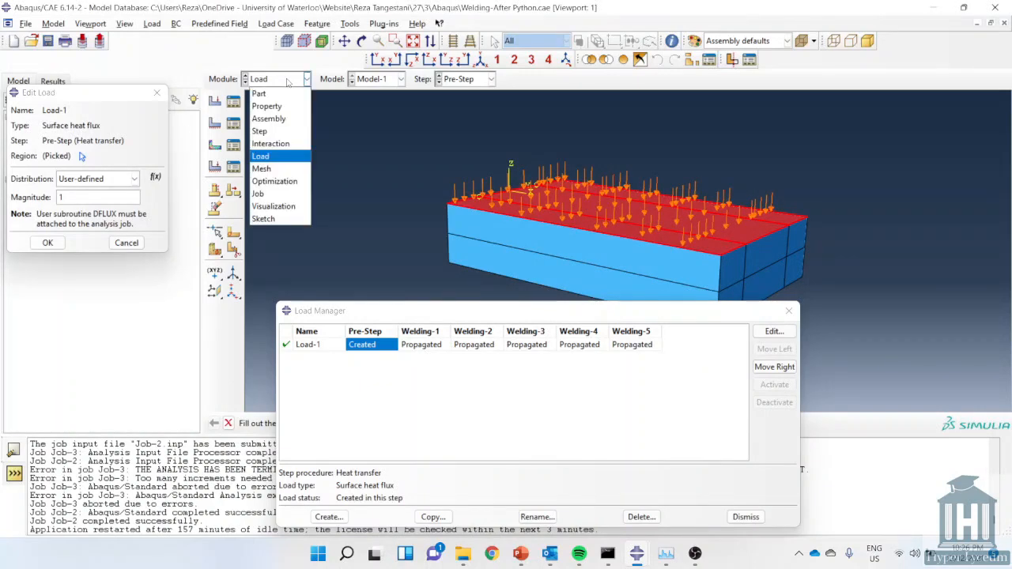
click(280, 162)
ctrl+alt+drag(570, 208, 576, 220)
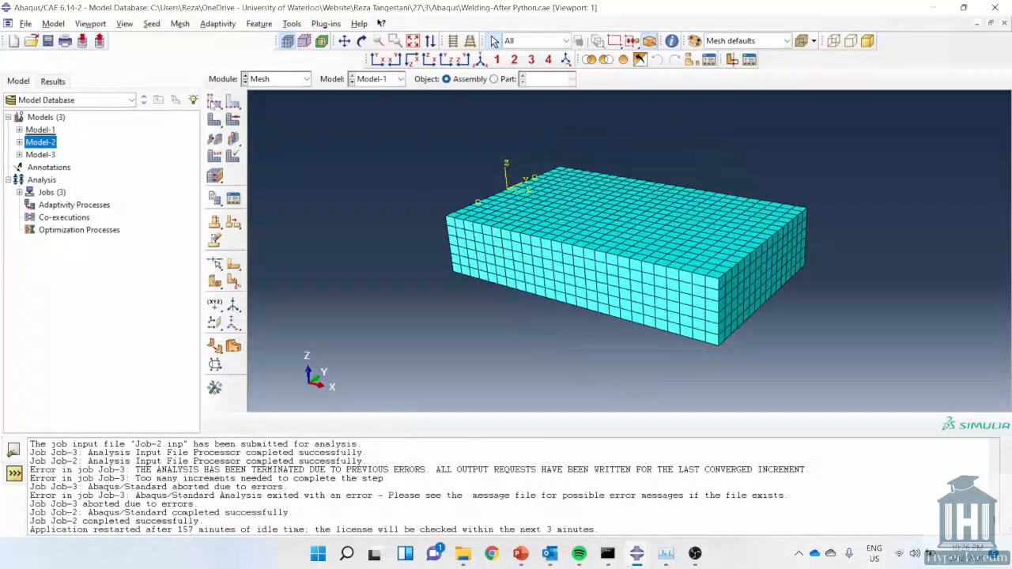
Step: Check the element type and family assigned to all regions of Part-1, and leave the settings unchanged
click(506, 81)
click(214, 156)
drag(850, 115, 403, 394)
click(418, 423)
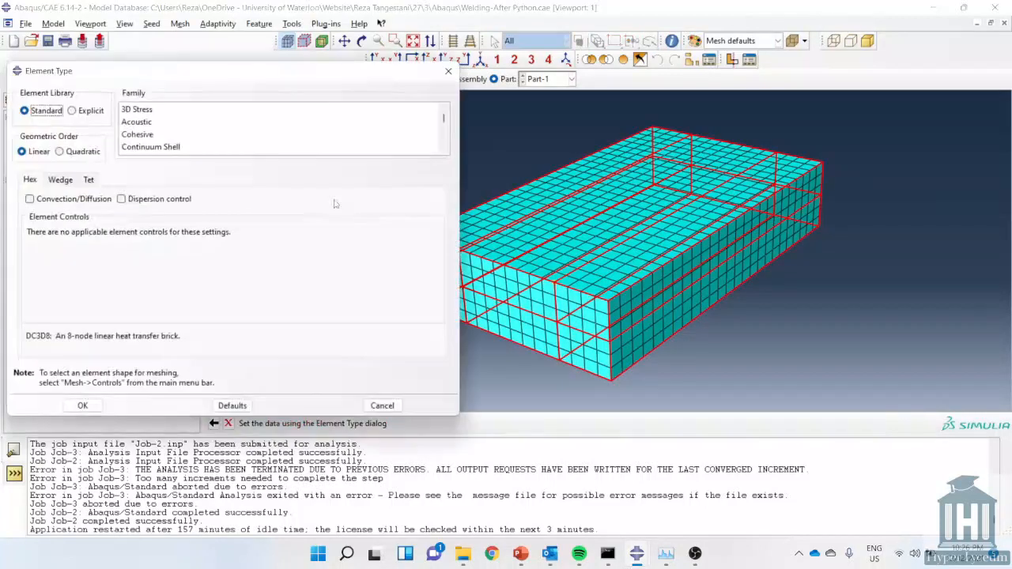
scroll(234, 135, down, 2)
click(234, 134)
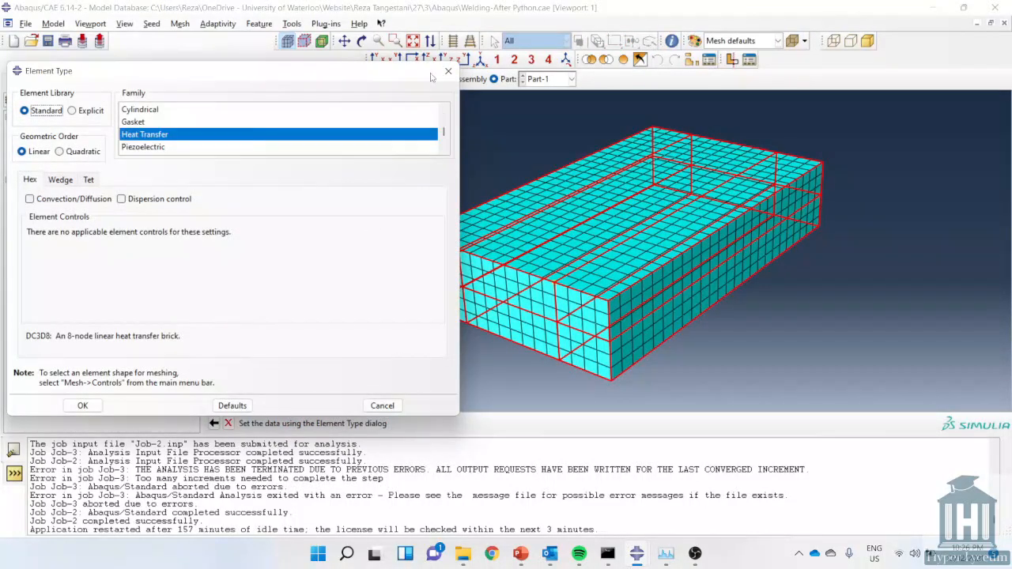
click(448, 71)
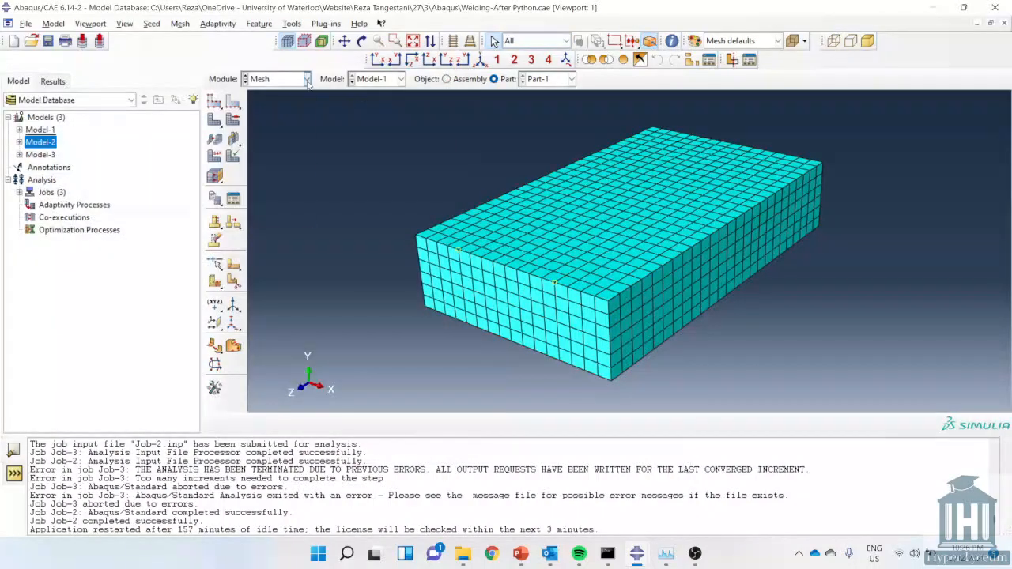
Step: Open the Welding-1 heat transfer step and review its incrementation settings
click(307, 80)
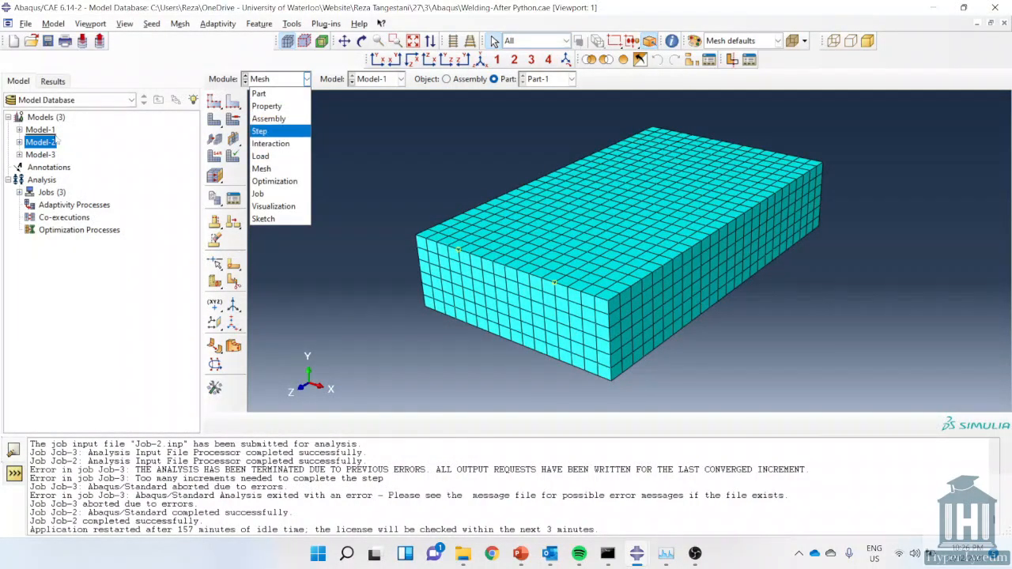
click(261, 131)
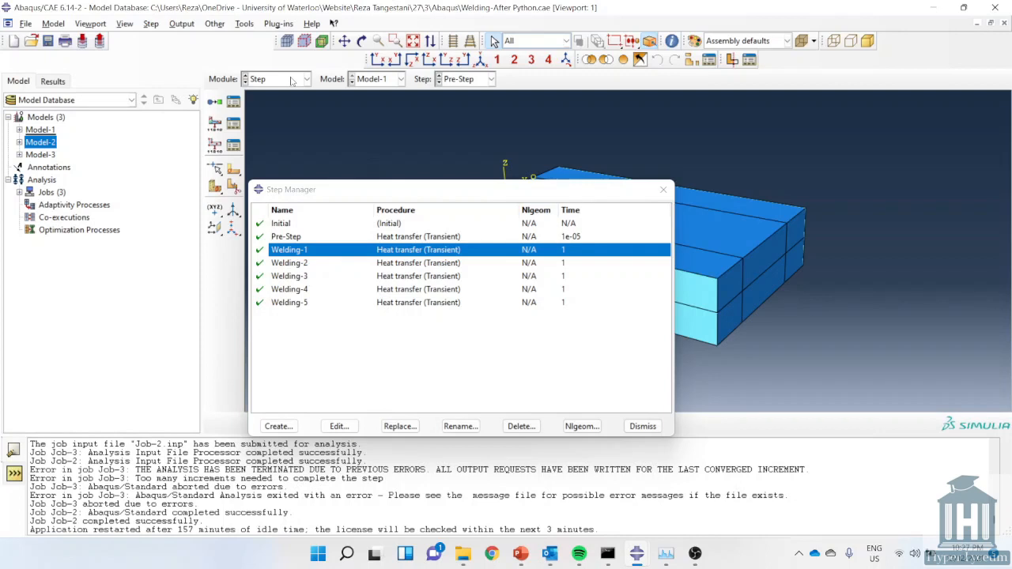
double_click(528, 251)
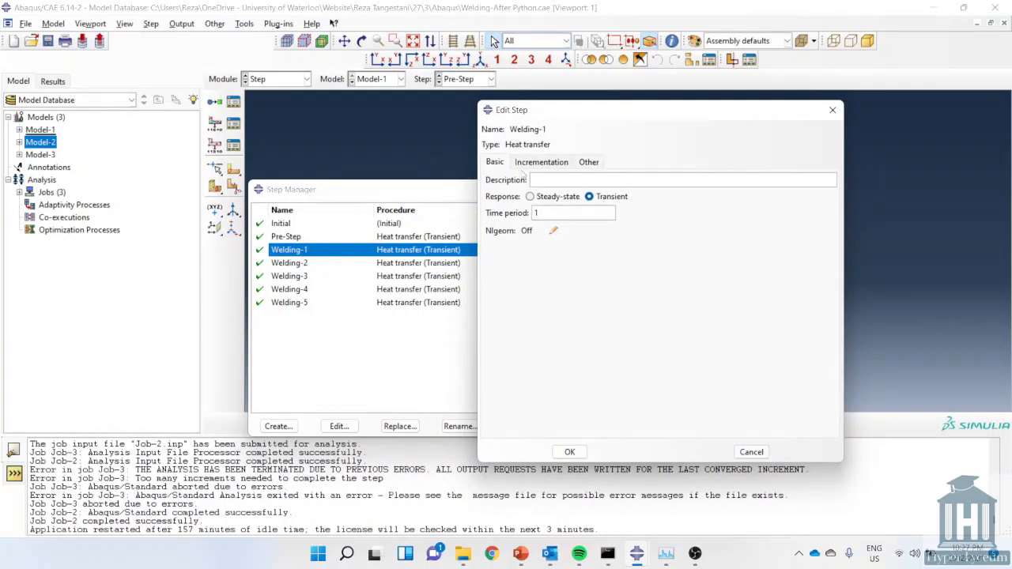
click(535, 163)
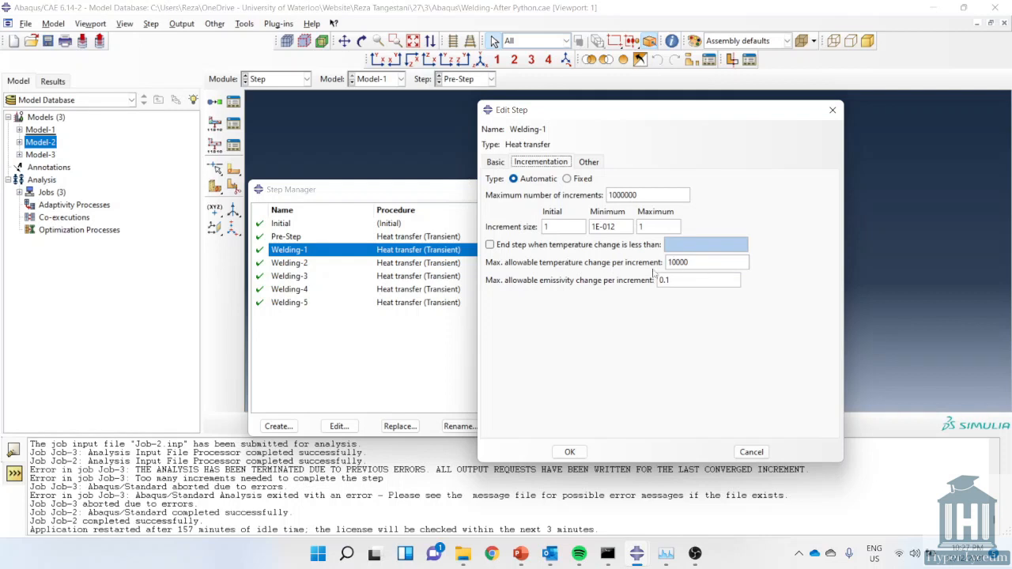
Step: Open the monitor of Job-1 in the Job module and examine its errors and the first increments and attempts
click(303, 82)
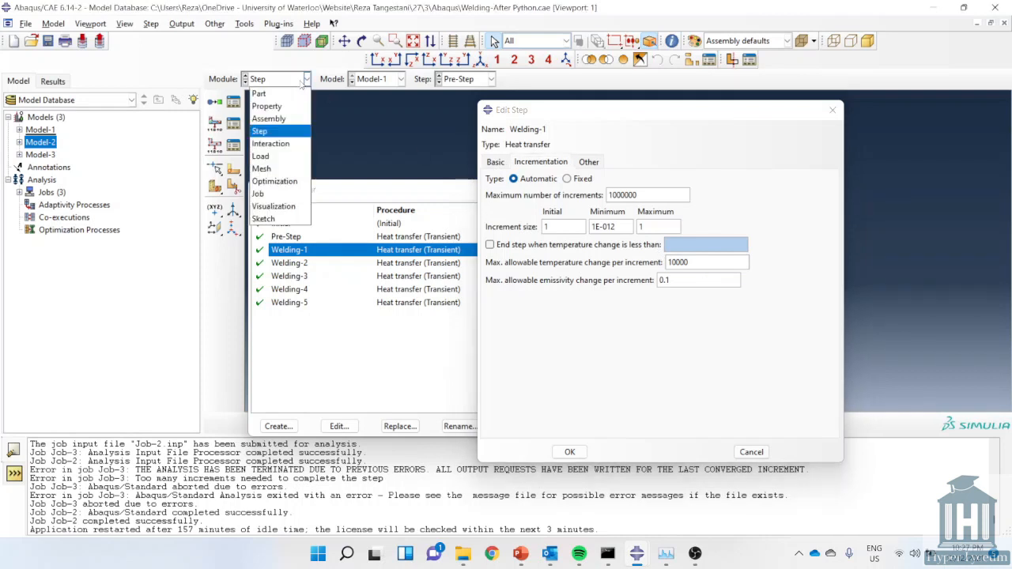
click(301, 194)
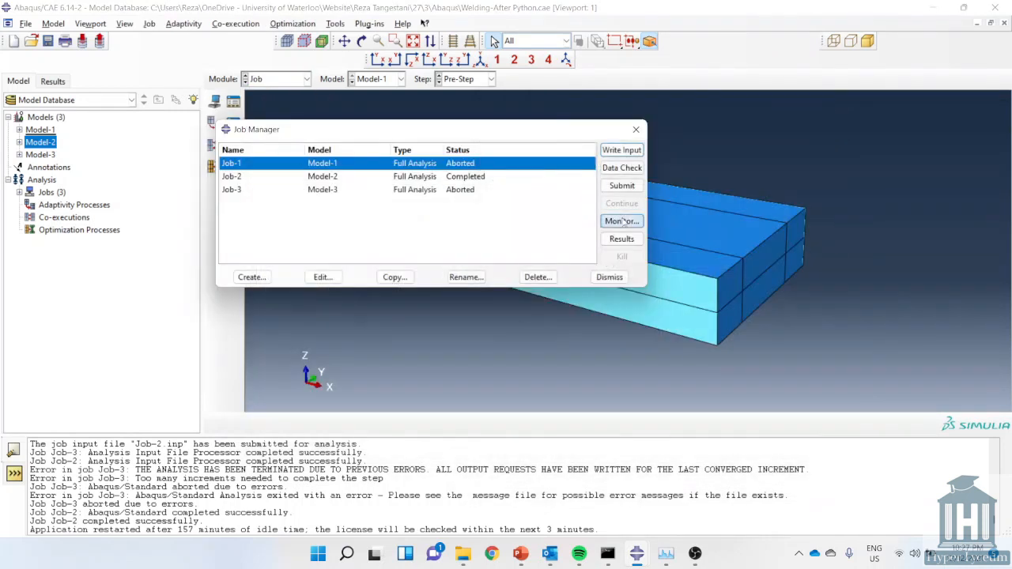
click(622, 221)
scroll(448, 228, up, 20)
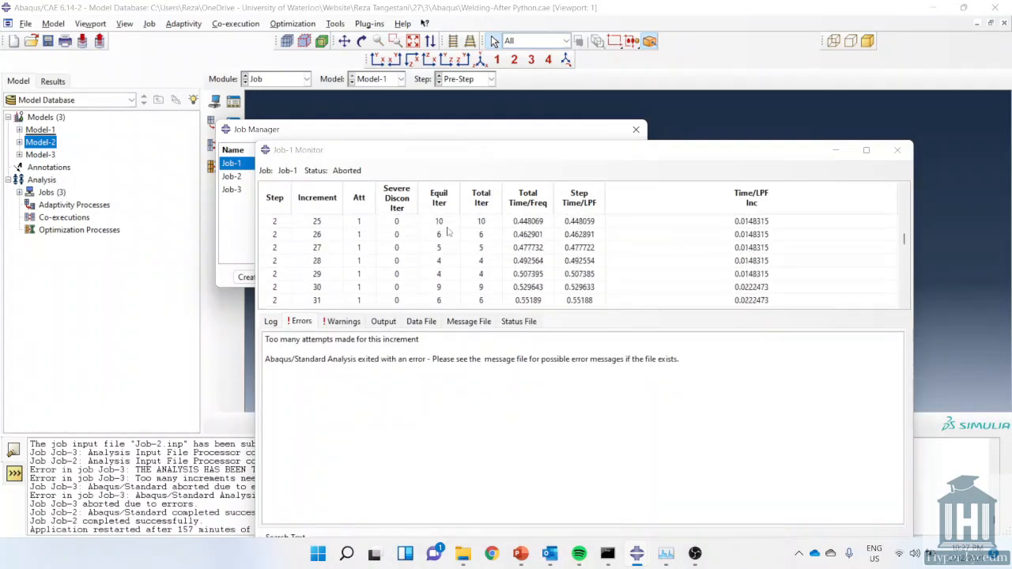
scroll(448, 231, up, 3)
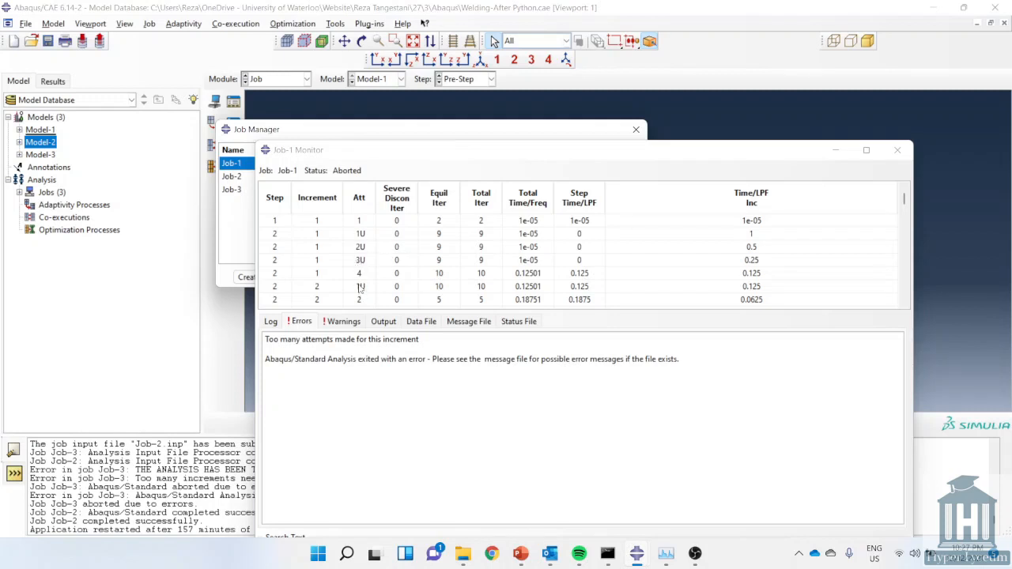
Step: Examine the remaining increments and attempts in the Job-1 monitor up to the last one, along with the error about too many attempts
scroll(361, 281, down, 3)
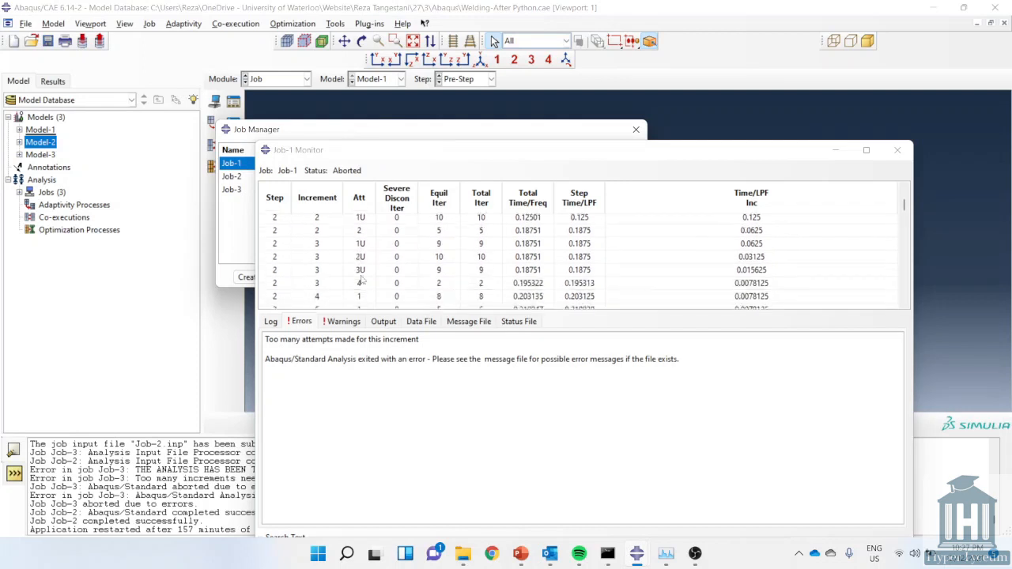
scroll(364, 274, down, 6)
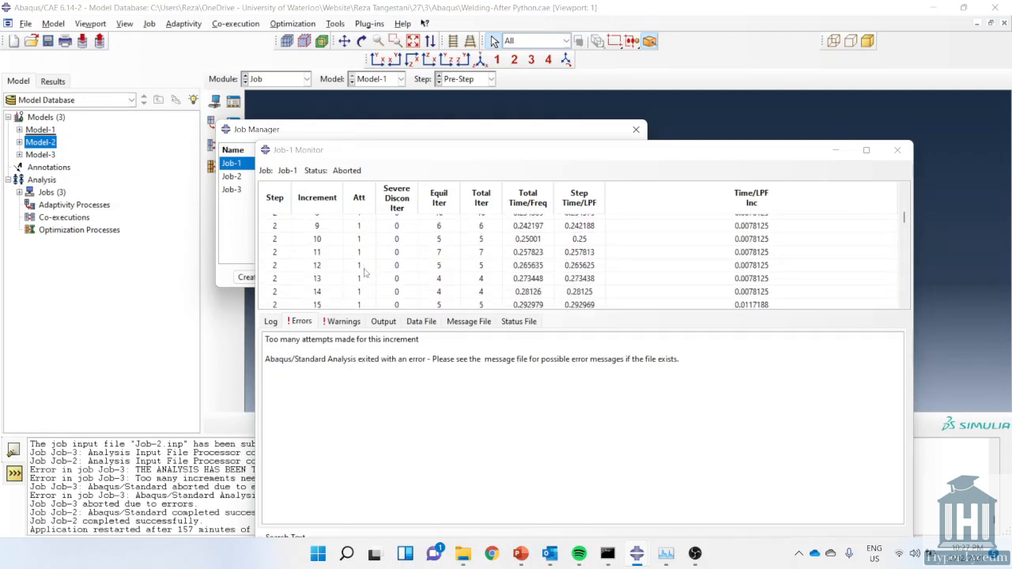
scroll(366, 270, down, 4)
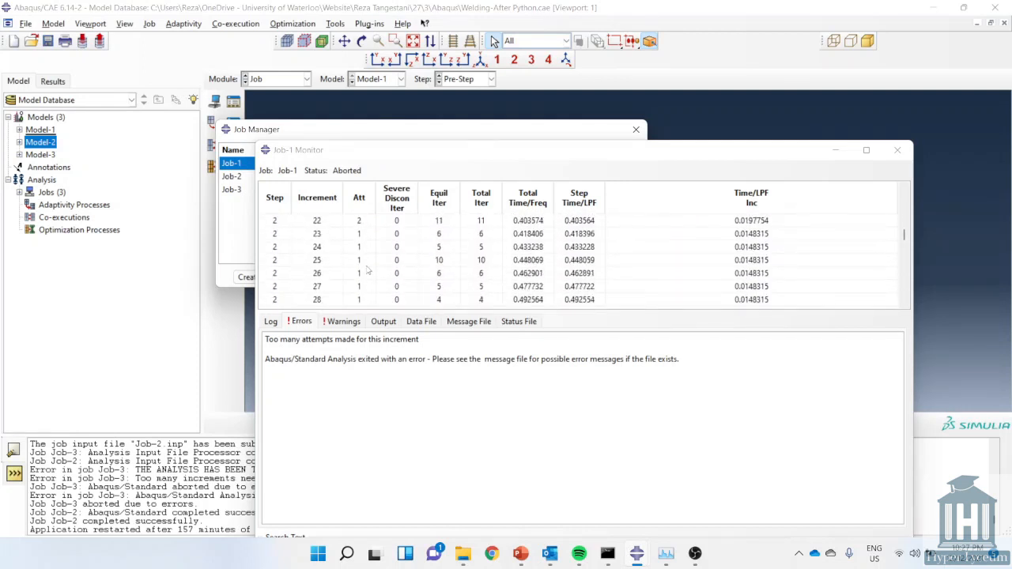
scroll(367, 269, down, 8)
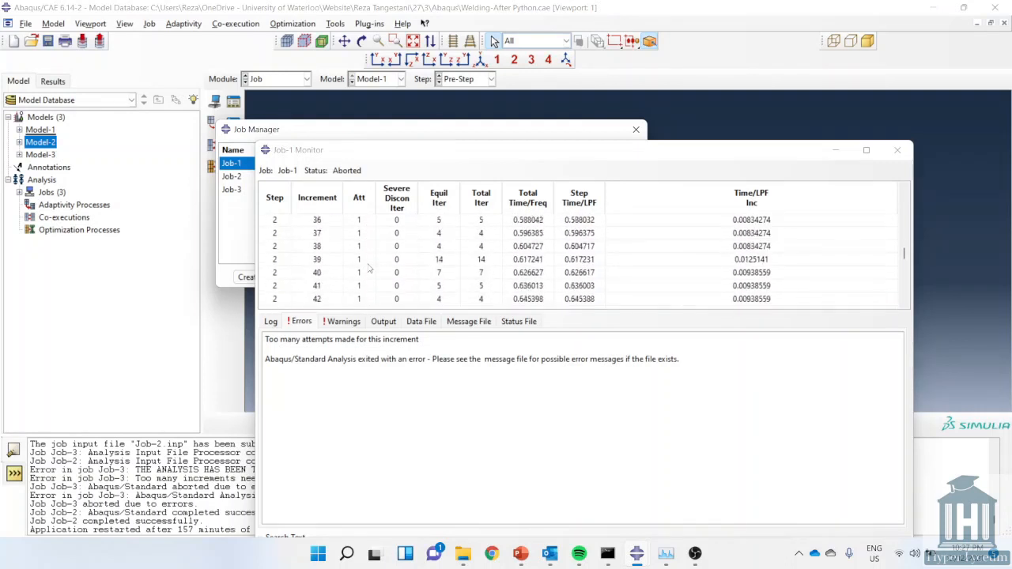
scroll(368, 269, down, 6)
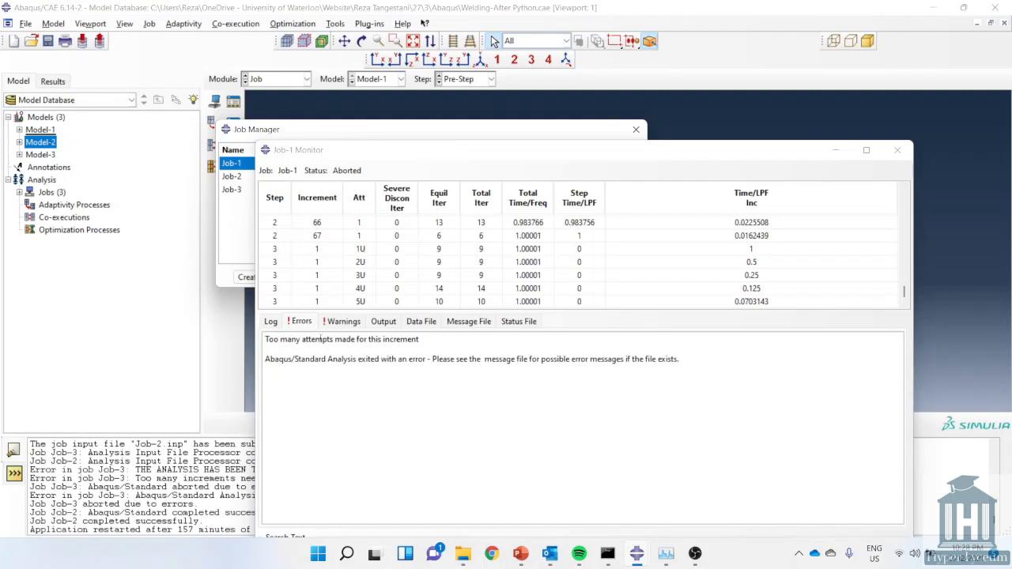
drag(274, 339, 408, 339)
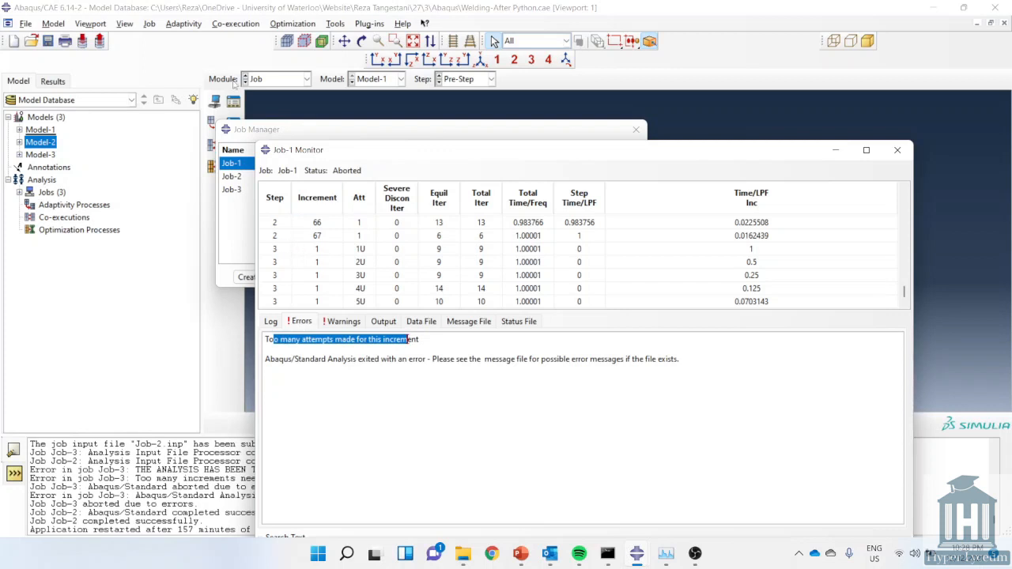
Step: Open the general solution controls of Welding-1 for editing in the Step module, continuing past the warning
click(270, 80)
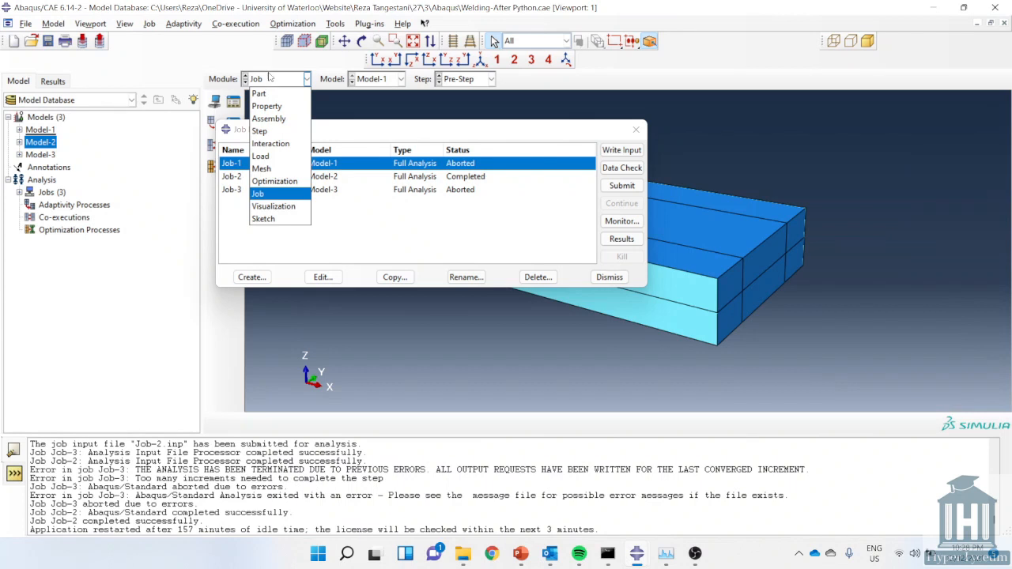
click(280, 132)
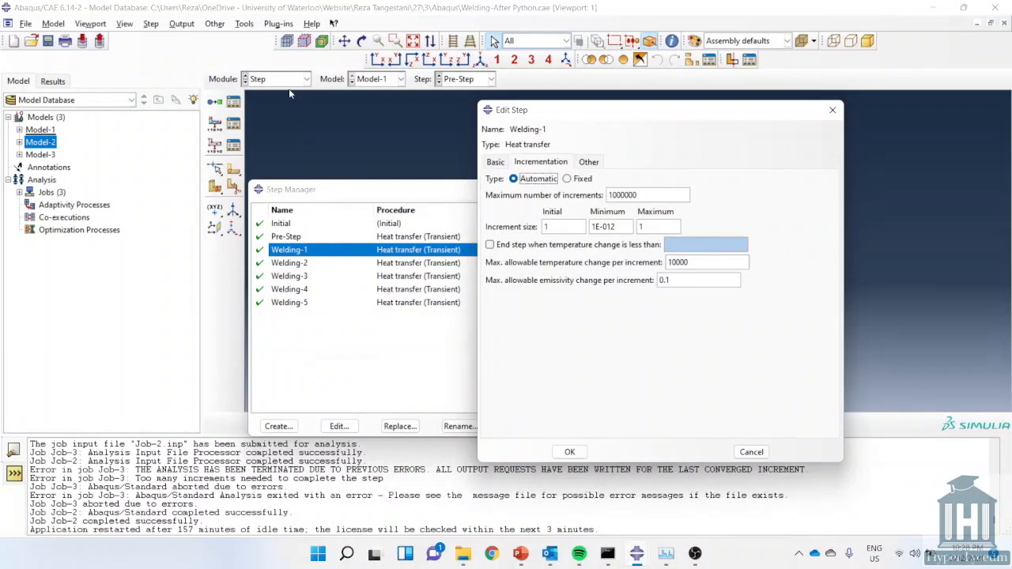
click(245, 23)
mouse_move(225, 32)
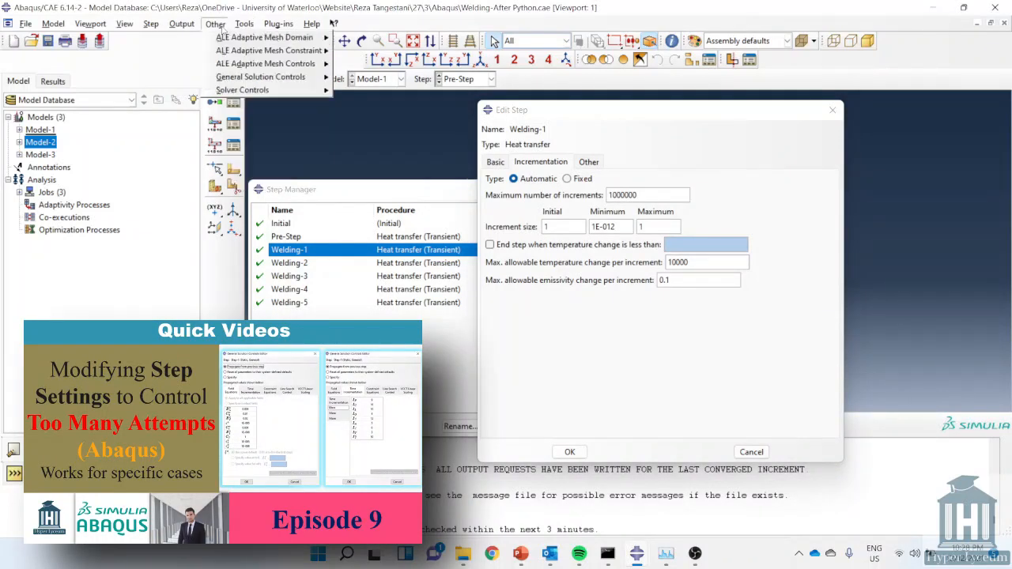
mouse_move(267, 79)
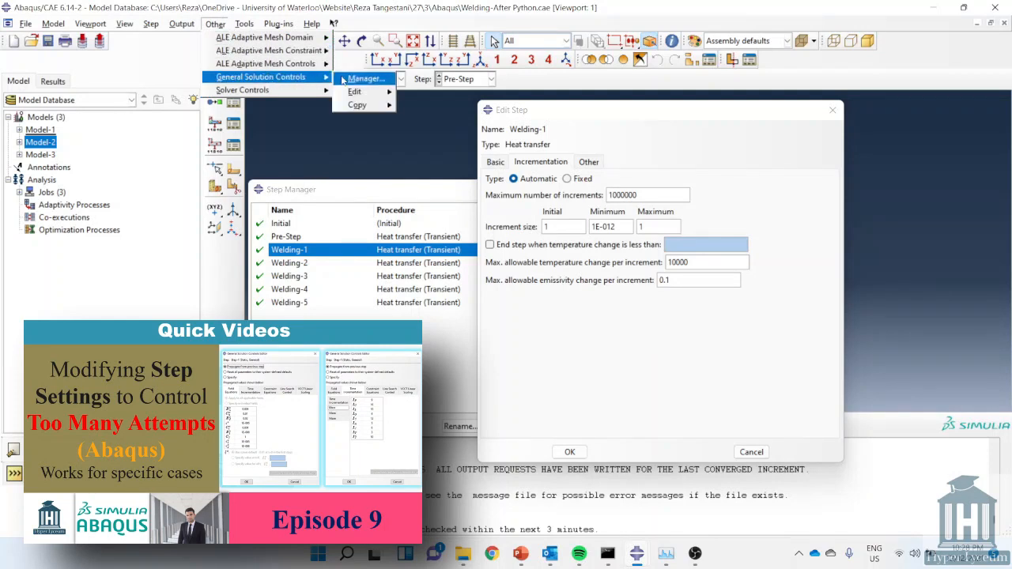
click(365, 78)
double_click(196, 231)
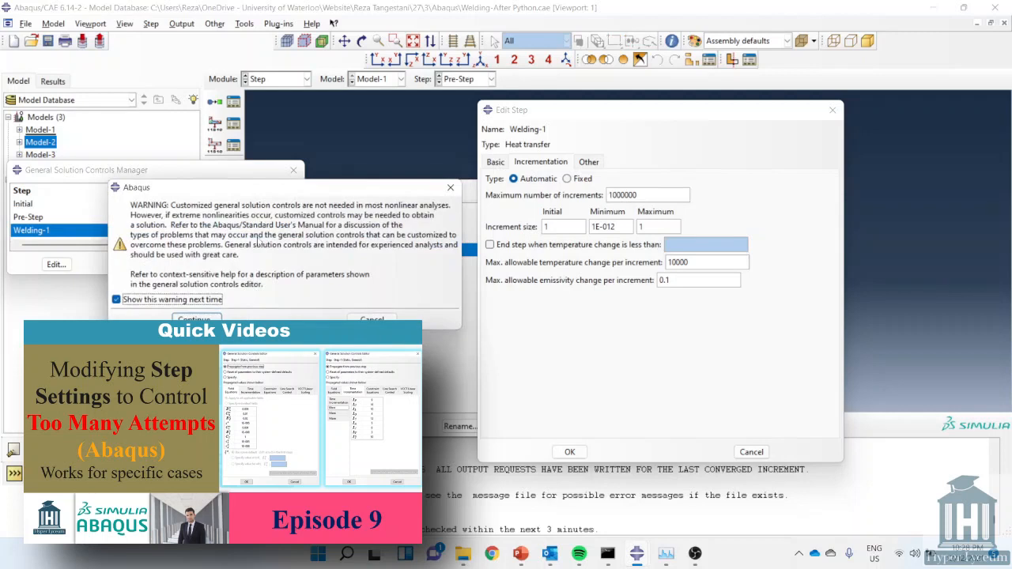
click(197, 313)
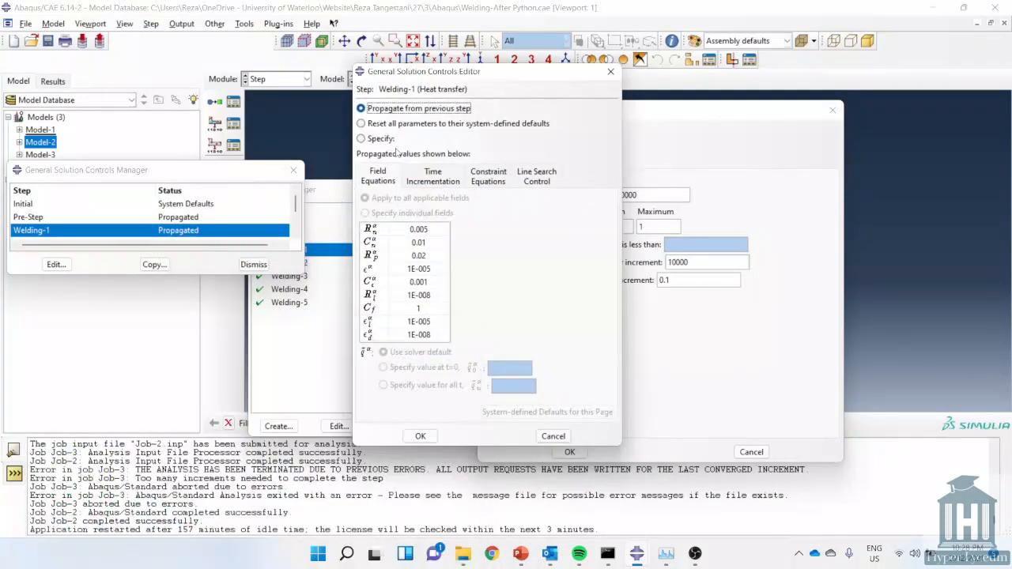
Step: Check the I_A parameter among the time incrementation controls of Welding-1, and close the solution controls without changes
click(432, 175)
click(388, 226)
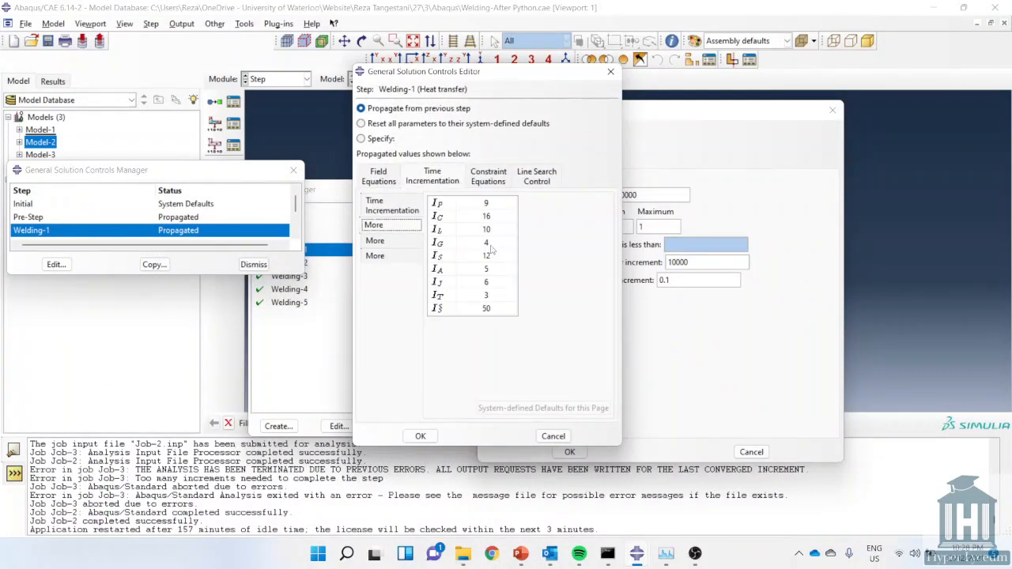
click(490, 270)
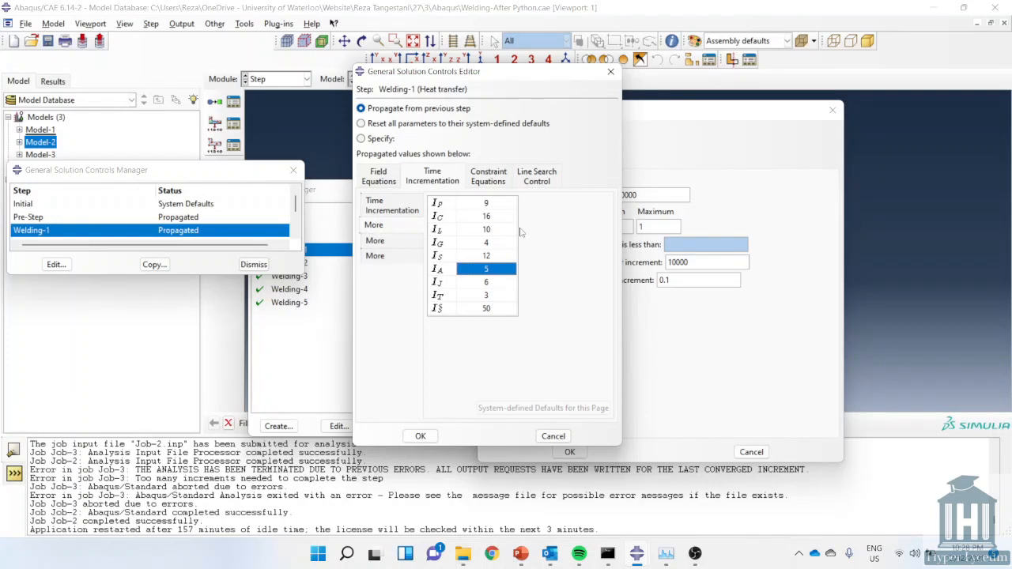
click(553, 436)
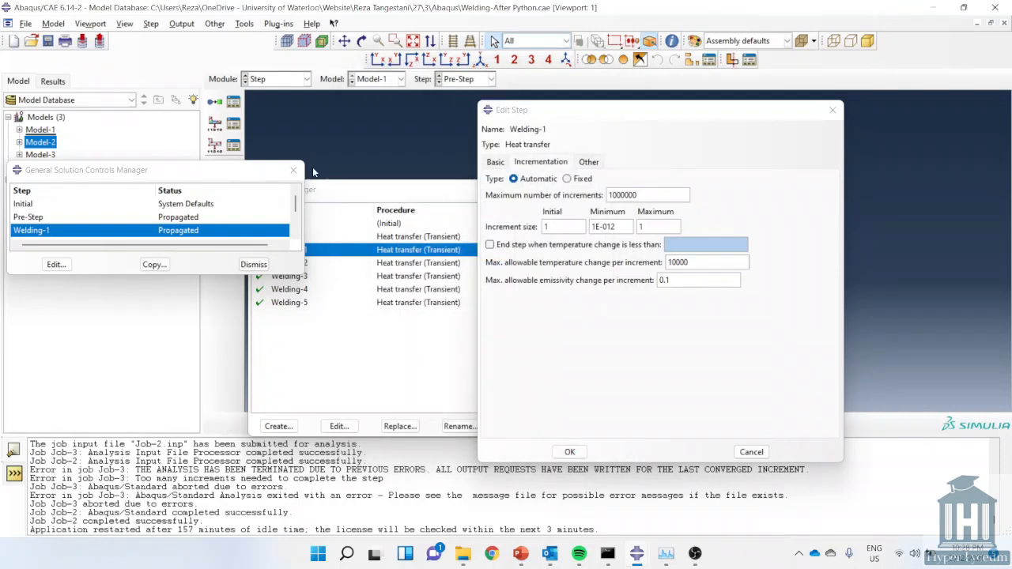
click(295, 170)
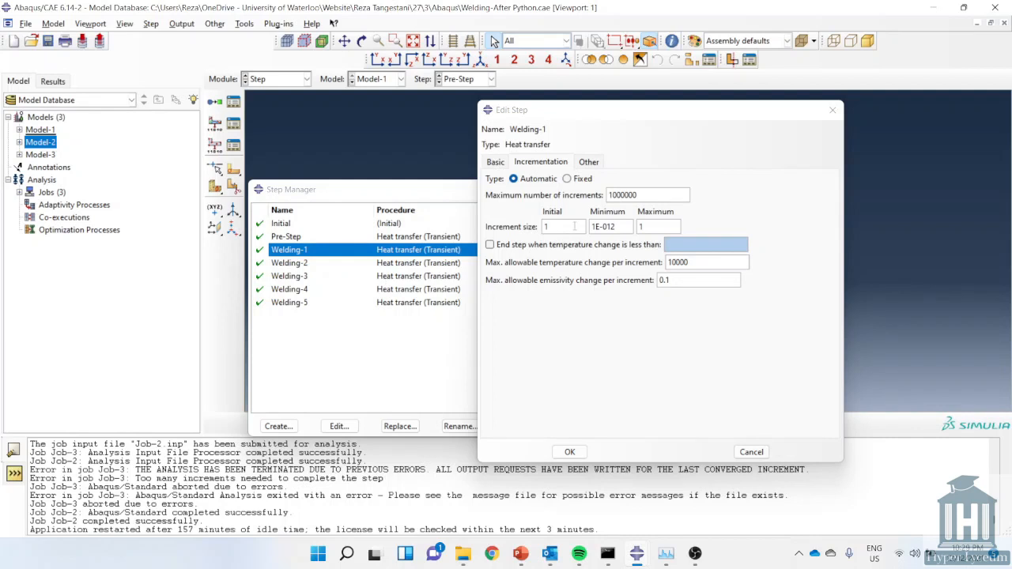
Step: Check the time period of Welding-1 and set its initial increment size to 0.01
click(558, 227)
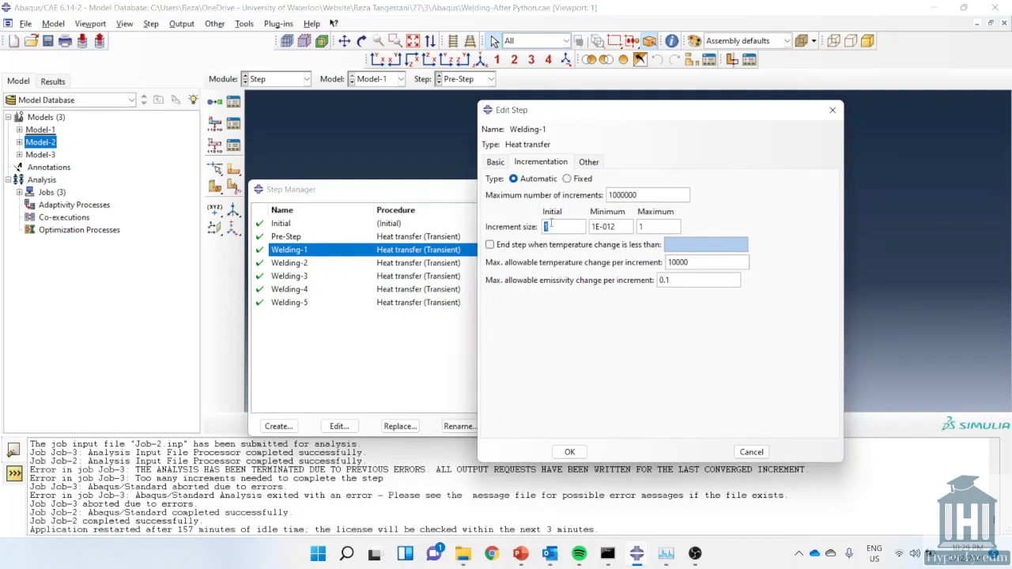
click(502, 165)
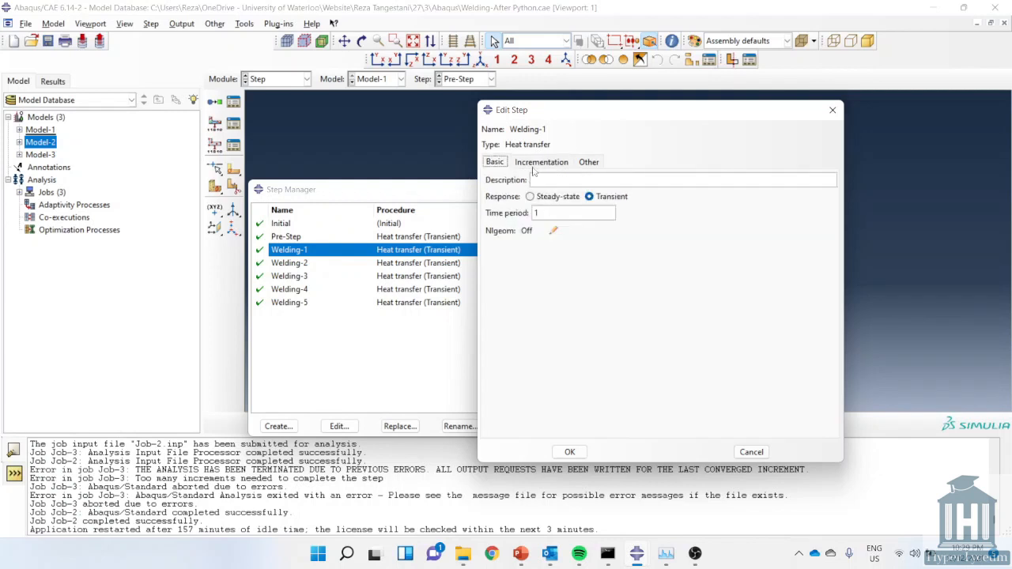
click(541, 162)
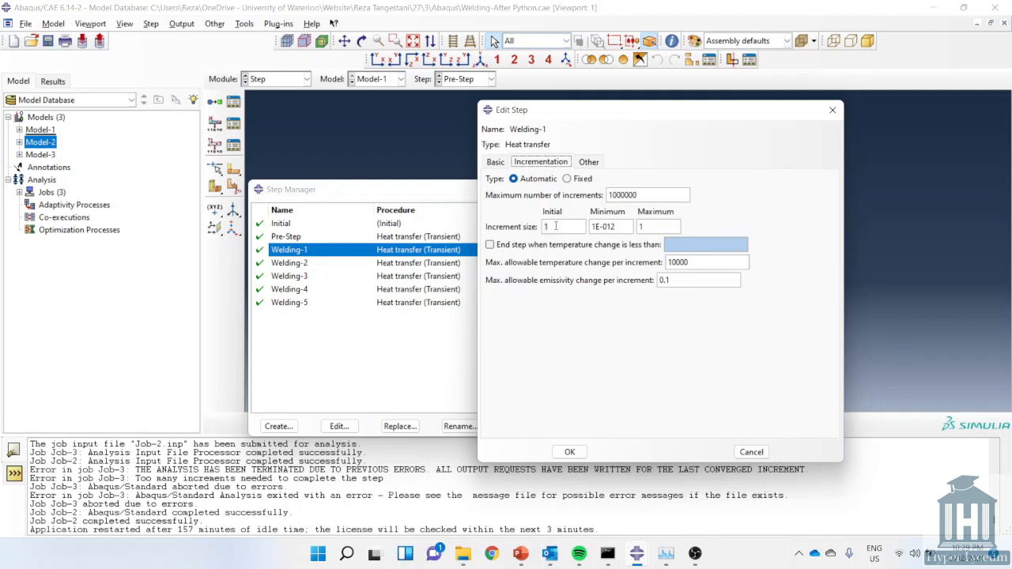
double_click(553, 227)
text(0.01)
click(570, 451)
Step: Go through the incrementation settings of Welding-2 and Welding-3 and accept both steps
double_click(462, 264)
click(544, 163)
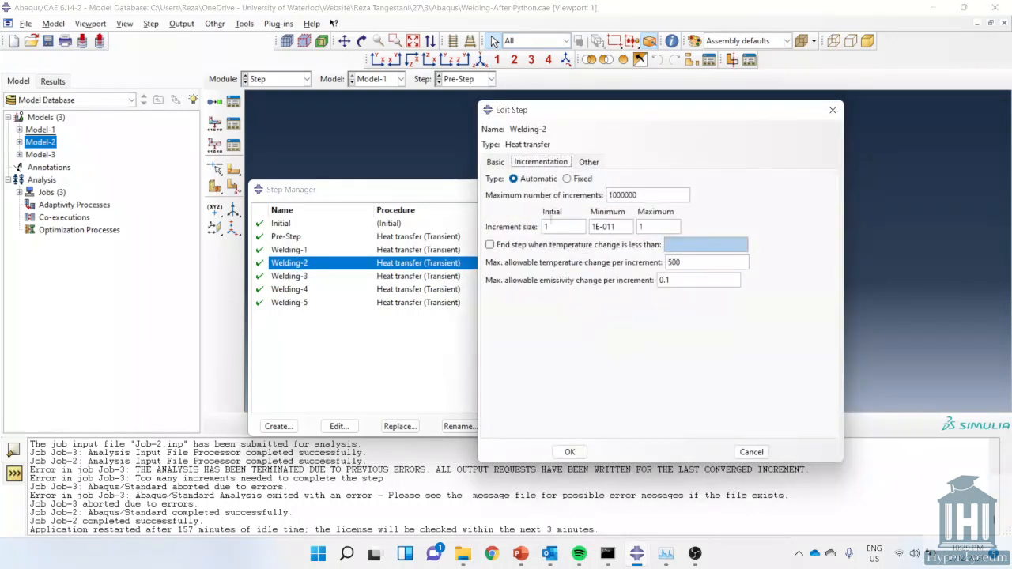
click(570, 451)
double_click(455, 278)
click(541, 162)
click(570, 452)
Step: Set the initial increment size of the Welding-4 step to 0.01
double_click(454, 289)
click(541, 162)
double_click(553, 227)
text(0.01)
click(569, 451)
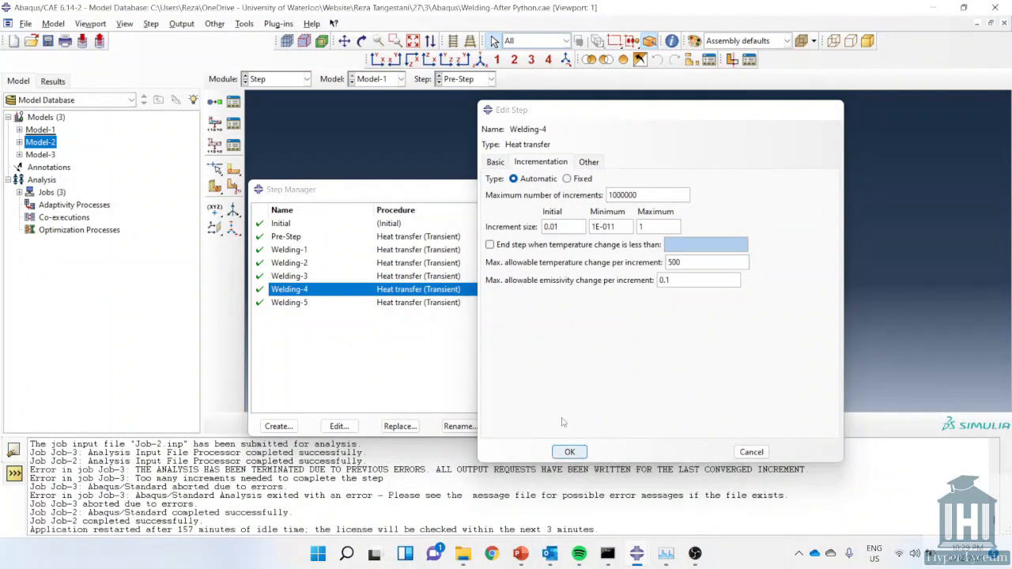
Step: Set the initial increment size of the Welding-5 step to 0.01
double_click(459, 306)
click(541, 162)
double_click(547, 227)
text(0.01)
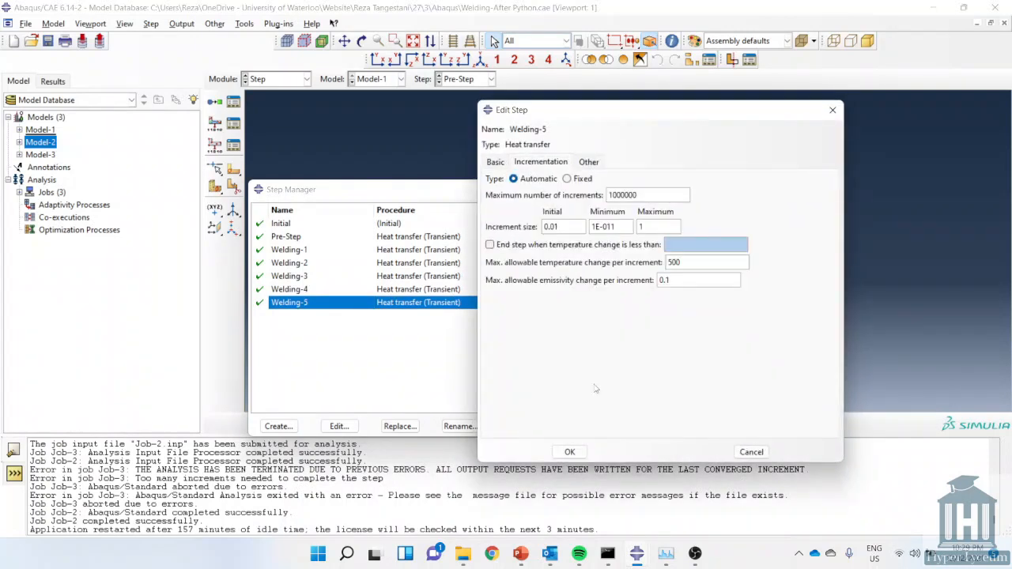
click(570, 452)
Step: Resubmit Job-1 from the Job module, accepting submission without history output requests
click(294, 81)
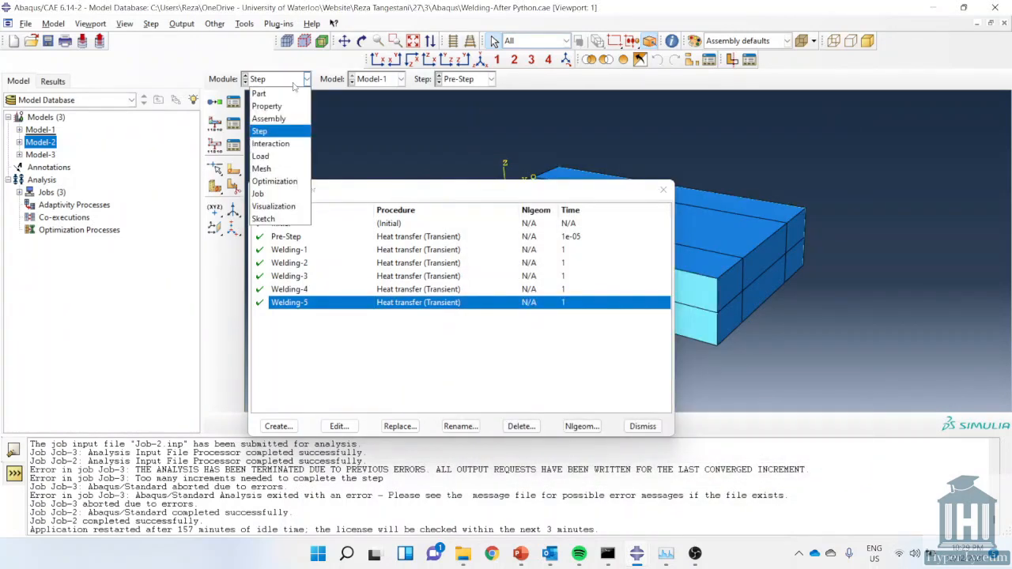
click(299, 193)
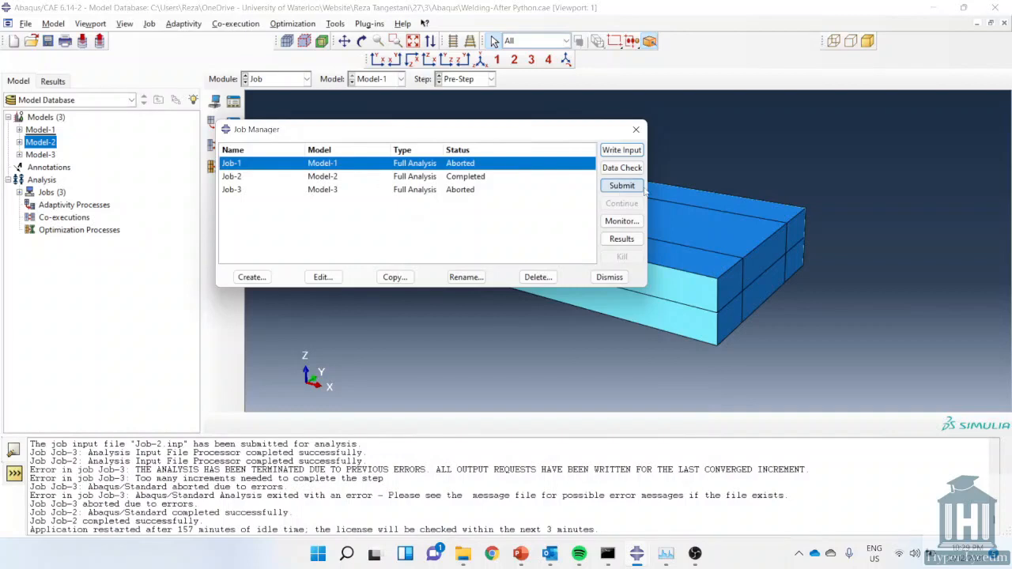
click(639, 187)
click(42, 231)
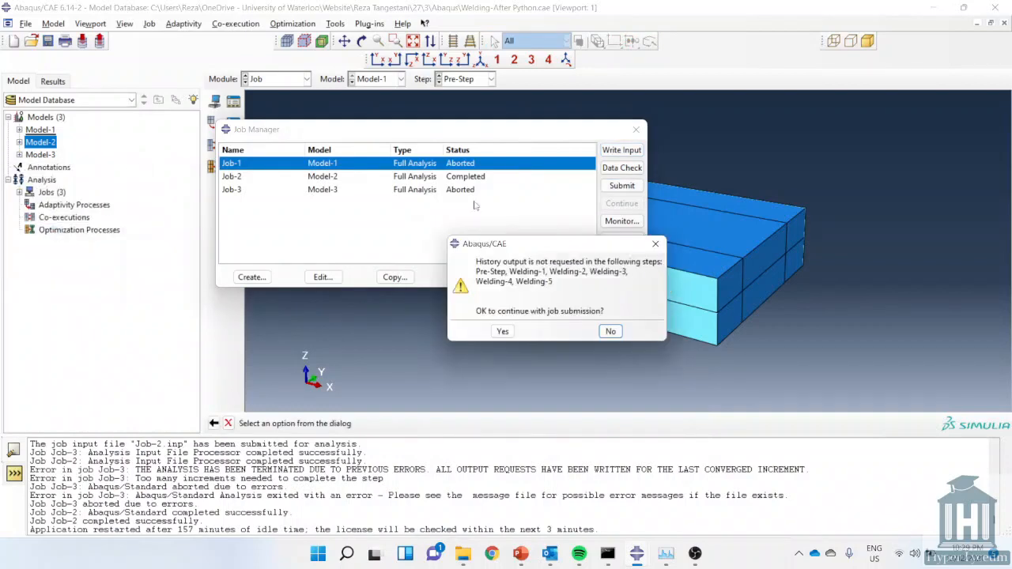
click(510, 333)
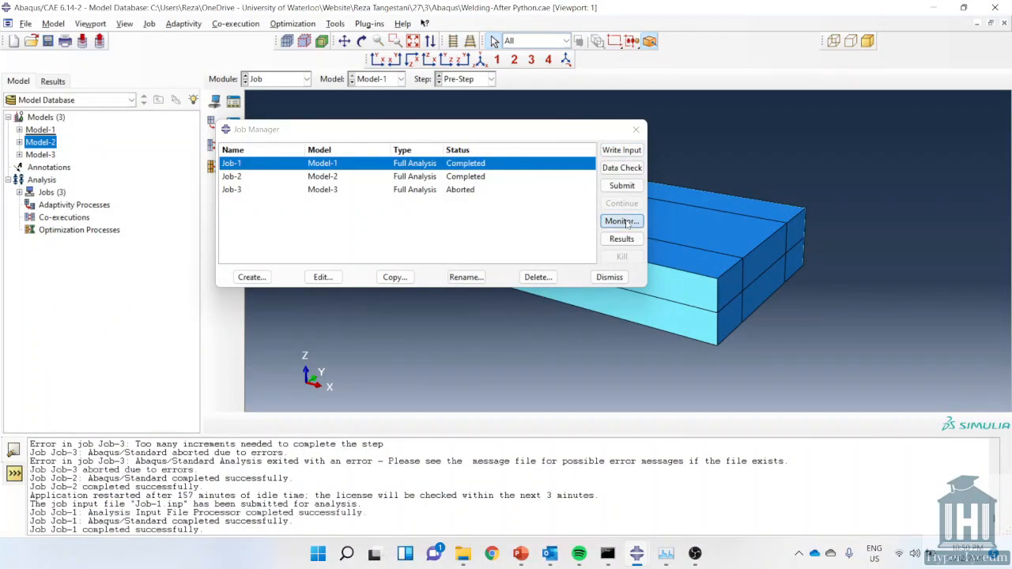
Step: Monitor the resubmitted Job-1, examine the increments and attempts of step 6, and close the monitor
click(622, 221)
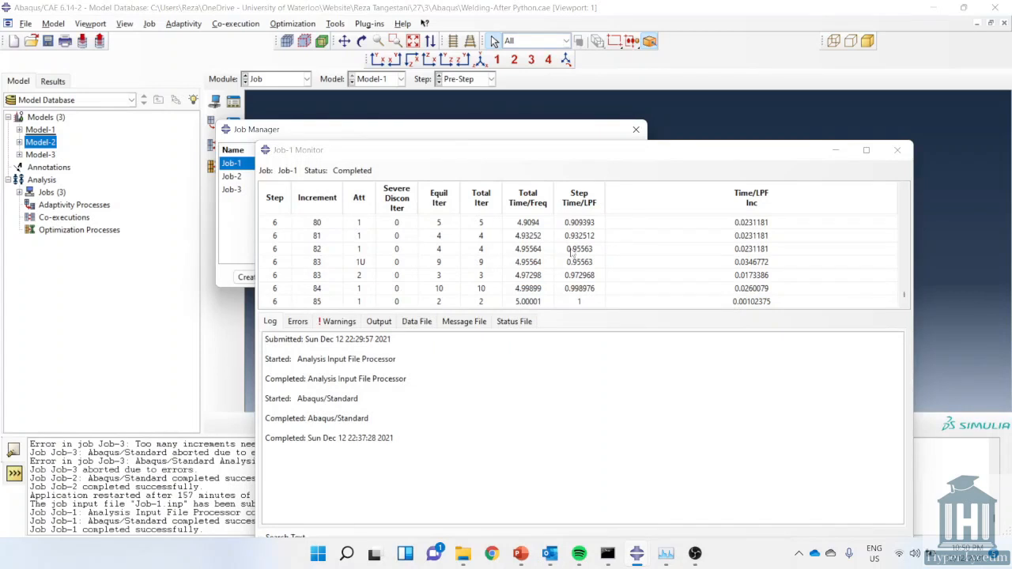
scroll(427, 273, up, 8)
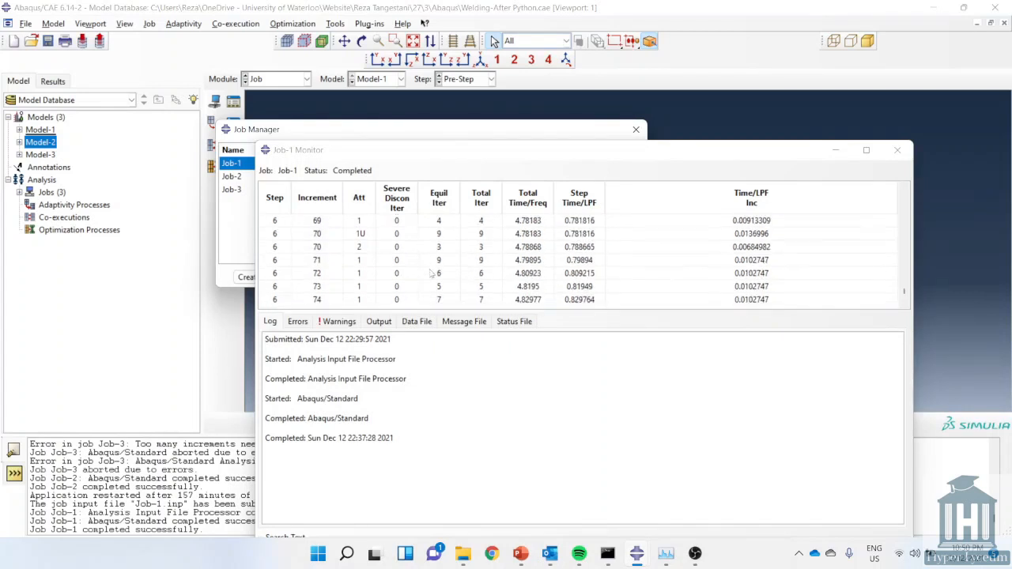
scroll(431, 275, up, 13)
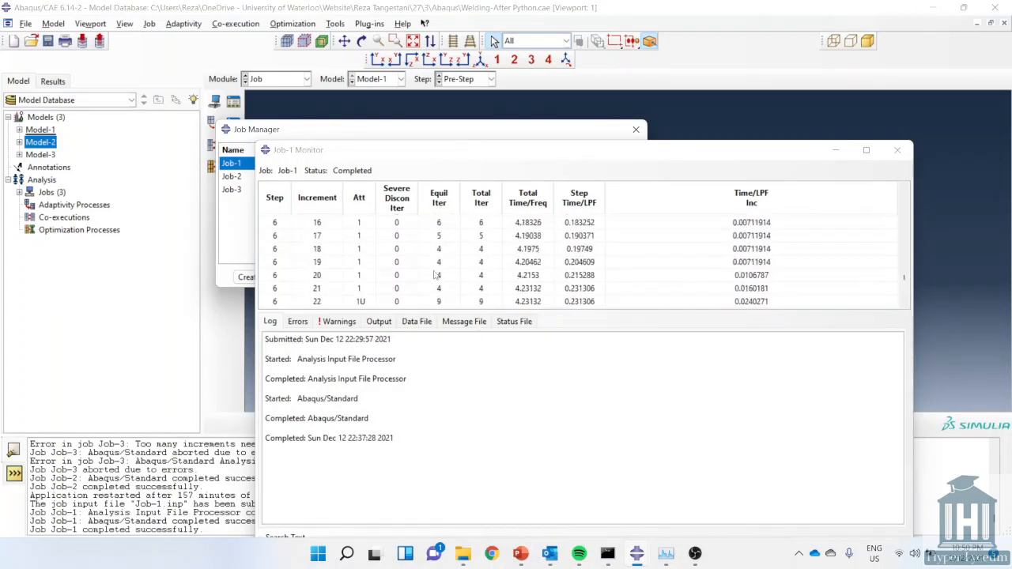
scroll(418, 280, up, 5)
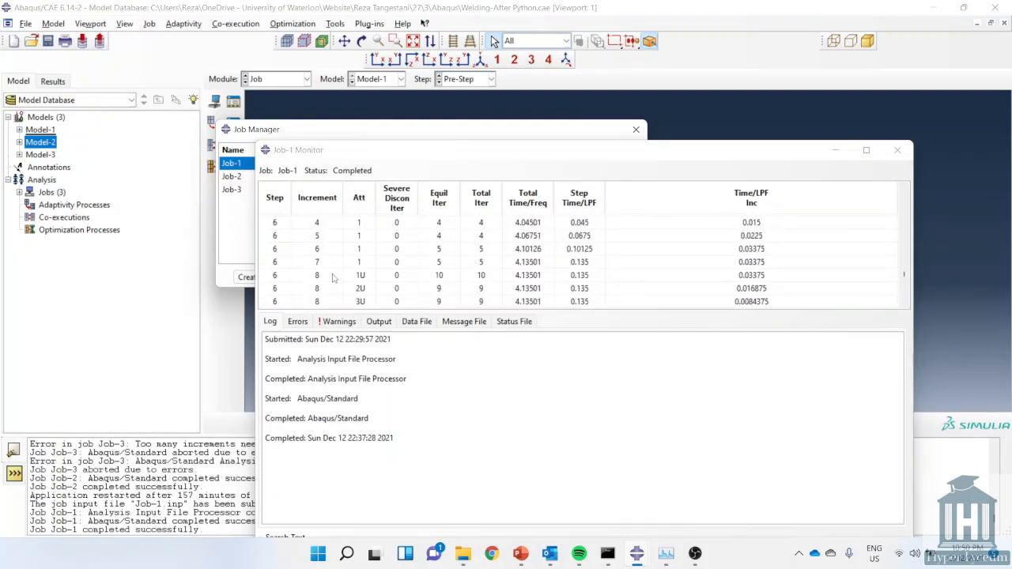
scroll(368, 277, down, 1)
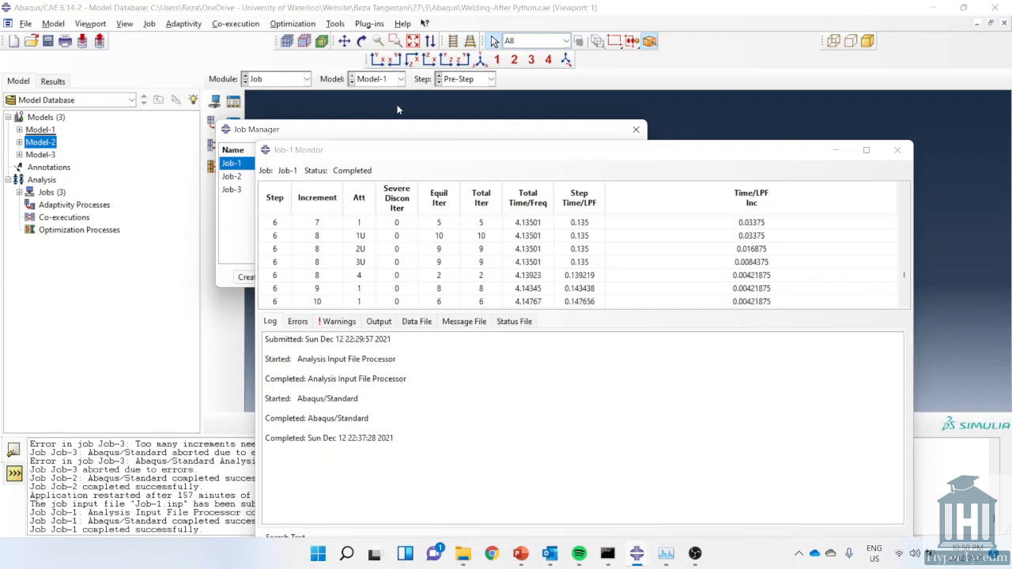
click(898, 151)
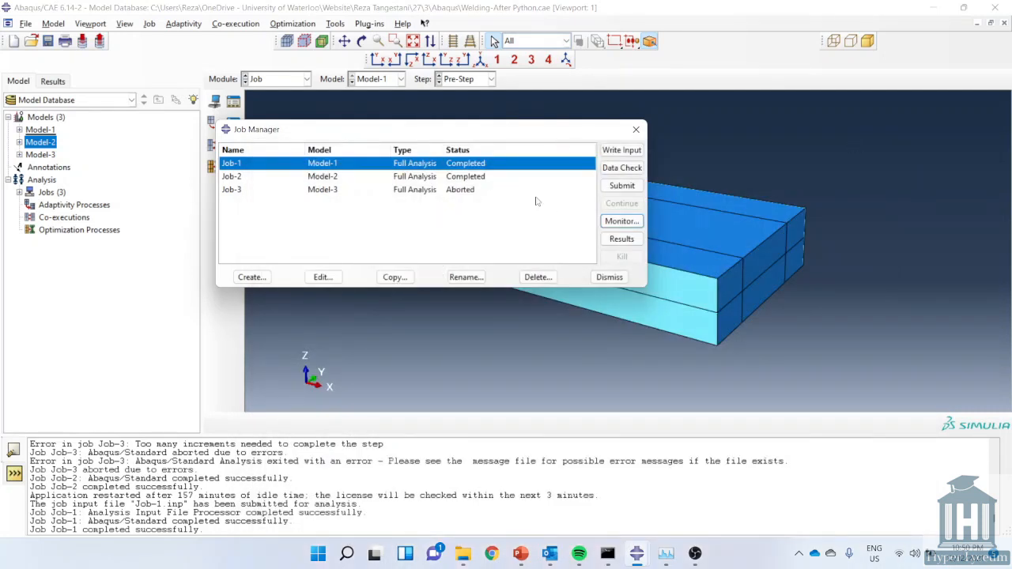
Step: Make Model-2 the current model and select Job-2 in the job list
click(396, 81)
click(397, 81)
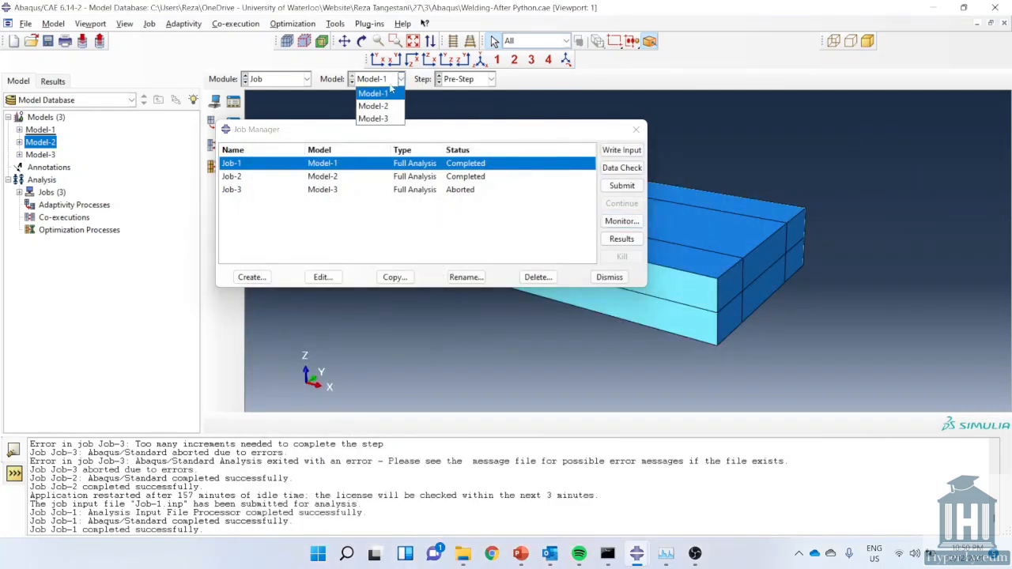
click(386, 106)
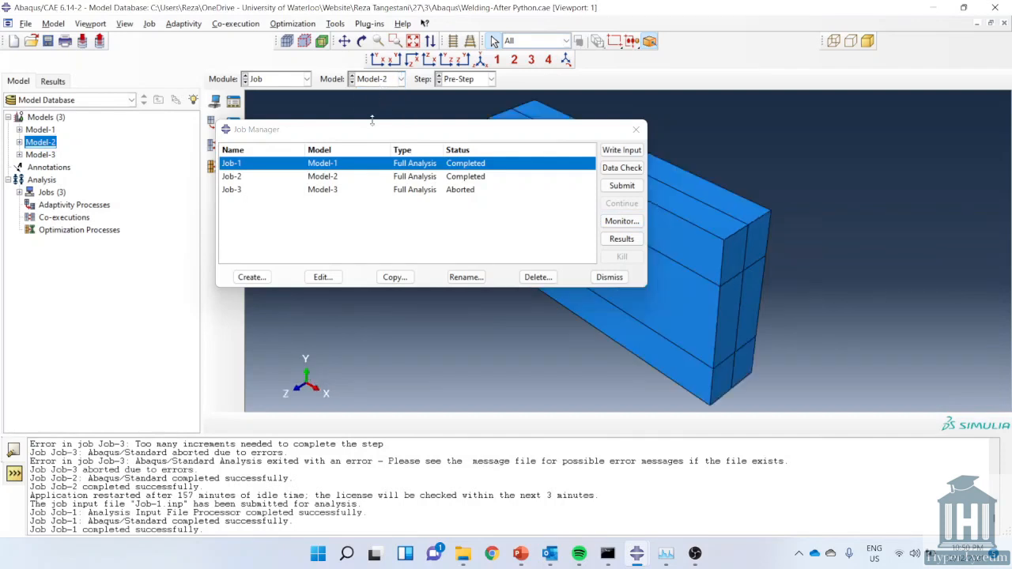
click(488, 175)
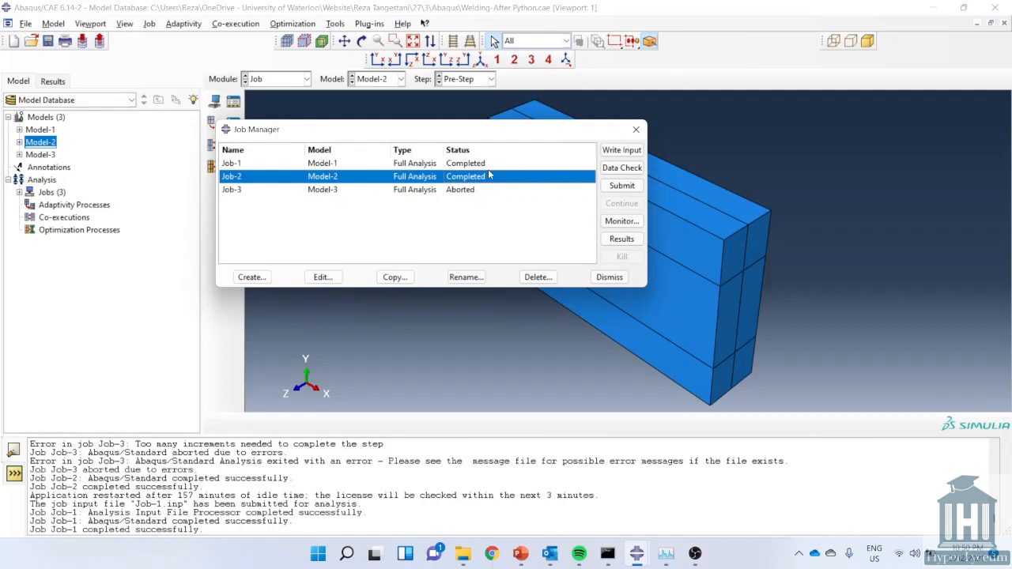
Step: Monitor Job-1 and examine the increments, attempts and time increments listed for steps 5 and 6
click(488, 165)
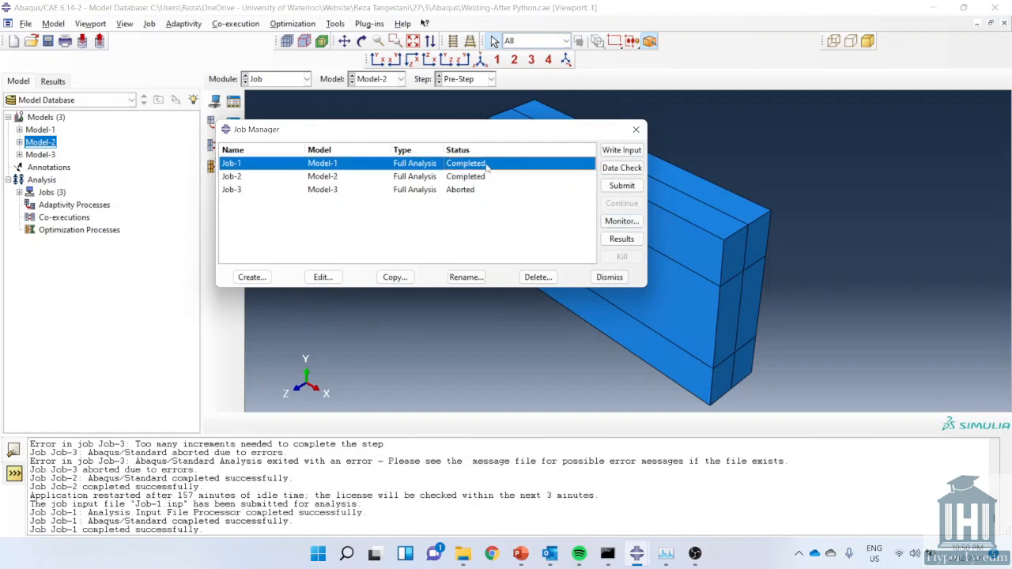
click(620, 222)
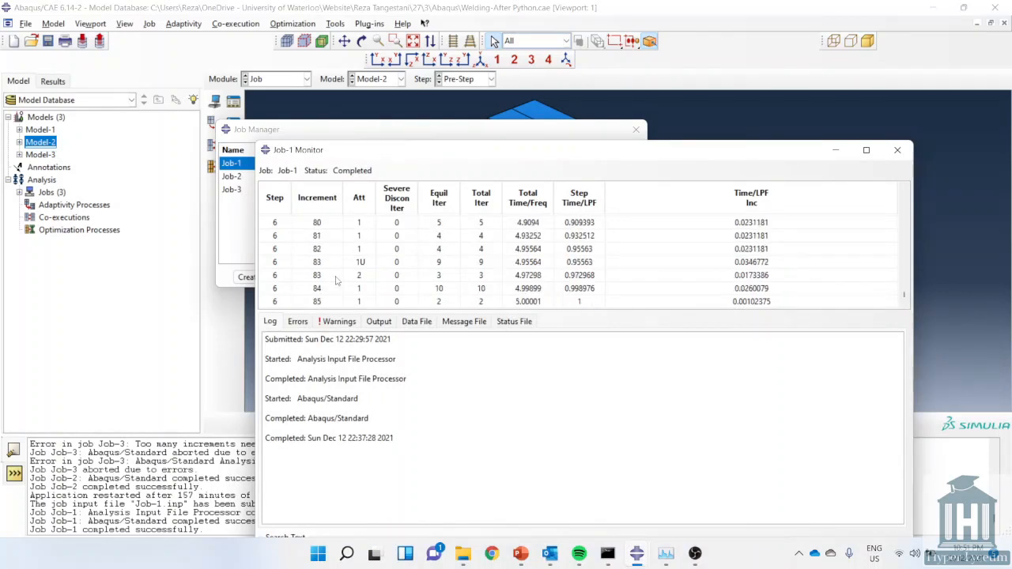
scroll(336, 281, up, 5)
scroll(335, 282, up, 7)
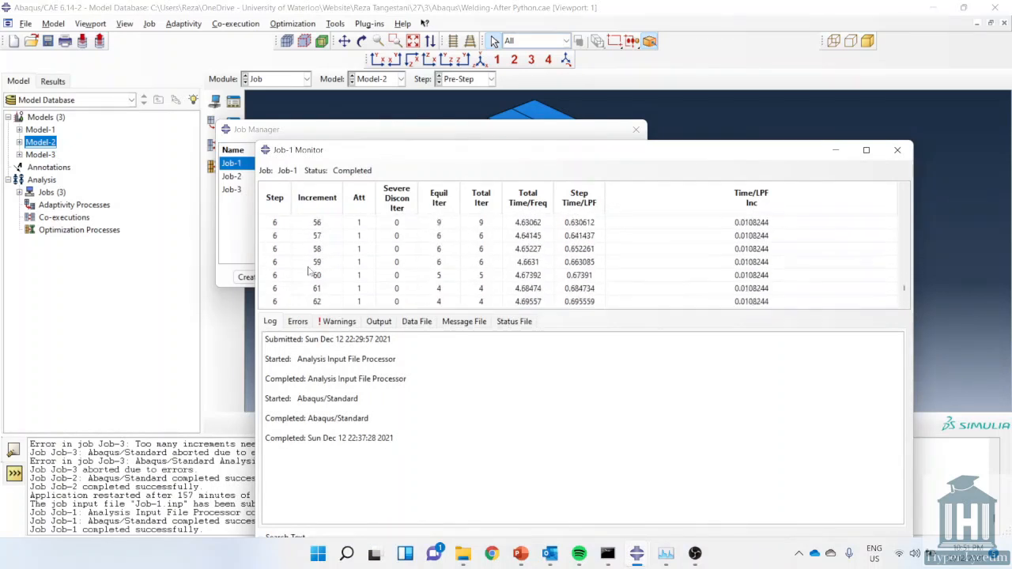
scroll(320, 253, up, 15)
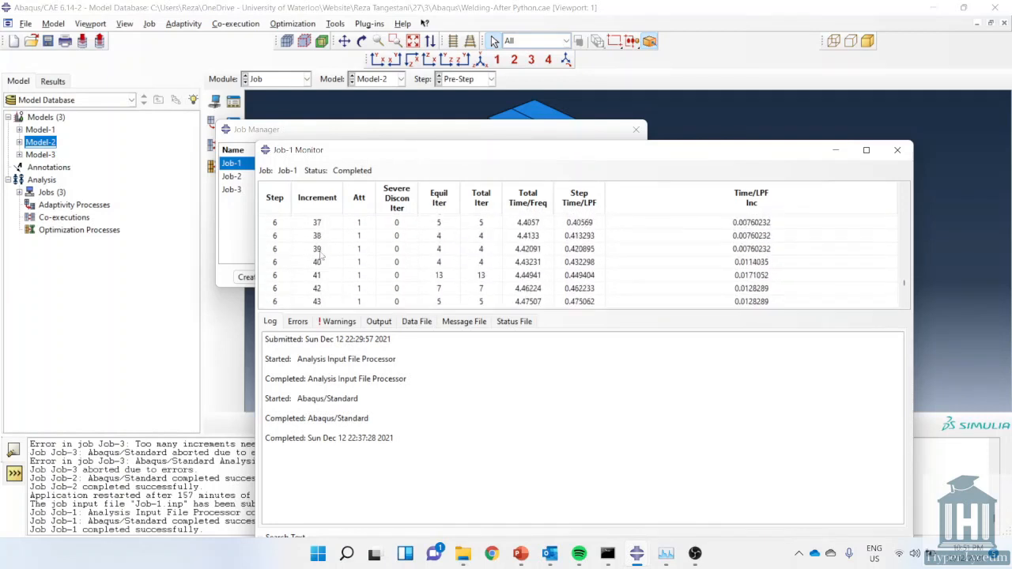
scroll(320, 254, up, 2)
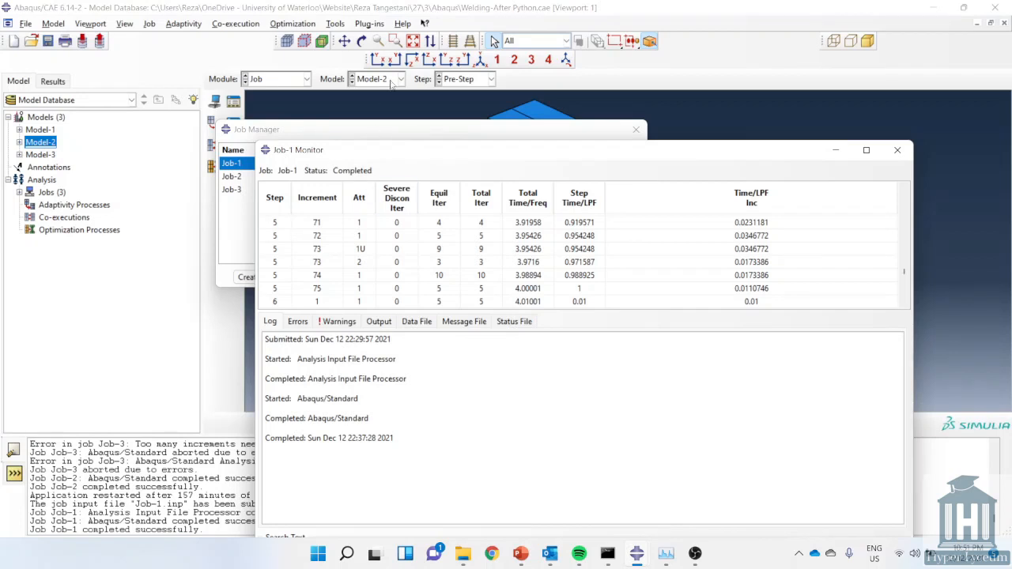
Step: Monitor Job-2 and examine the time increment sizes listed for step 2
click(237, 177)
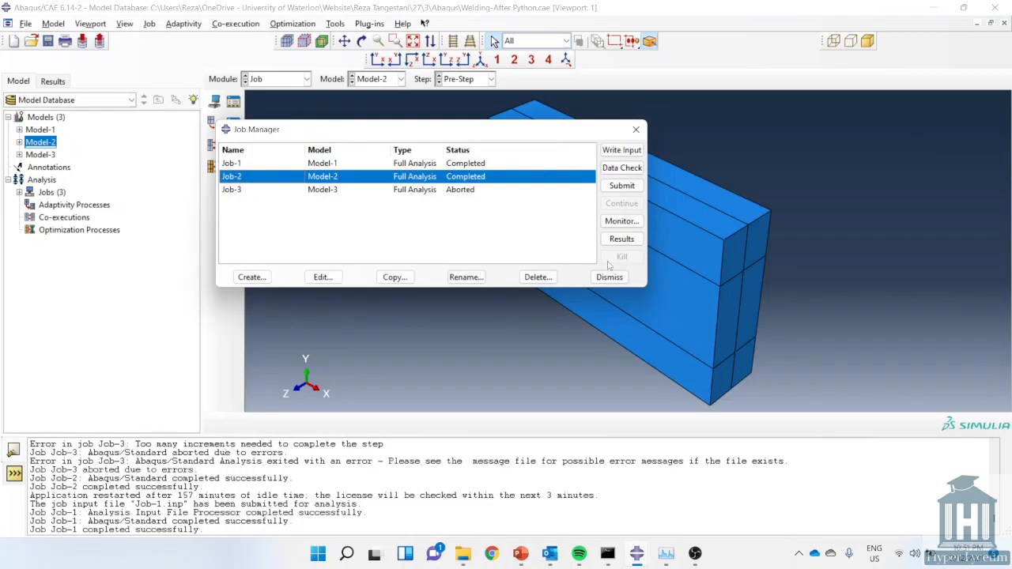
click(622, 222)
scroll(427, 286, down, 10)
scroll(428, 292, down, 19)
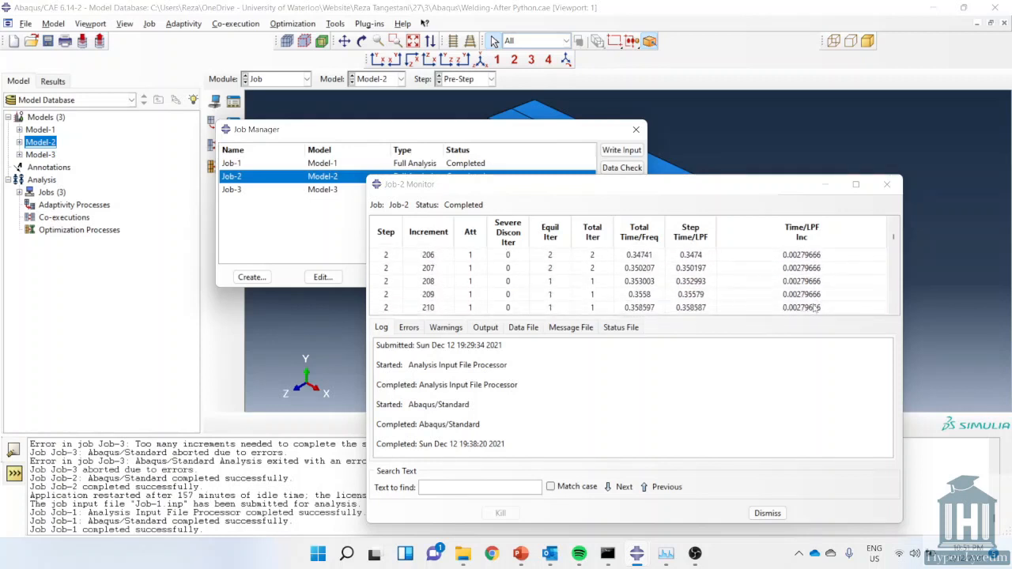
scroll(806, 289, down, 1)
scroll(807, 290, down, 6)
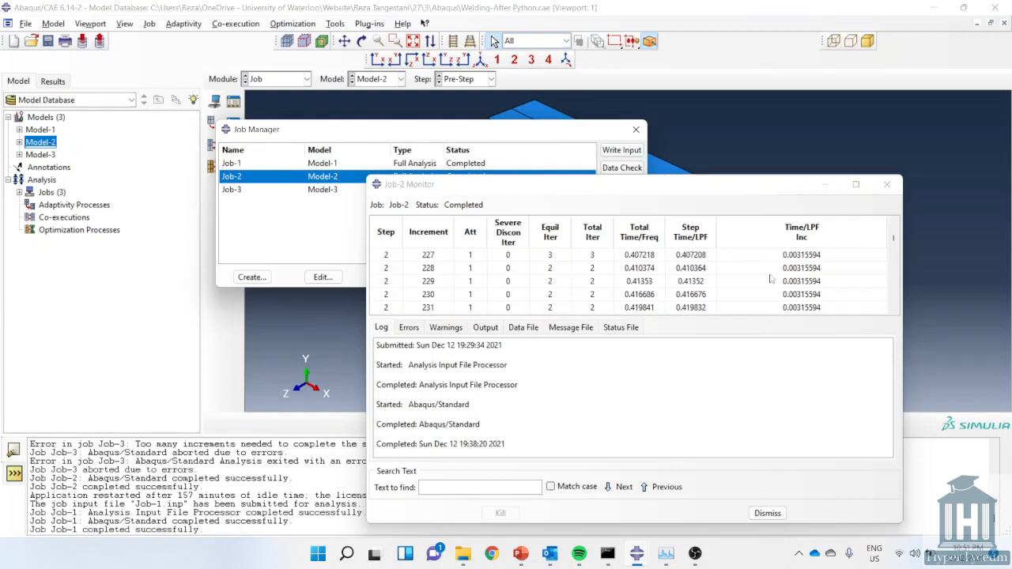
Step: Open the Job-2 results and move the temperature animation to frame 298
click(598, 130)
click(622, 238)
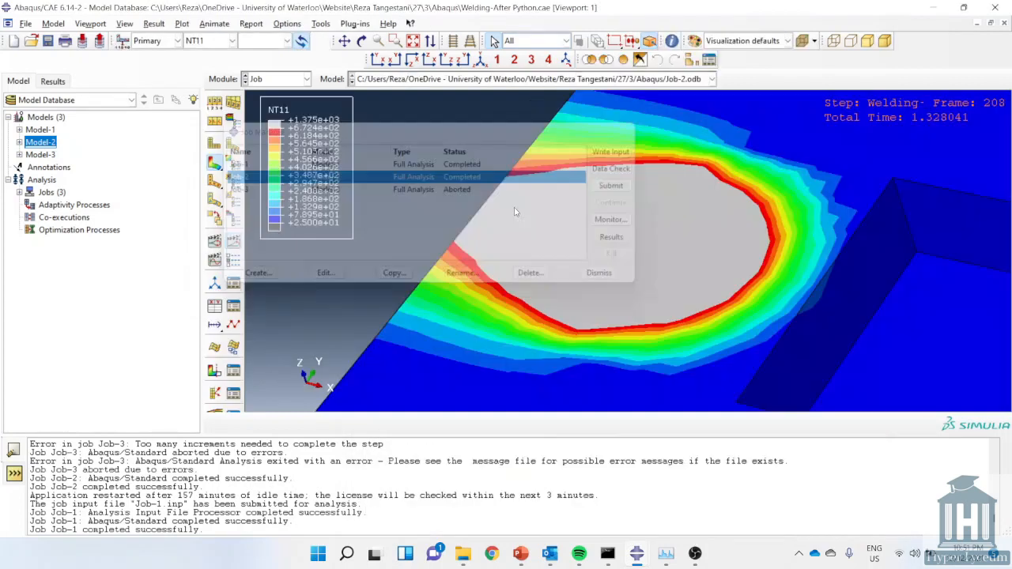
click(946, 83)
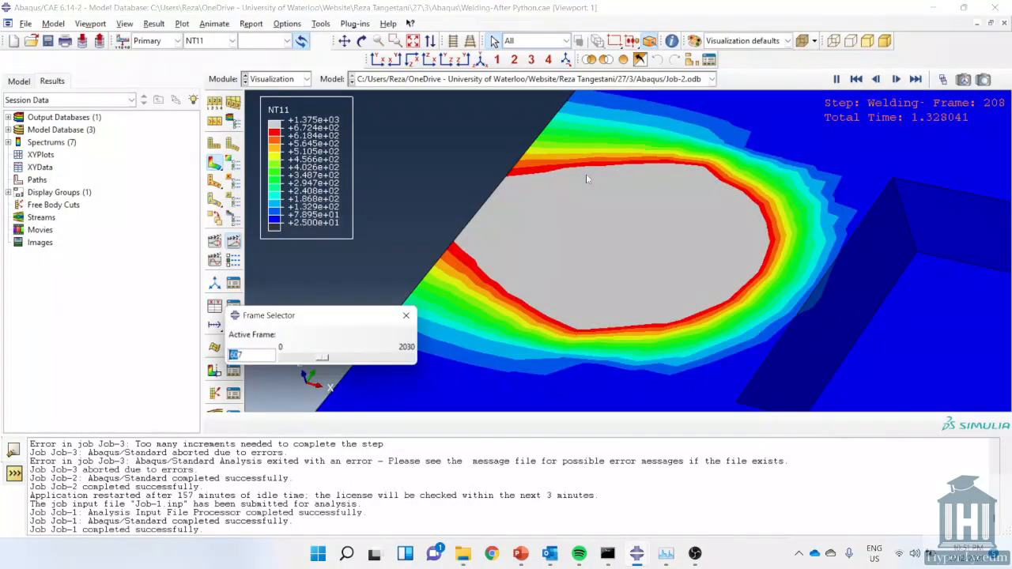
mouse_move(322, 358)
mouse_down()
mouse_move(282, 358)
mouse_move(412, 367)
mouse_move(305, 359)
mouse_up()
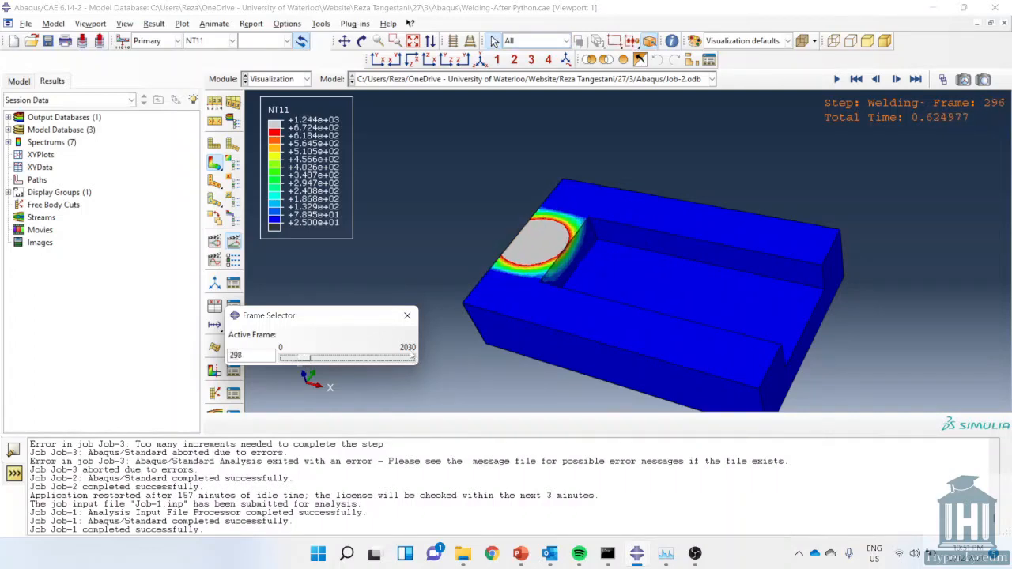
Step: Open the Welding-1 step of Model-2 for editing and review its incrementation settings
click(294, 80)
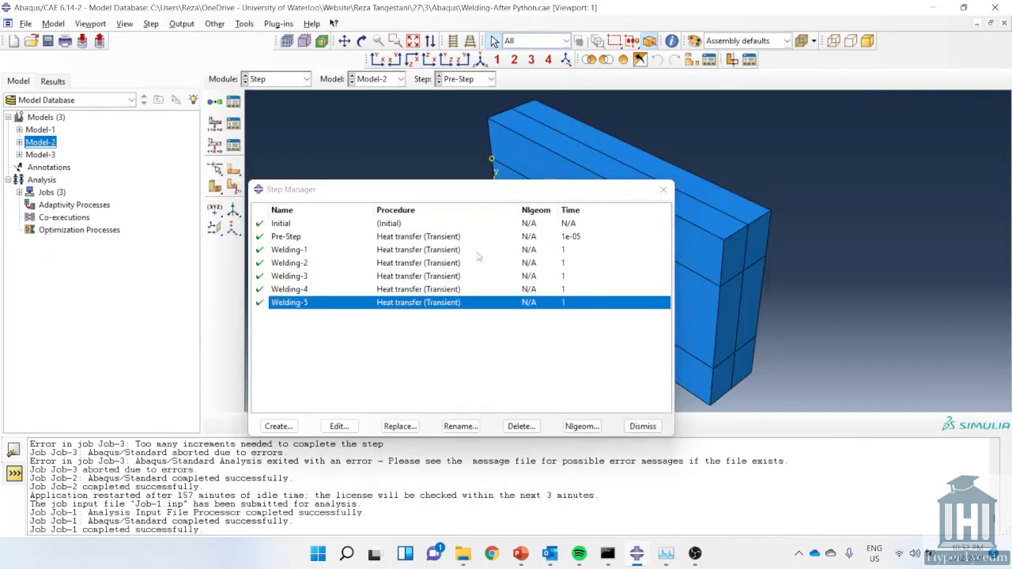
double_click(478, 253)
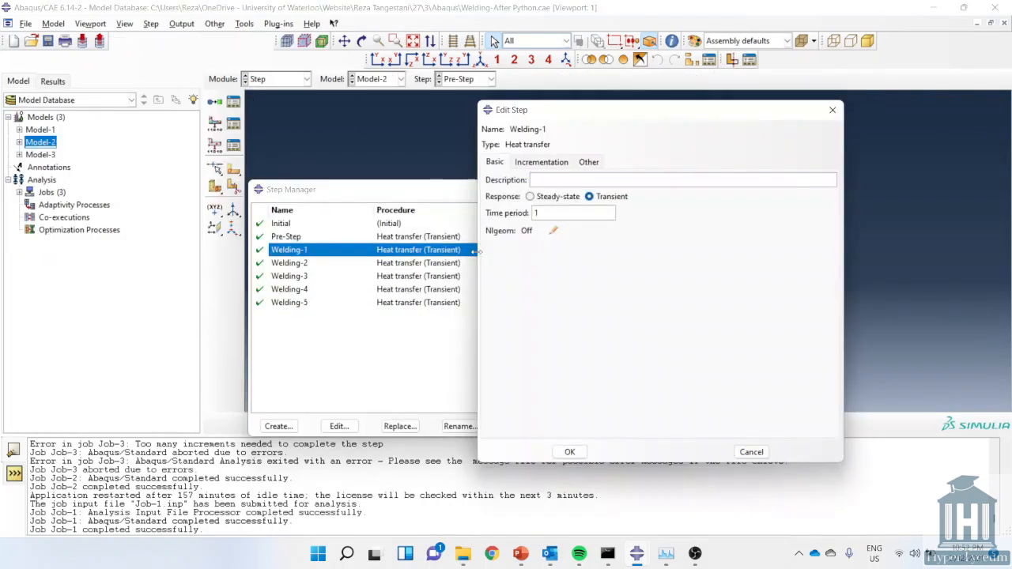
click(541, 162)
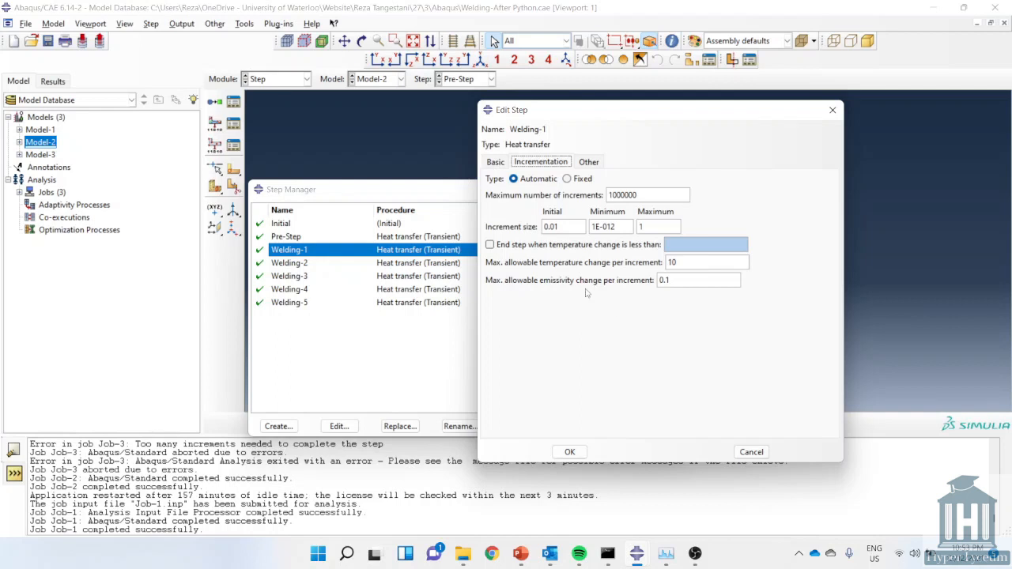
Step: Reopen the Job-2 results from the Job module and advance the temperature animation to the last frame, 2030
click(277, 79)
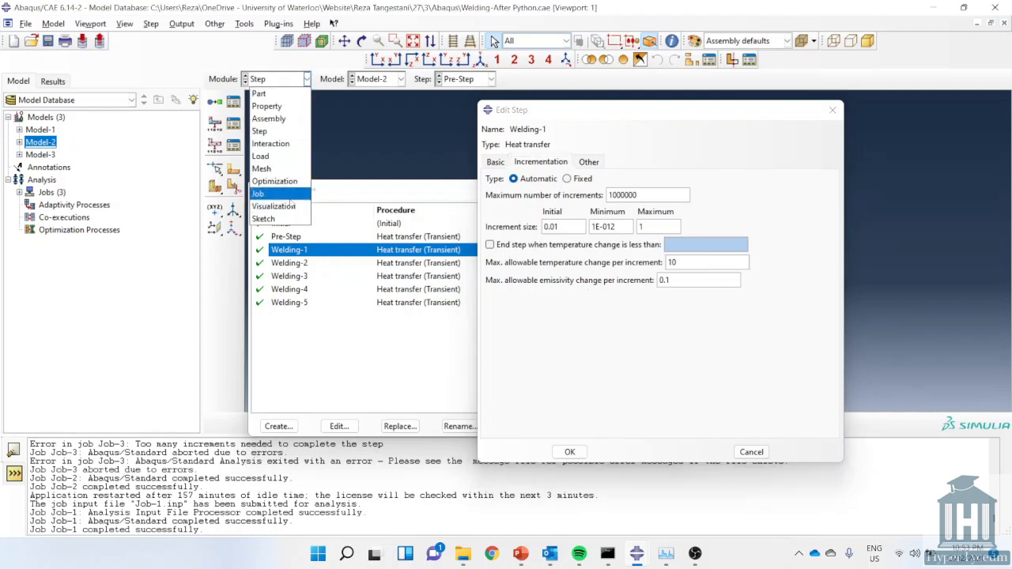
click(286, 194)
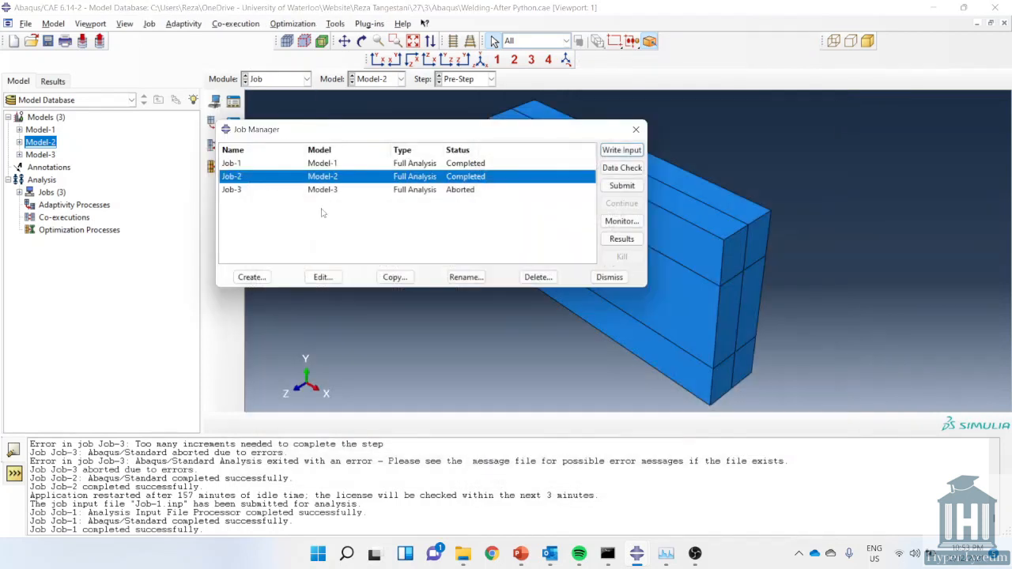
click(622, 239)
click(234, 245)
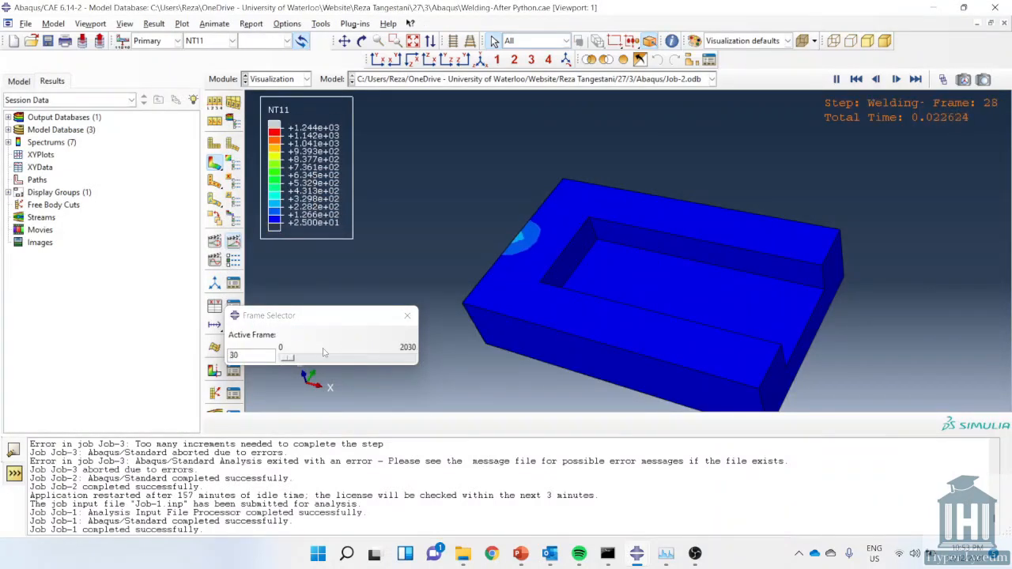
drag(323, 357, 427, 361)
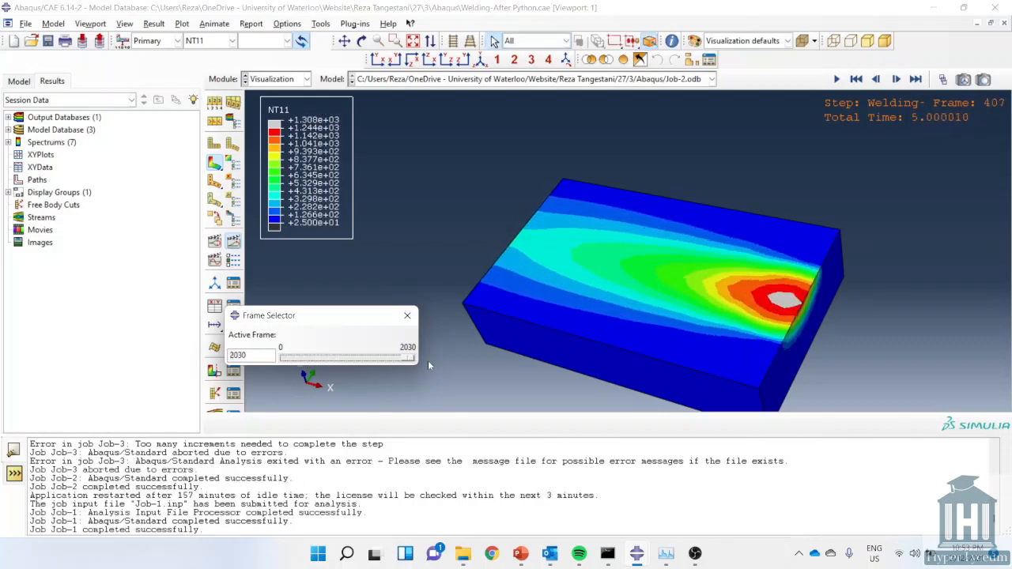
Step: Open the Job-1 results, plot contours of heat flux magnitude and animate their time history
click(277, 79)
click(265, 197)
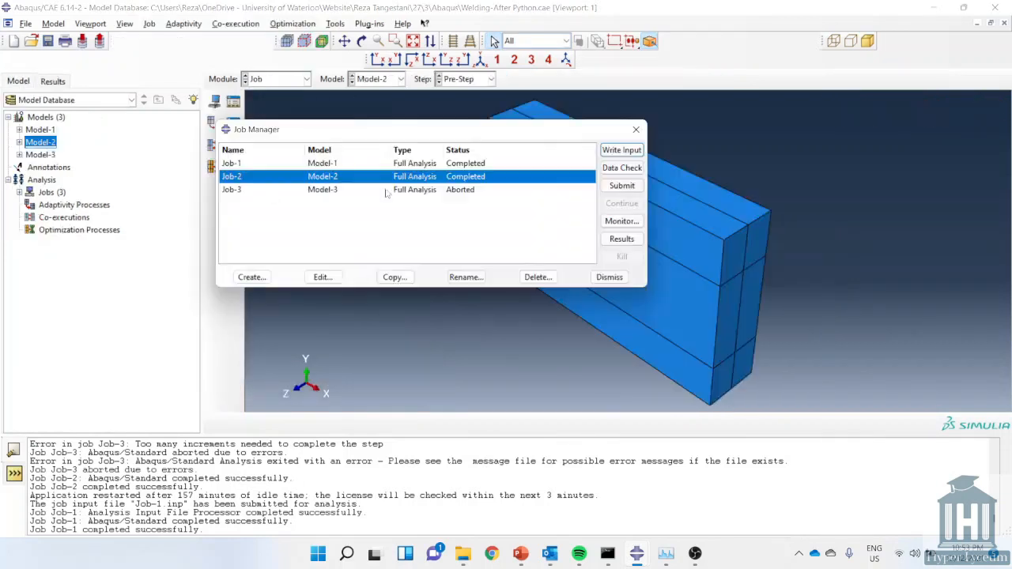
click(462, 164)
click(622, 239)
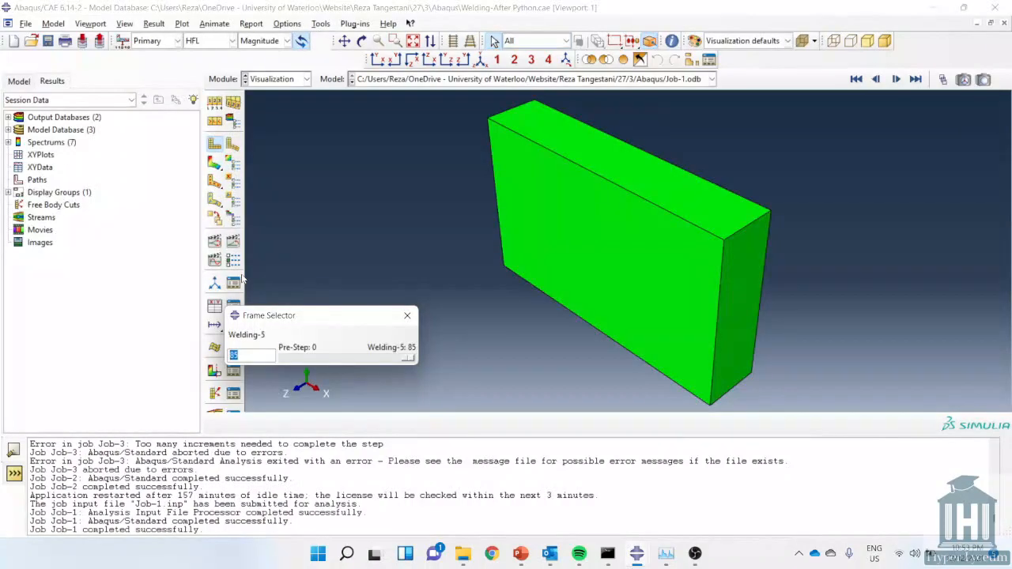
click(212, 162)
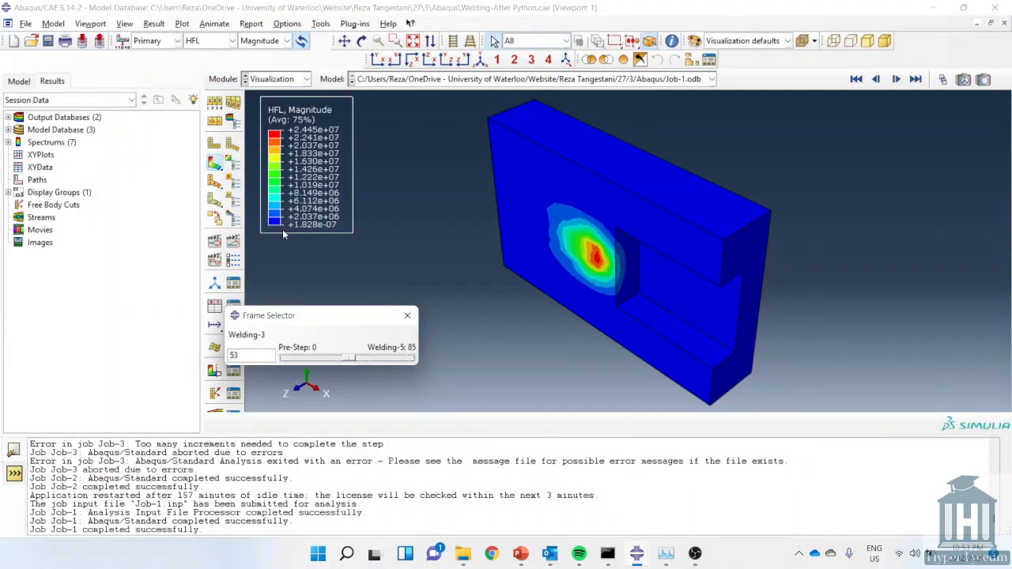
click(233, 240)
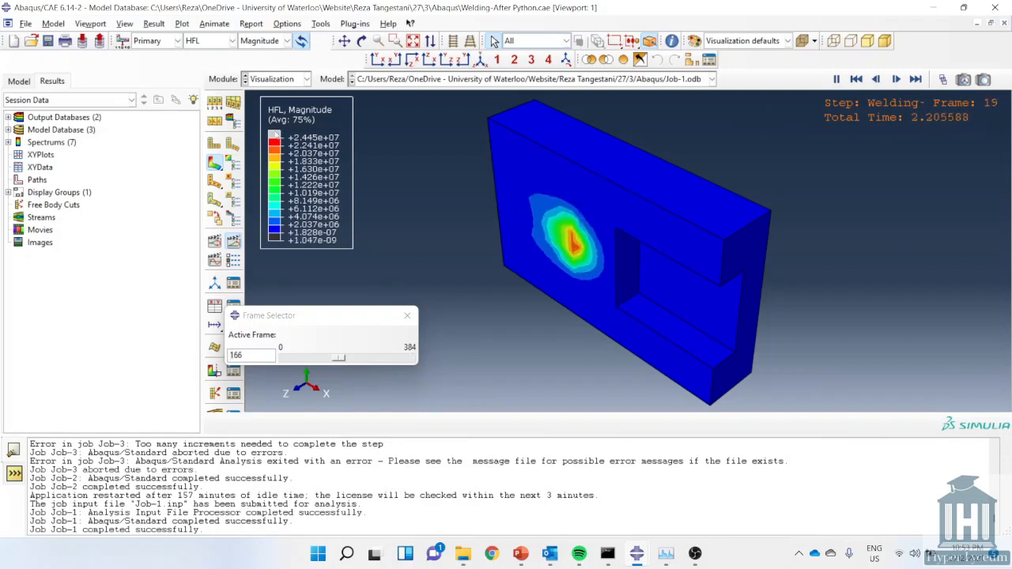
Step: Return to the Step module and review the maximum increment size of the Welding-1 step in Model-2
click(272, 79)
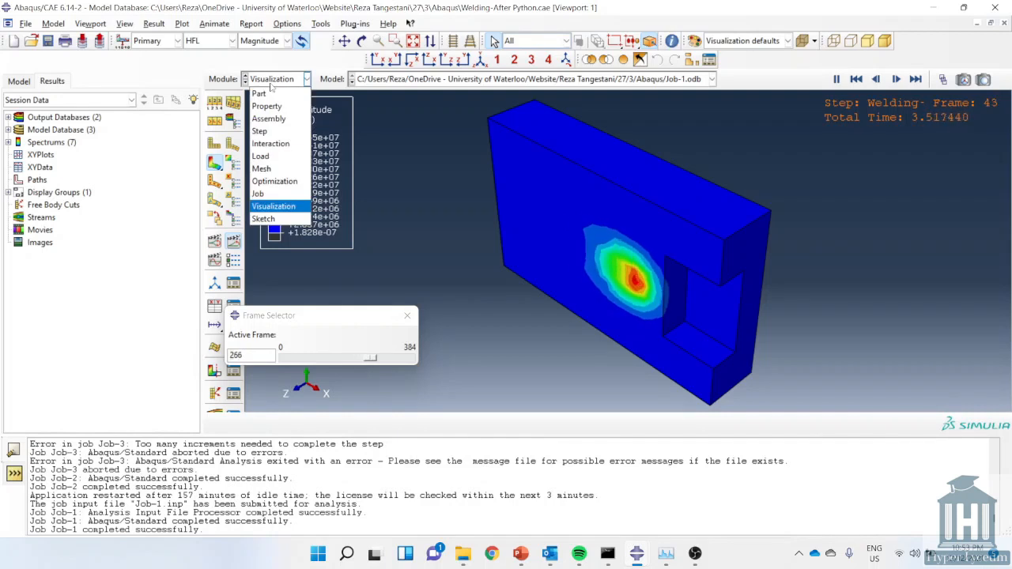
click(260, 130)
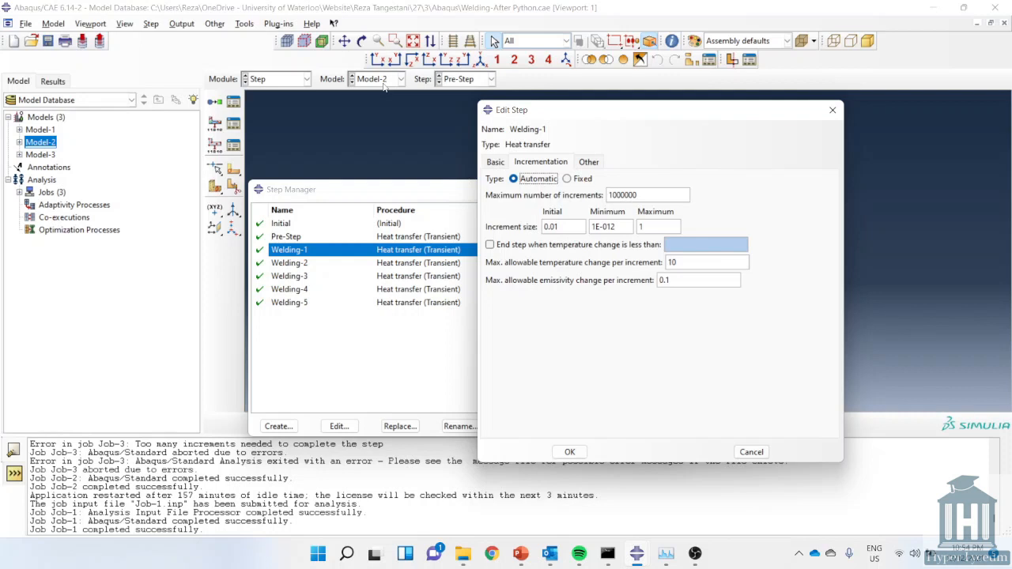
drag(638, 227, 696, 244)
Step: Make Model-3 the current model and examine the errors of Job-3 in its job monitor
click(389, 83)
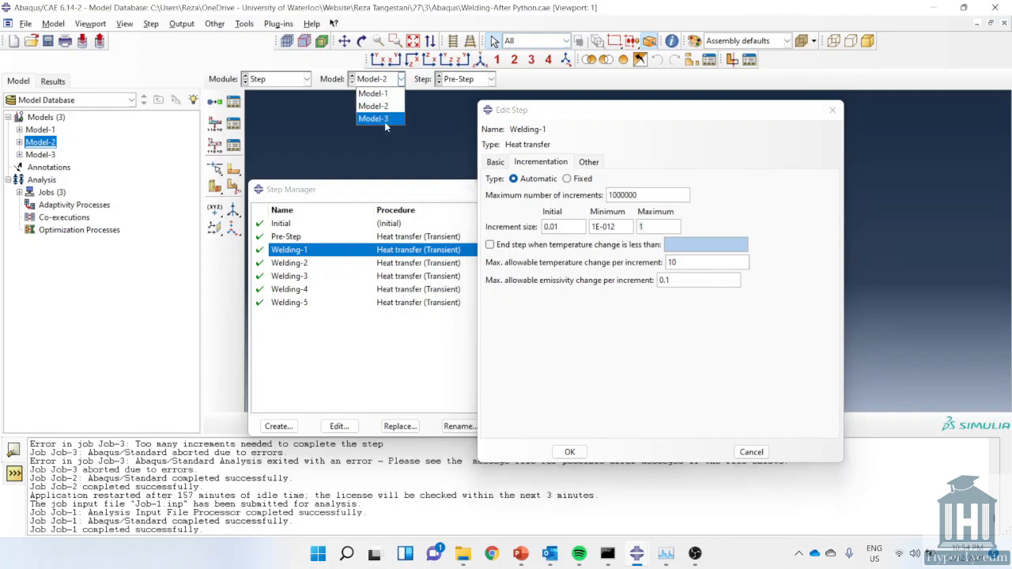
click(385, 120)
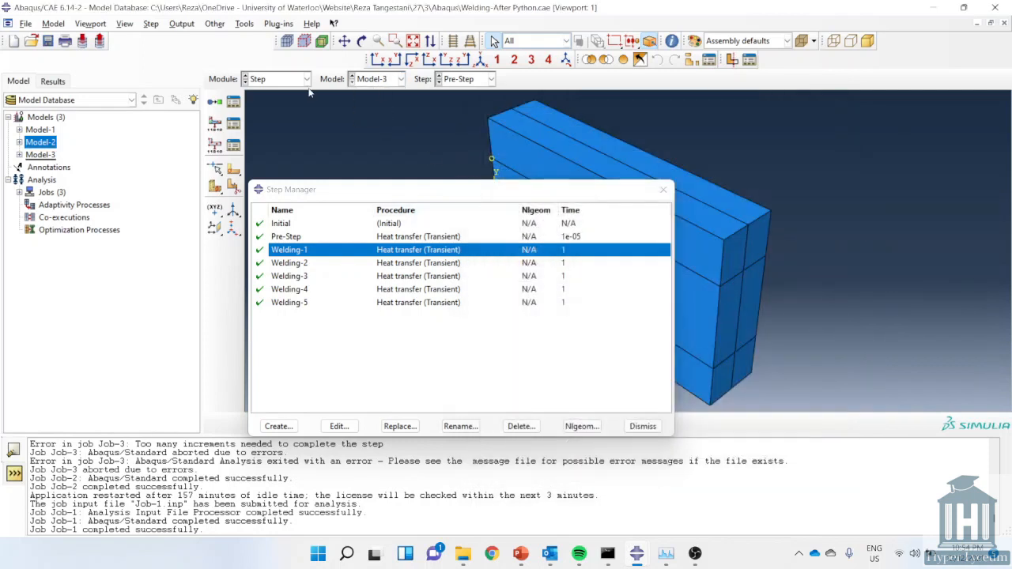
click(281, 81)
click(272, 189)
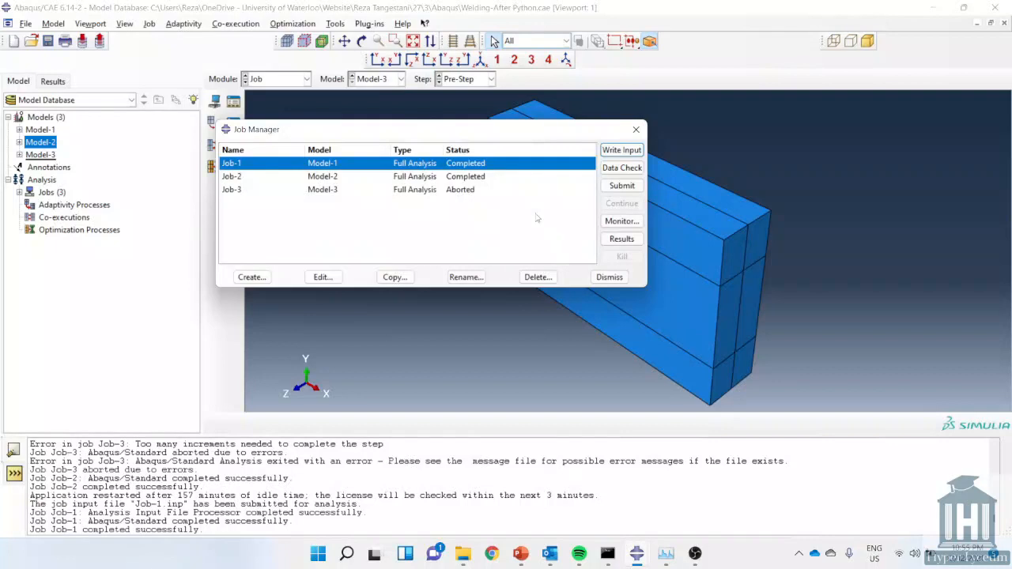
click(475, 190)
click(619, 223)
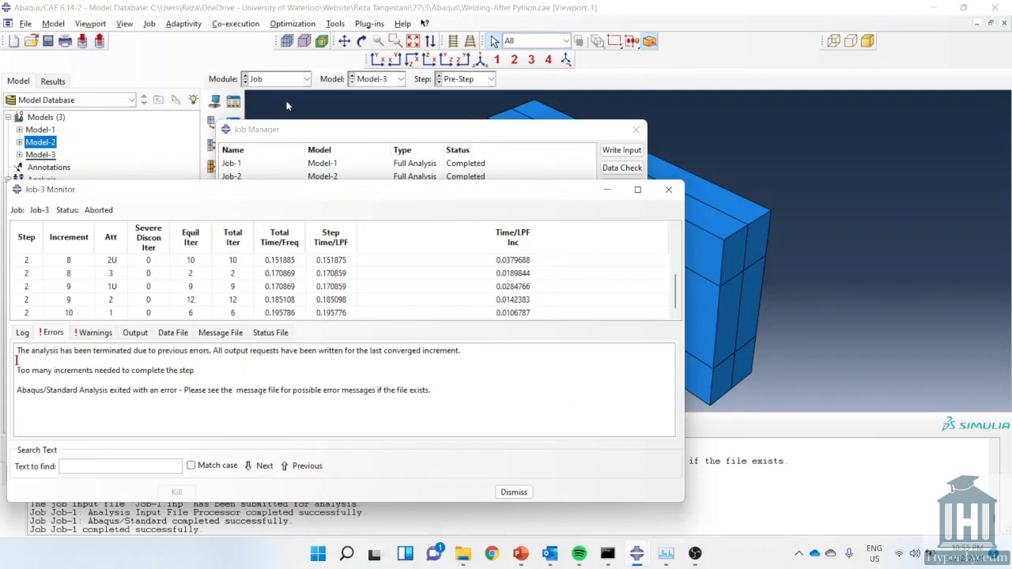
Step: Set the maximum number of increments of the Welding-1 step in Model-3 to 10000
click(292, 79)
click(259, 130)
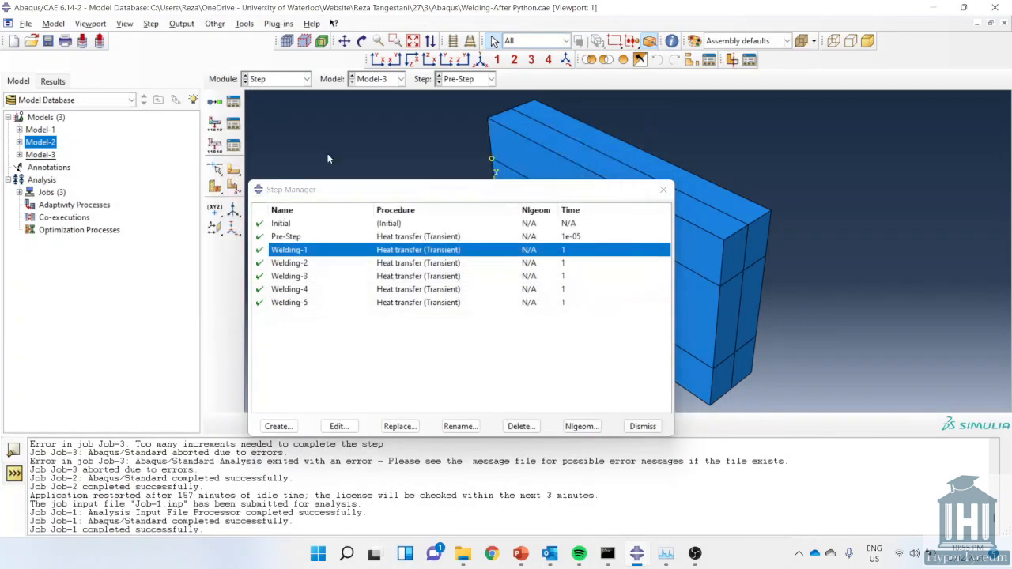
double_click(568, 251)
click(553, 161)
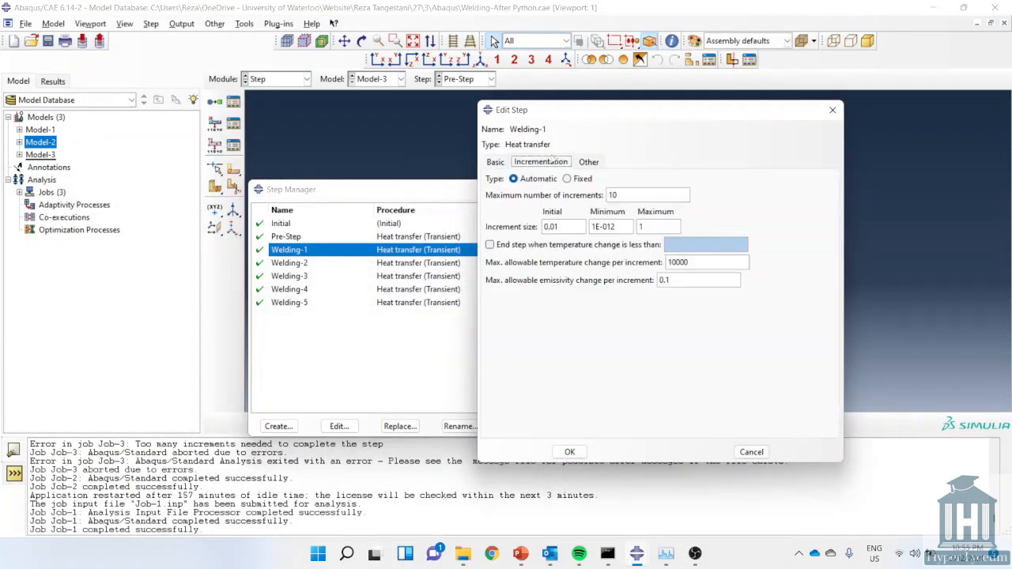
click(615, 194)
text(000)
click(571, 453)
Step: Check the incrementation settings of the Welding-2 step in Model-3 and close it without changes
double_click(625, 263)
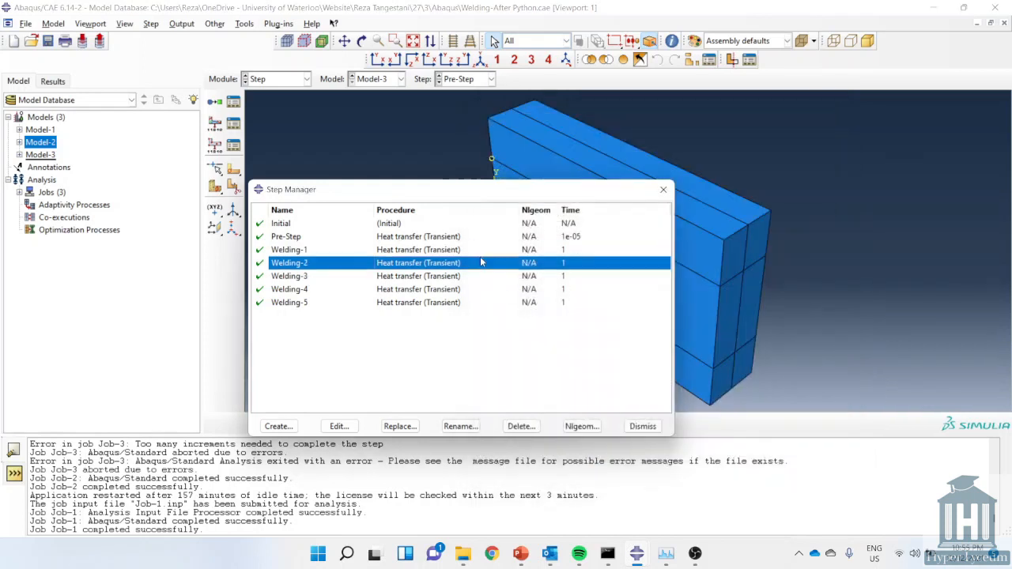
click(558, 166)
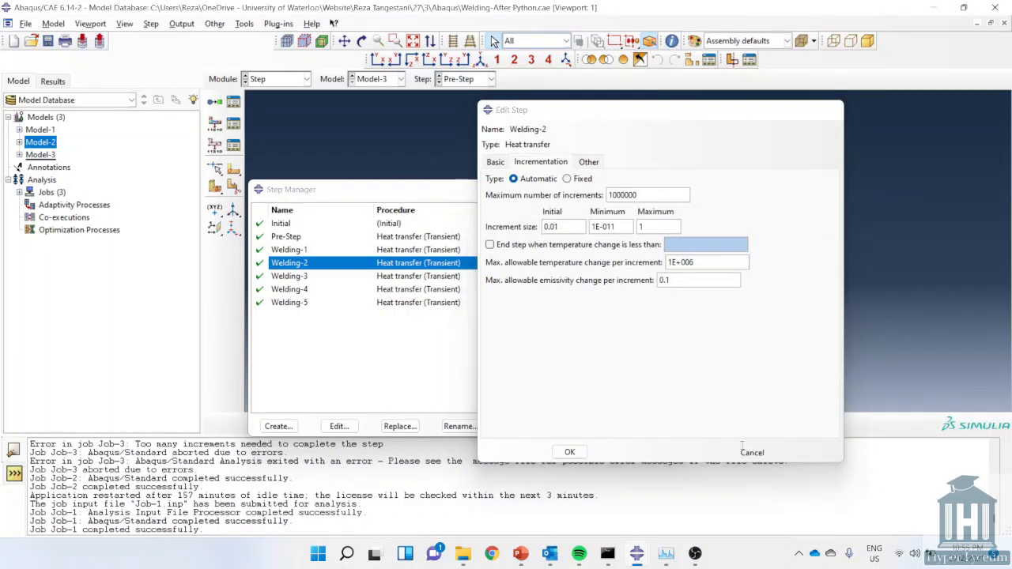
click(748, 452)
Step: Resubmit Job-3 from the Job module, accepting the overwrite of its existing job files
click(287, 79)
click(261, 193)
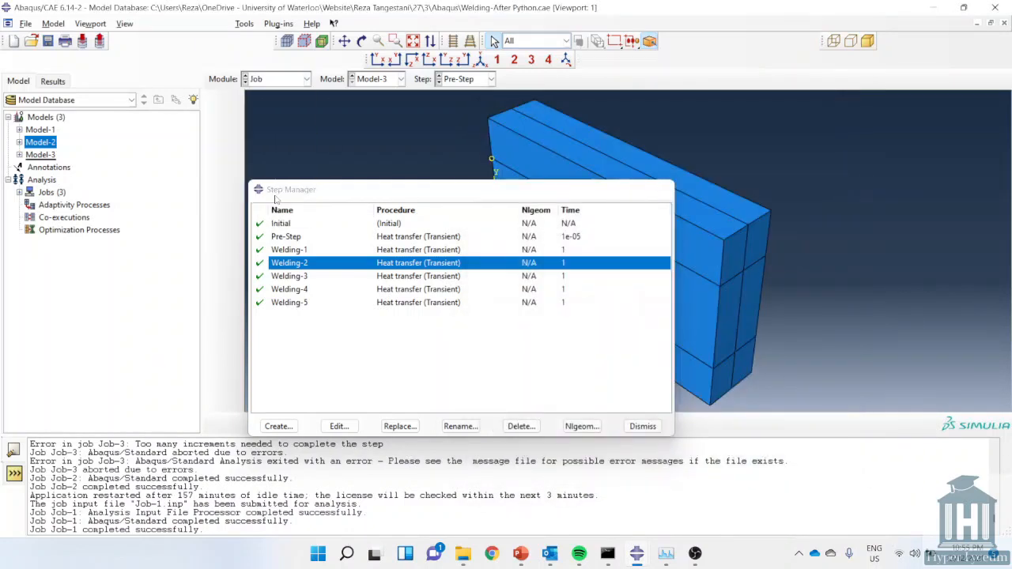
click(611, 187)
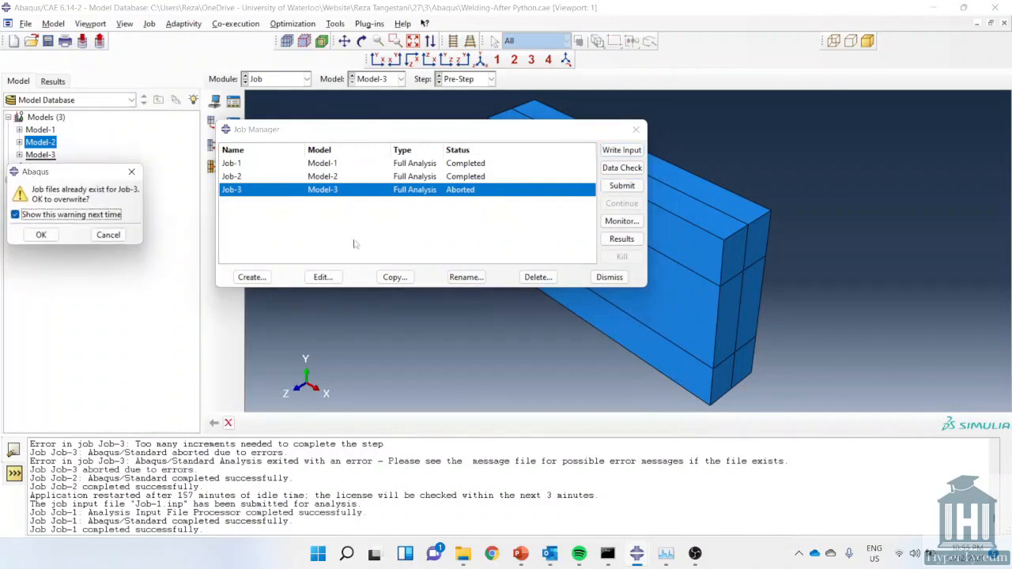
click(41, 235)
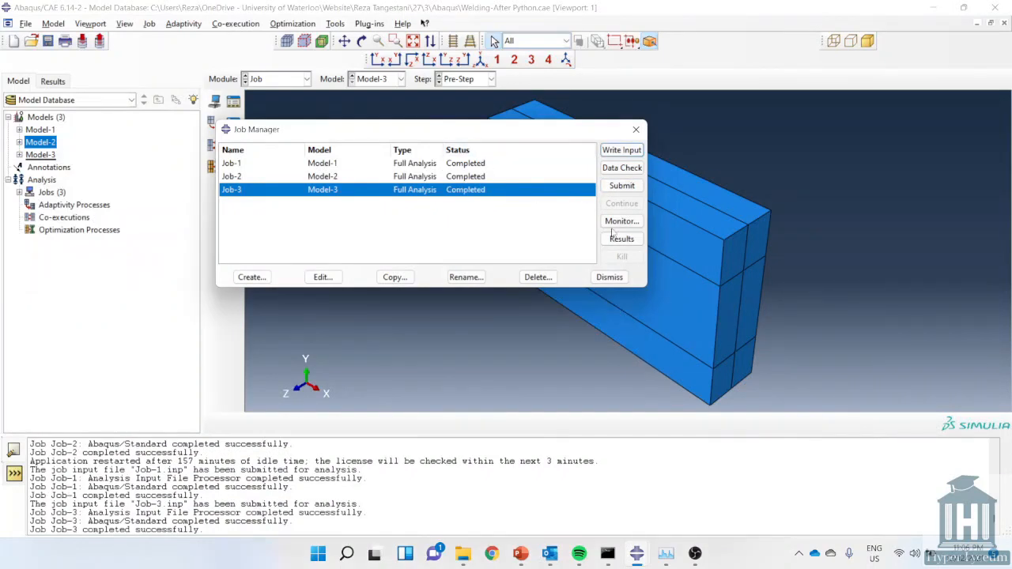
Step: Review the increments of the rerun Job-3 through its last one in the job monitor
click(614, 224)
click(616, 224)
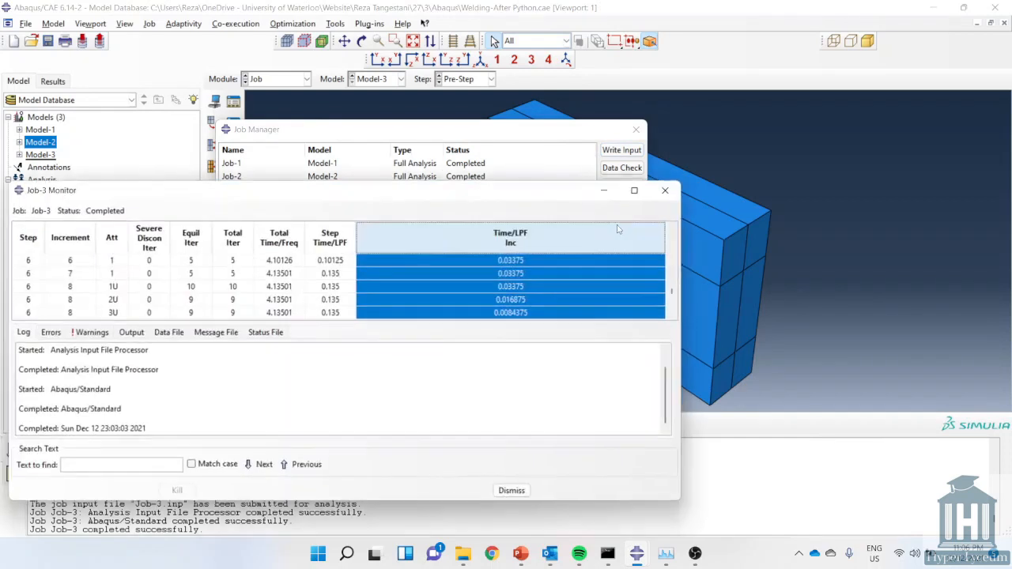
click(415, 291)
scroll(416, 295, down, 20)
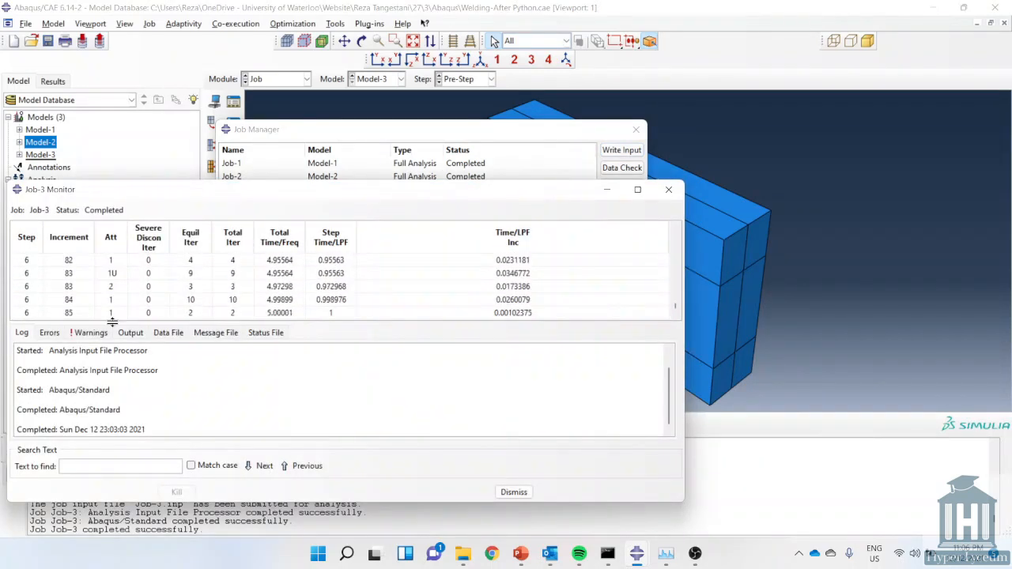
click(668, 190)
Step: Open the Job-3 results, plot the NT11 nodal temperature contours on the part and animate them
click(621, 239)
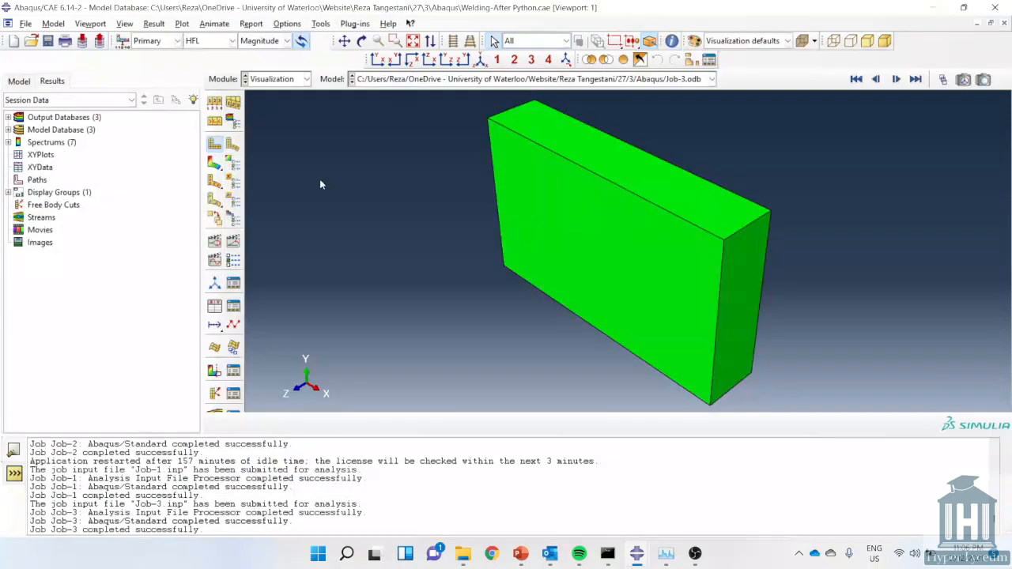
click(214, 162)
click(203, 40)
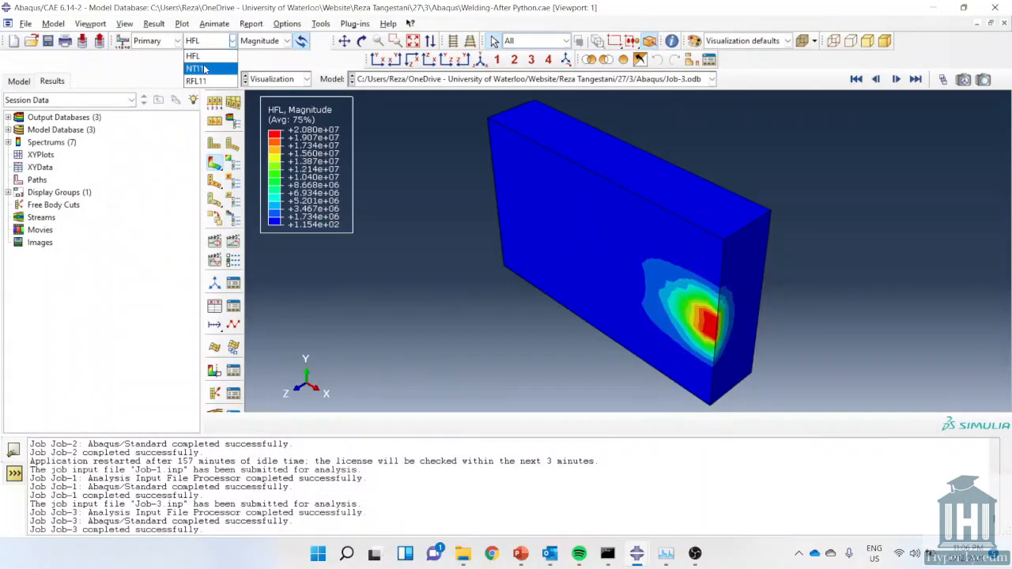
click(204, 68)
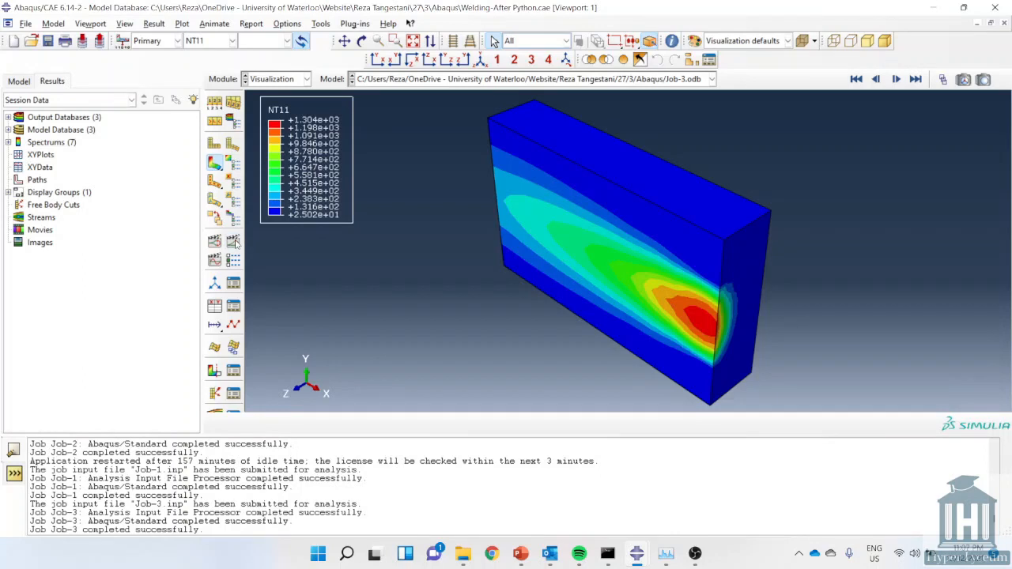
click(233, 242)
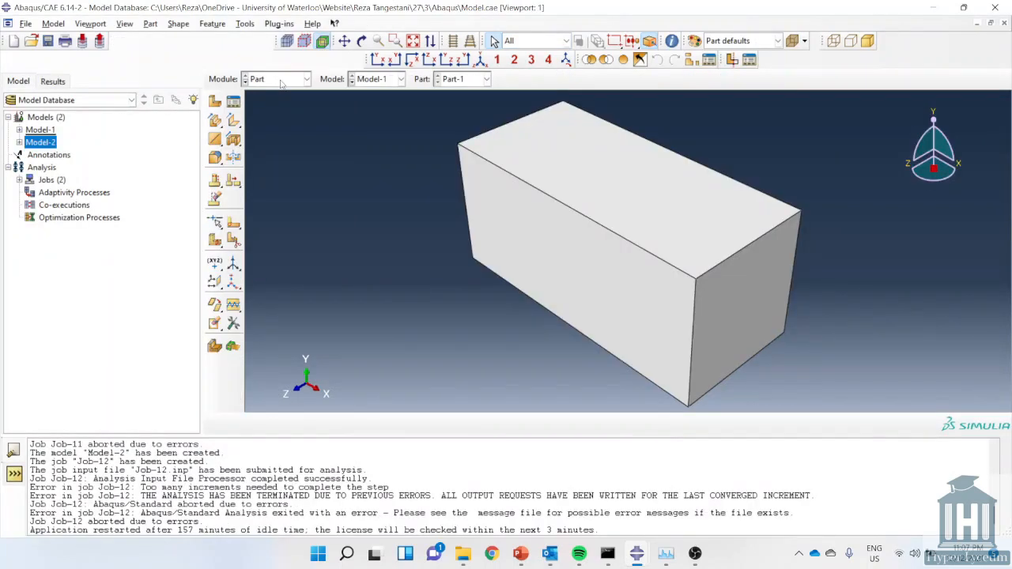
Step: In Model.cae, review Part-1 and the conductivity, density, elastic and plastic data of Material-1
click(281, 79)
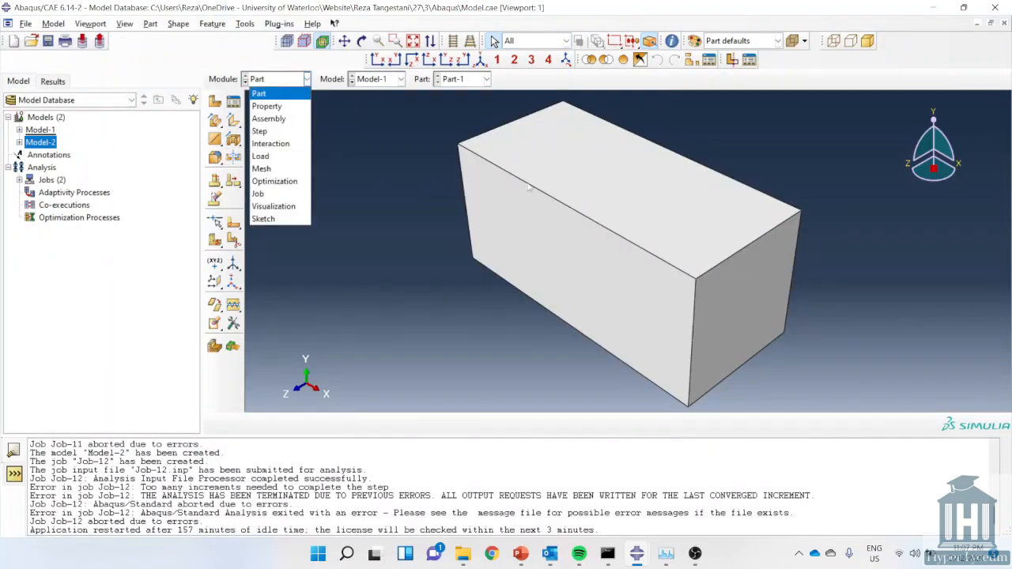
click(277, 96)
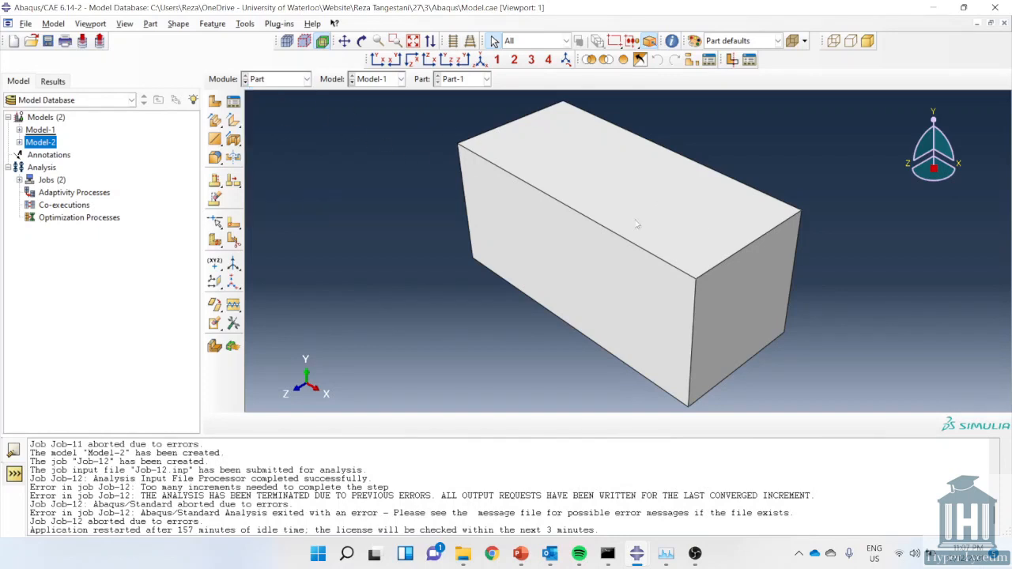
click(278, 79)
click(269, 105)
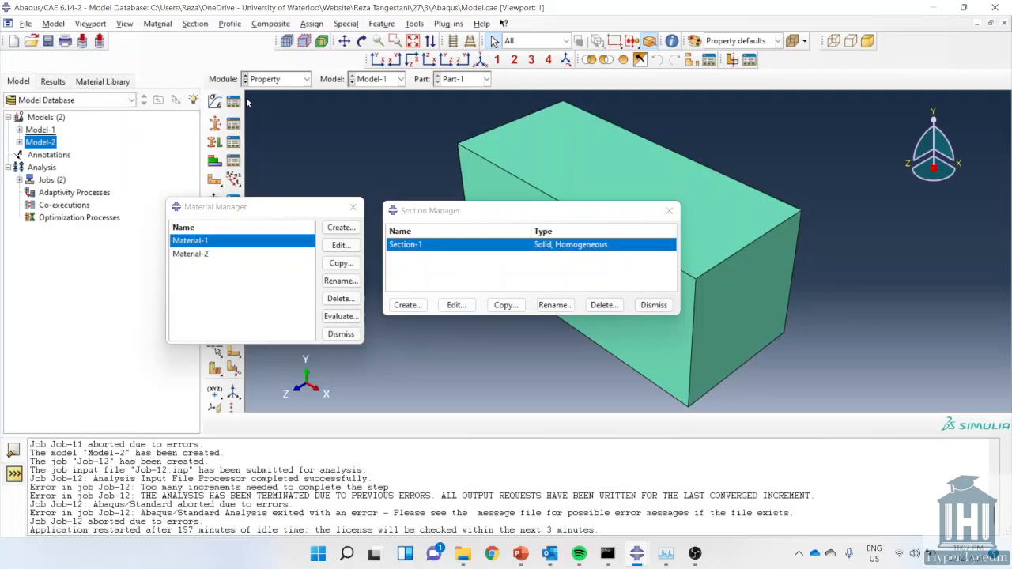
double_click(280, 241)
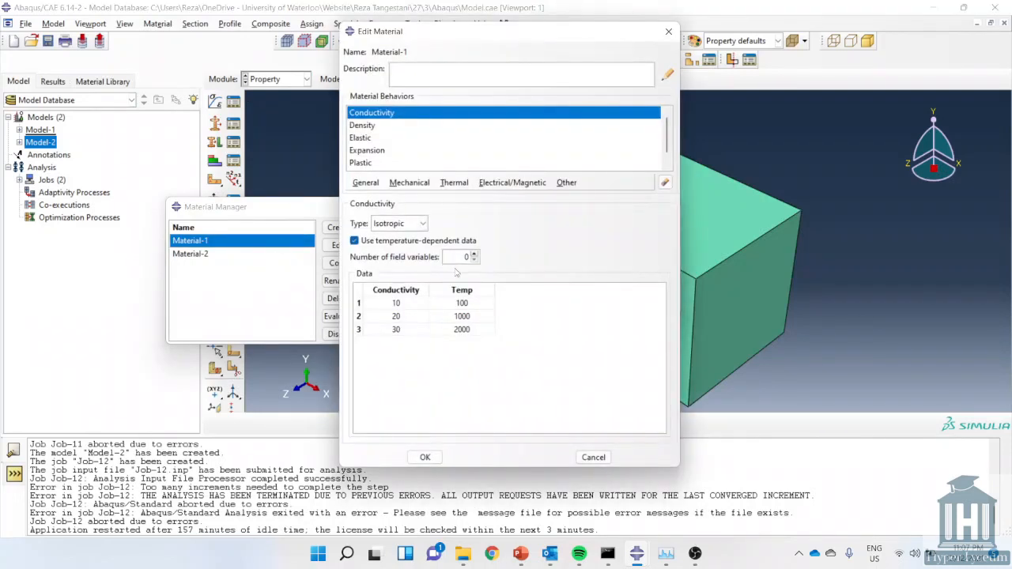
click(368, 124)
click(381, 139)
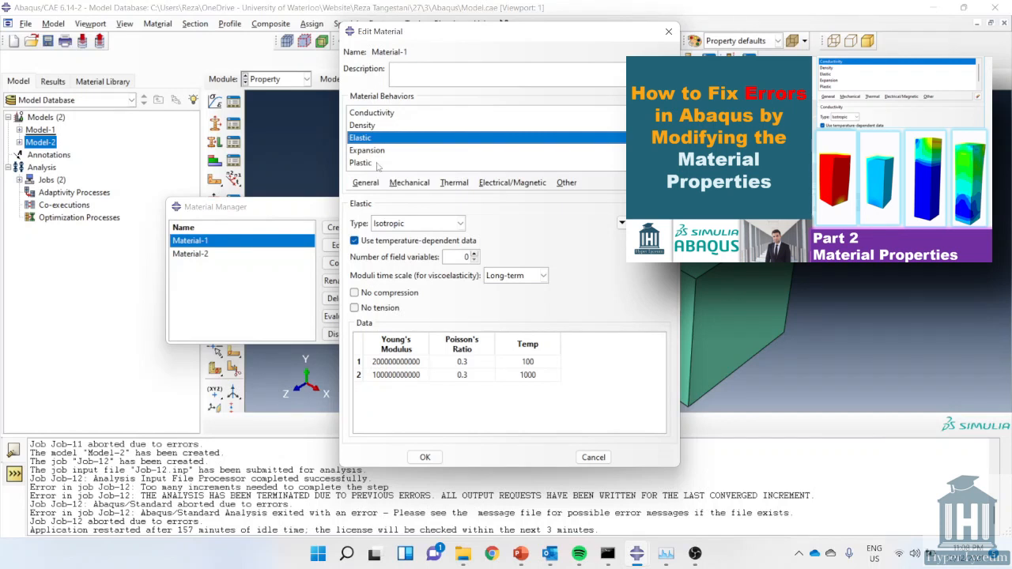
click(368, 164)
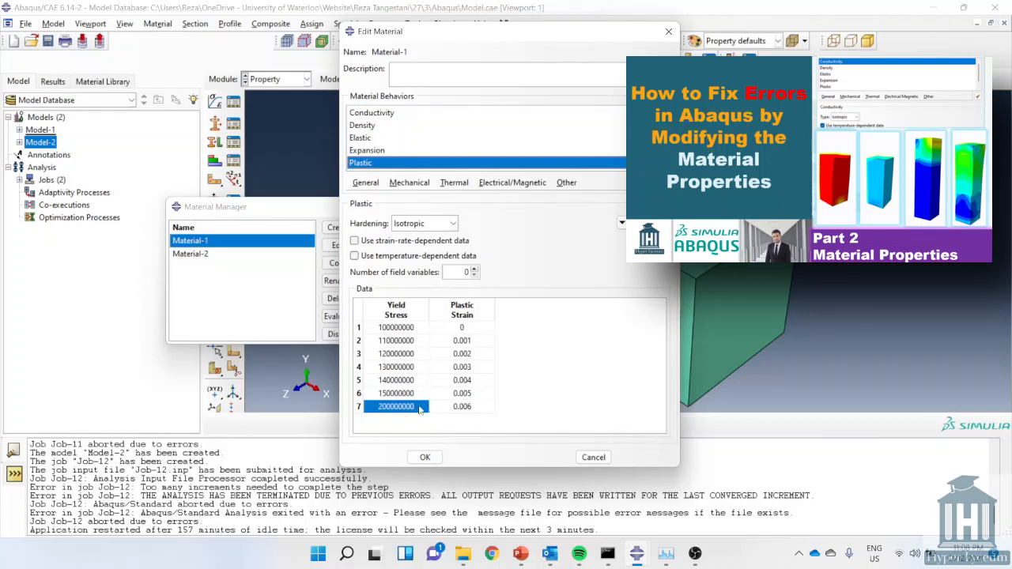
Step: Review the assembly of Model-1 and its list of analysis steps
click(285, 86)
click(286, 83)
click(283, 122)
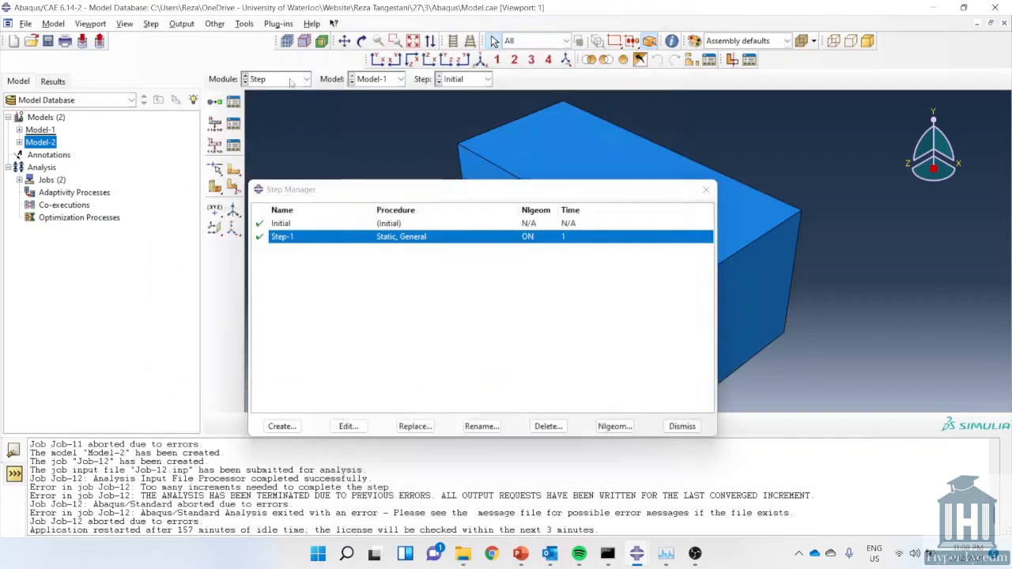
click(277, 80)
click(282, 118)
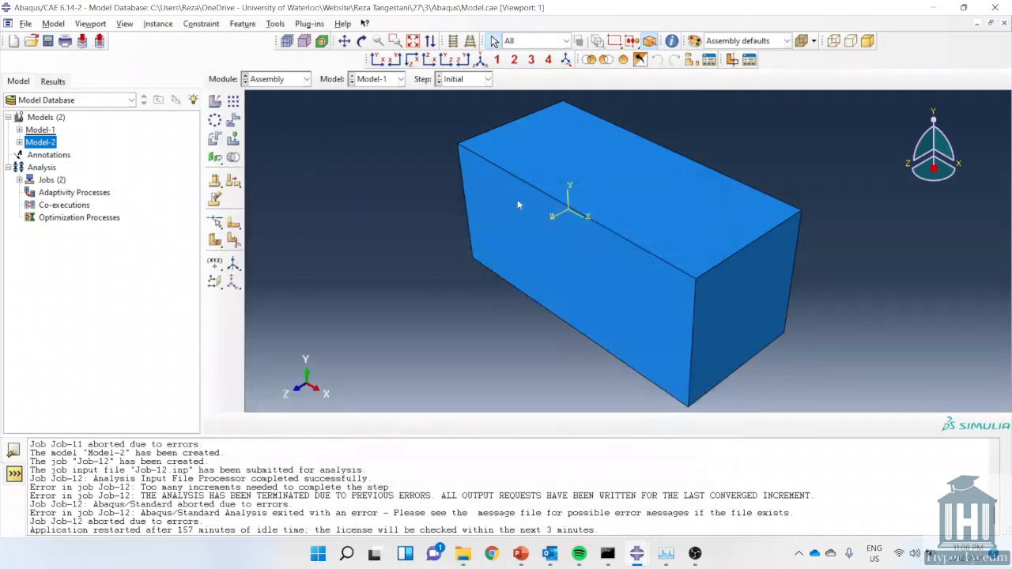
click(306, 80)
click(290, 131)
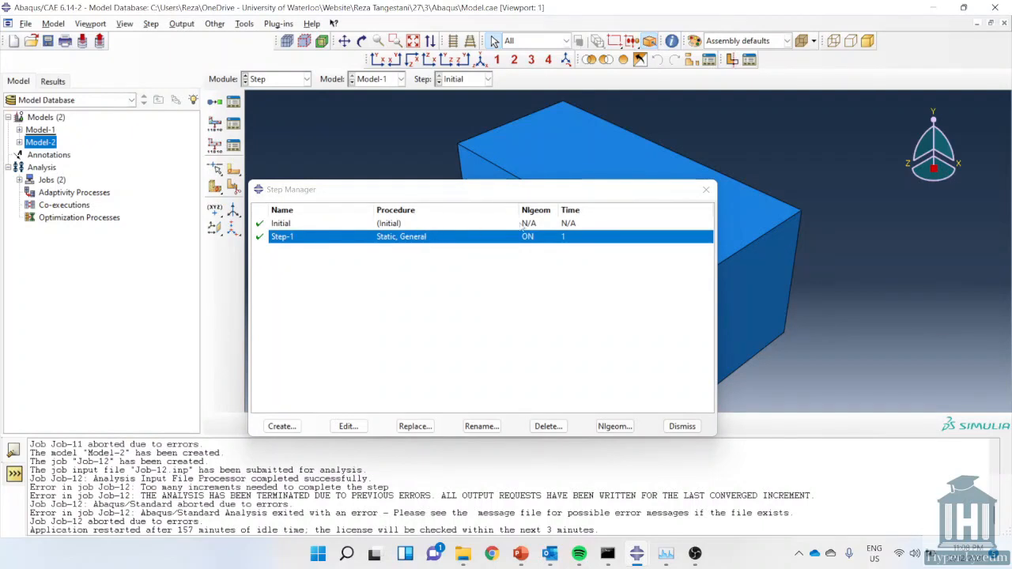
Step: Open the pressure load Load-1 of Model-1 and inspect its loaded face and settings
click(306, 80)
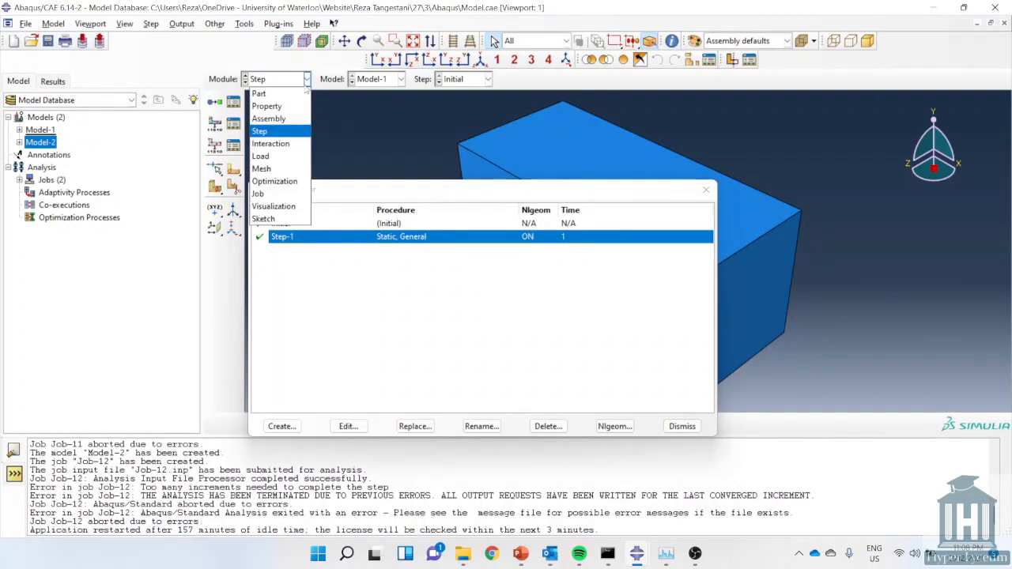
click(269, 156)
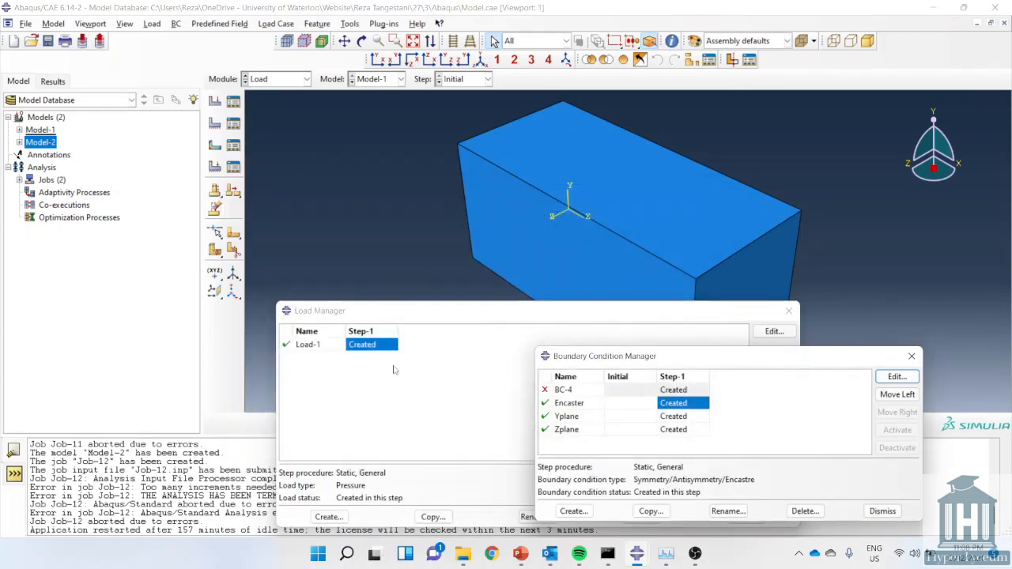
double_click(378, 345)
ctrl+alt+drag(797, 258, 258, 222)
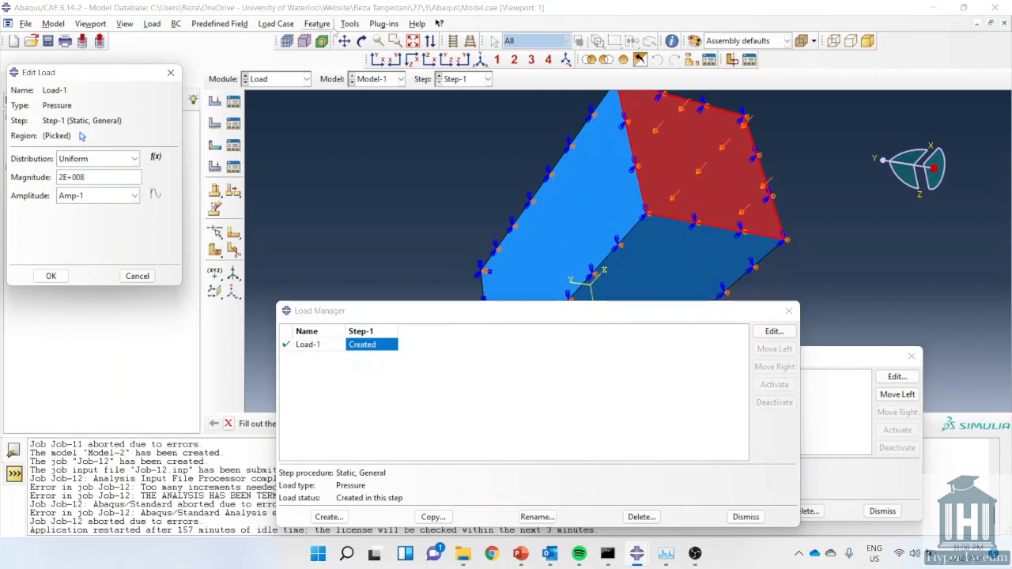
Step: Open the tabular amplitude Amp-1 and inspect its time and amplitude data
click(352, 24)
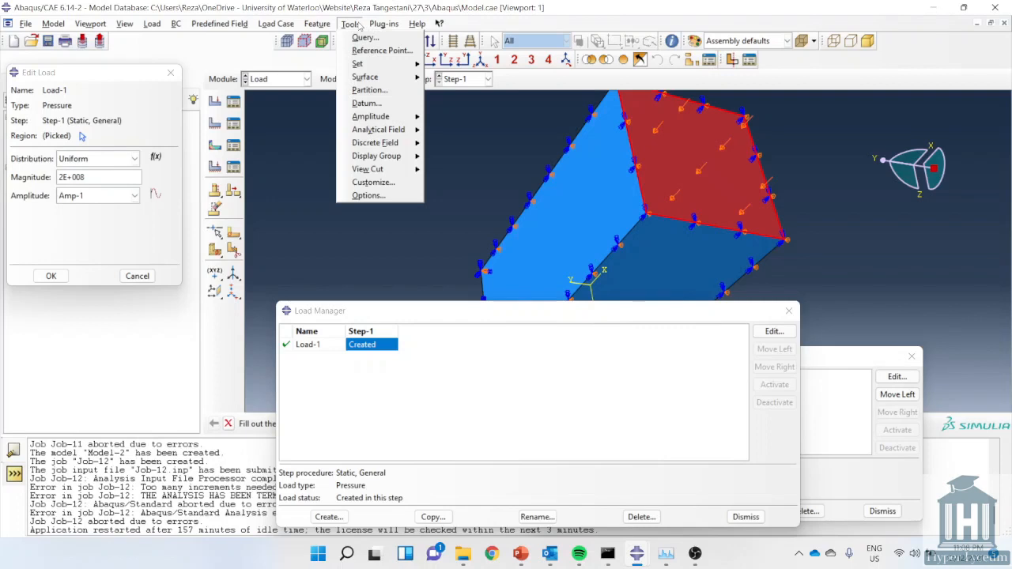
mouse_move(406, 120)
click(458, 119)
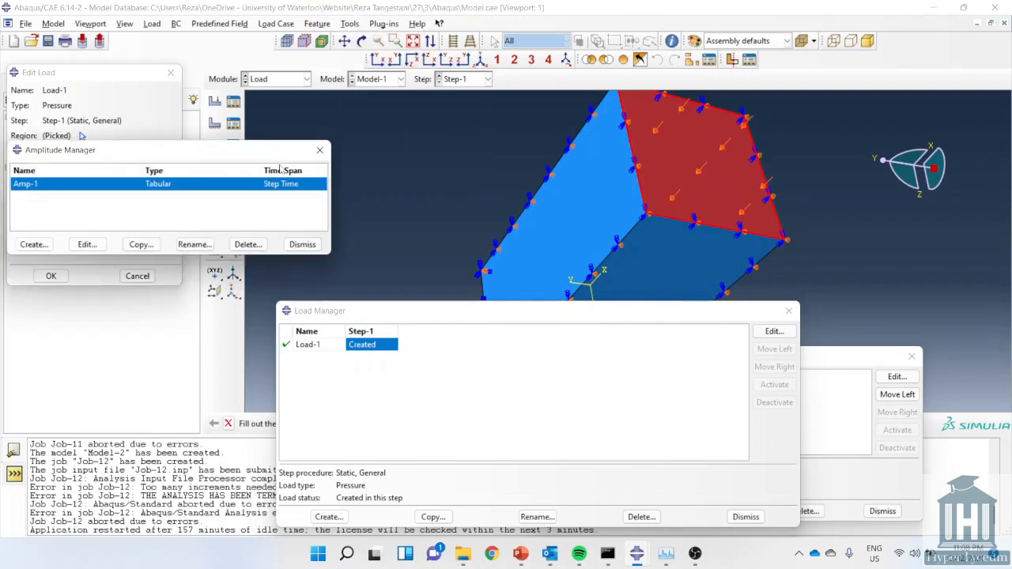
double_click(144, 189)
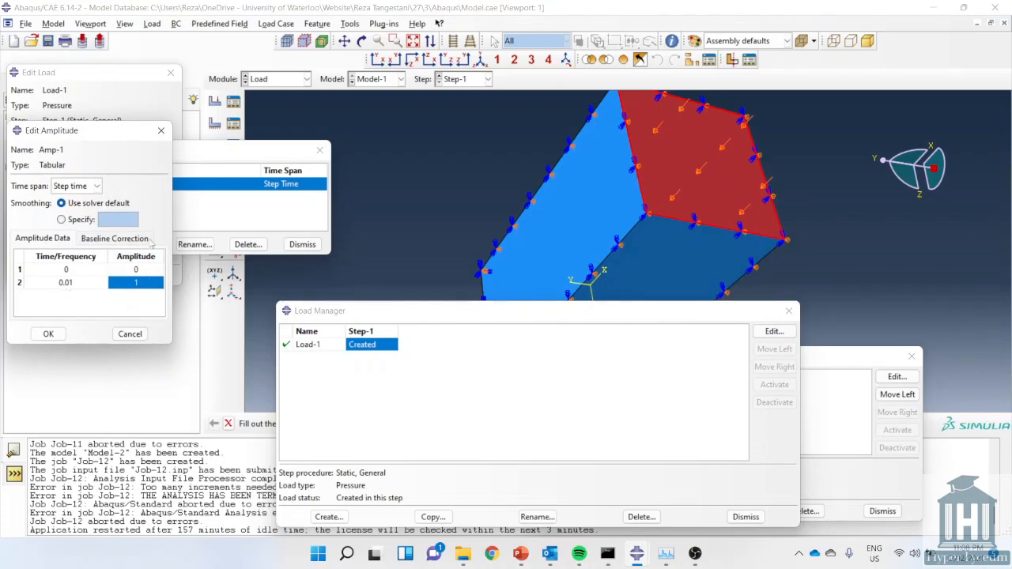
Step: Inspect the Encaster, Yplane and Zplane boundary conditions of Model-1 and the regions they constrain
click(298, 79)
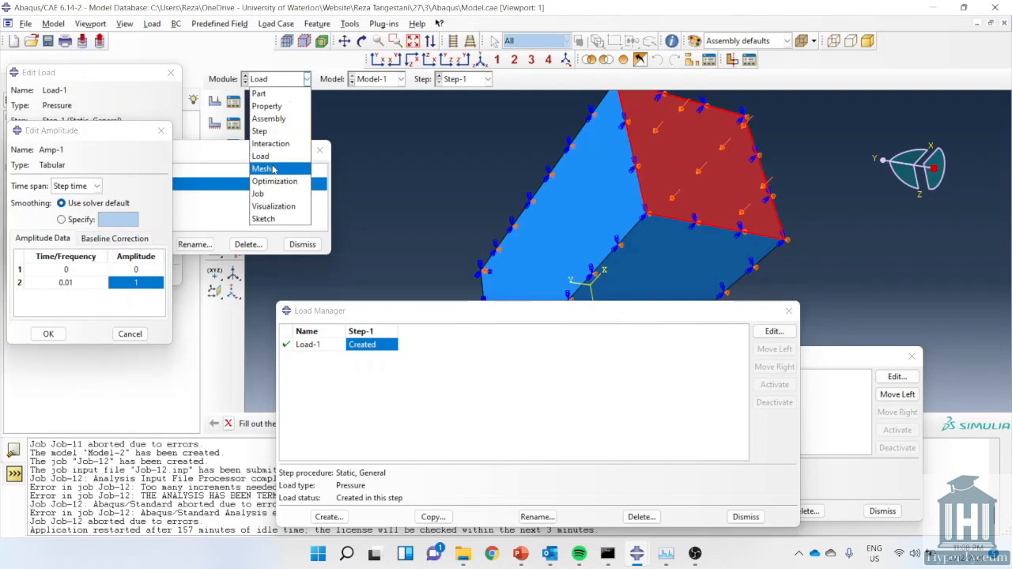
click(382, 216)
click(234, 124)
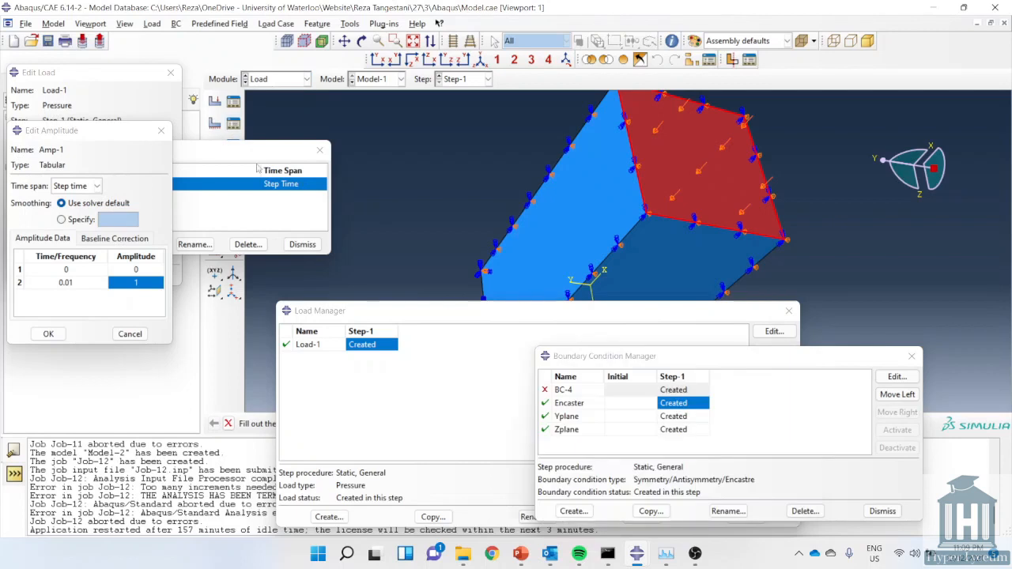
double_click(685, 405)
ctrl+alt+drag(740, 235, 699, 176)
scroll(692, 194, up, 4)
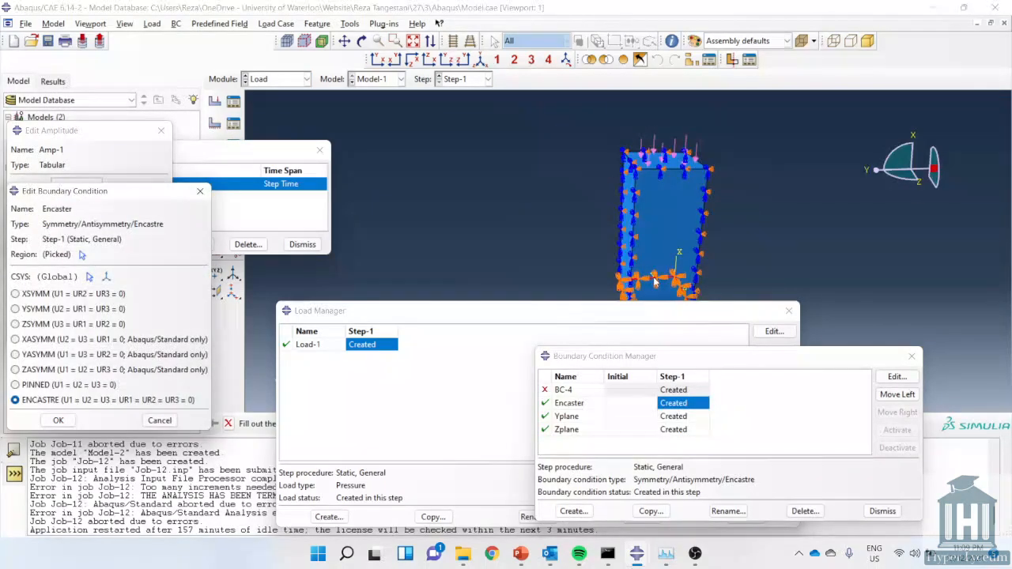
double_click(674, 416)
double_click(674, 429)
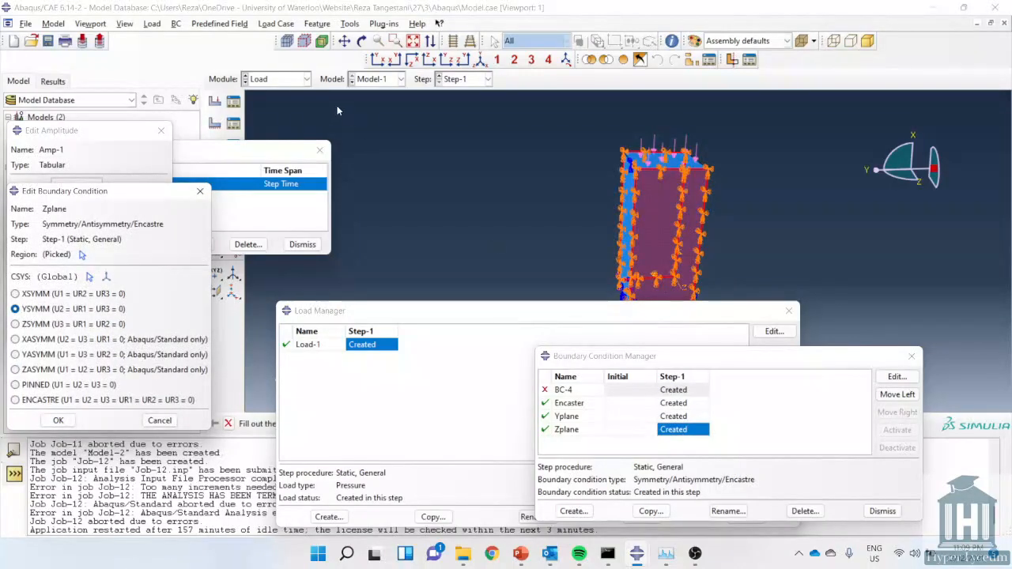
Step: View the mesh of Part-1 and check its element type, closing the settings without changes
click(282, 79)
click(268, 168)
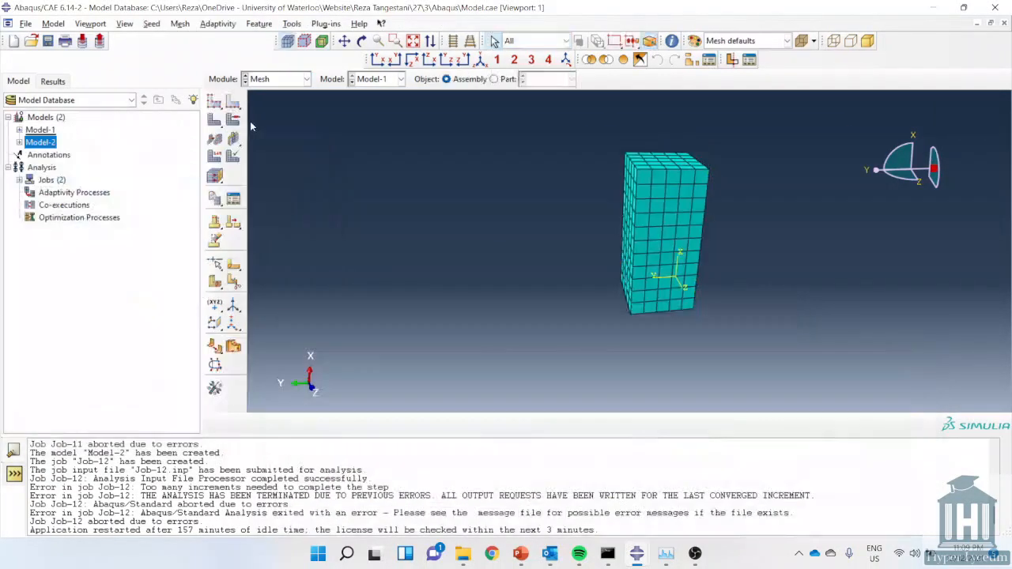
click(494, 79)
click(215, 156)
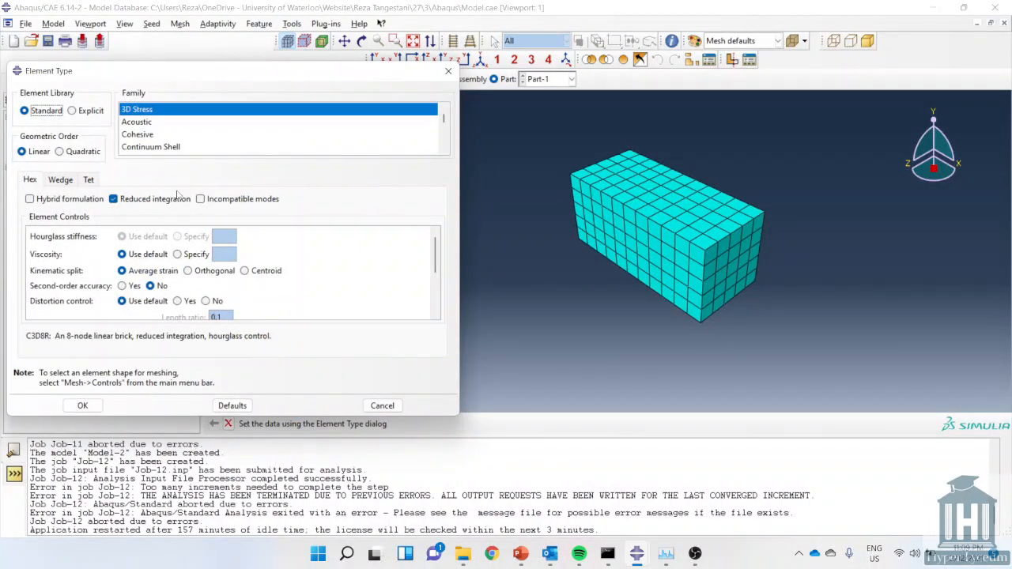
click(448, 70)
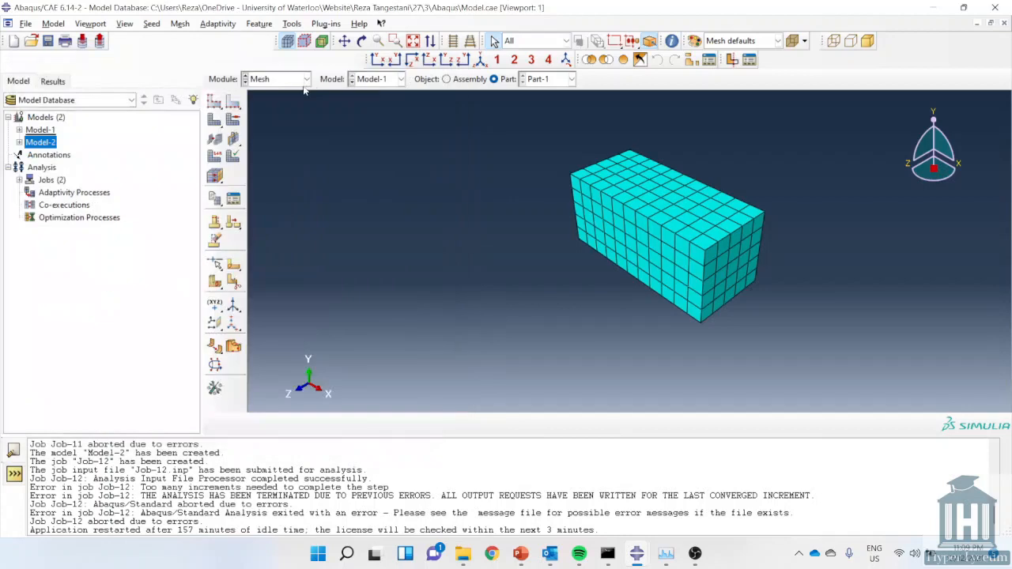
Step: Open the monitor of the aborted Job-11 and examine its errors and increment attempts in an enlarged increment table
click(292, 83)
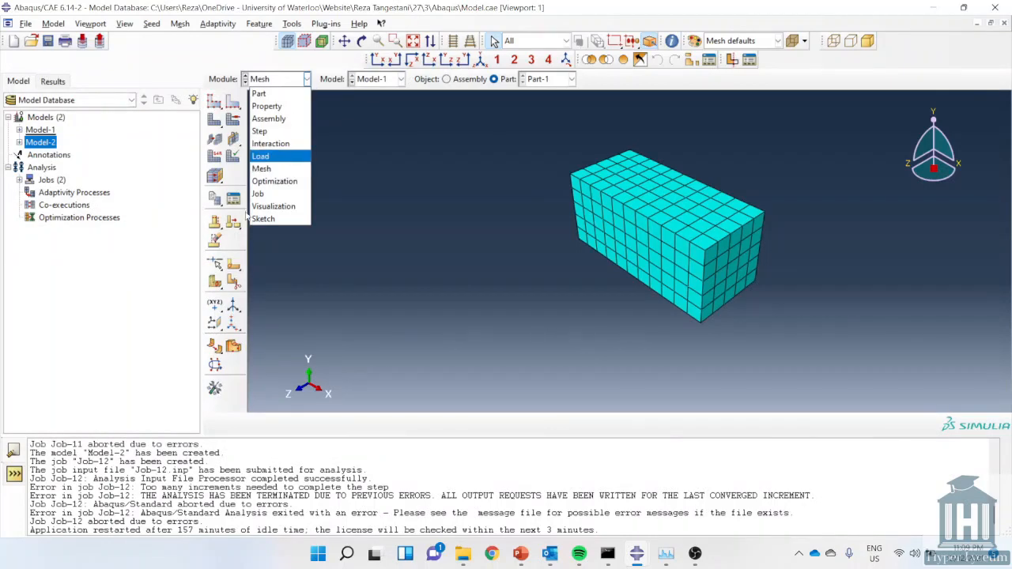
click(265, 193)
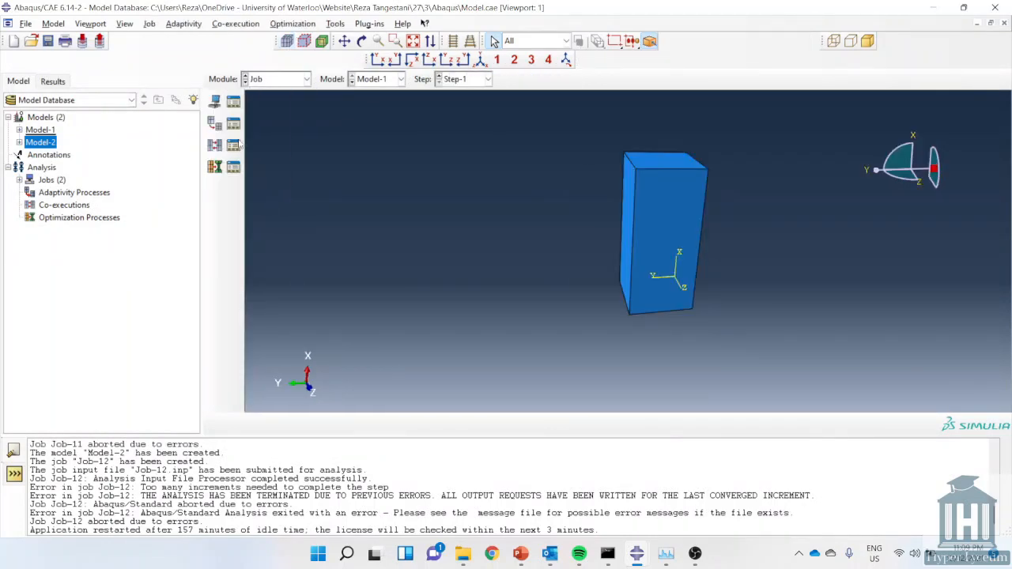
click(233, 103)
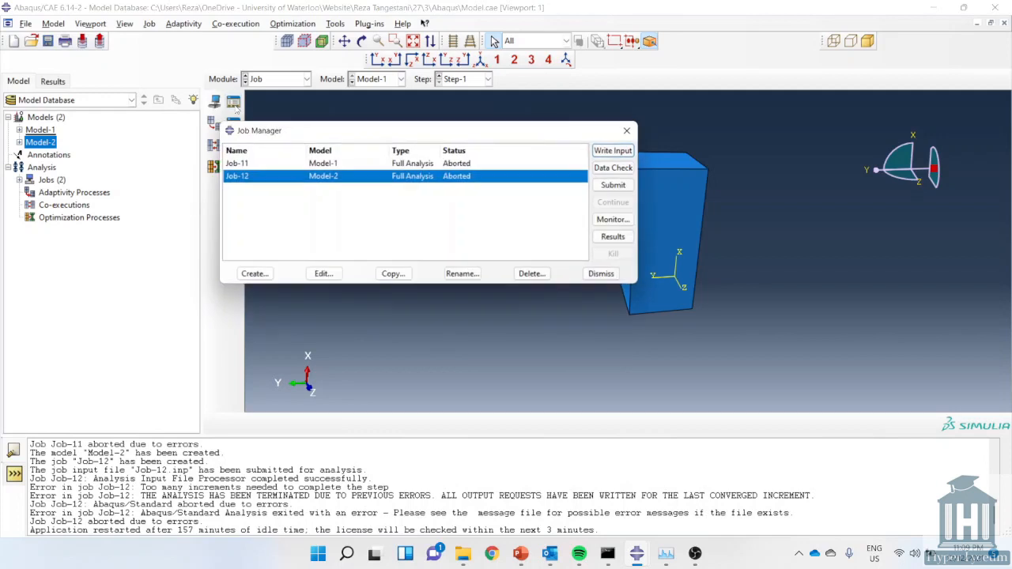
click(408, 163)
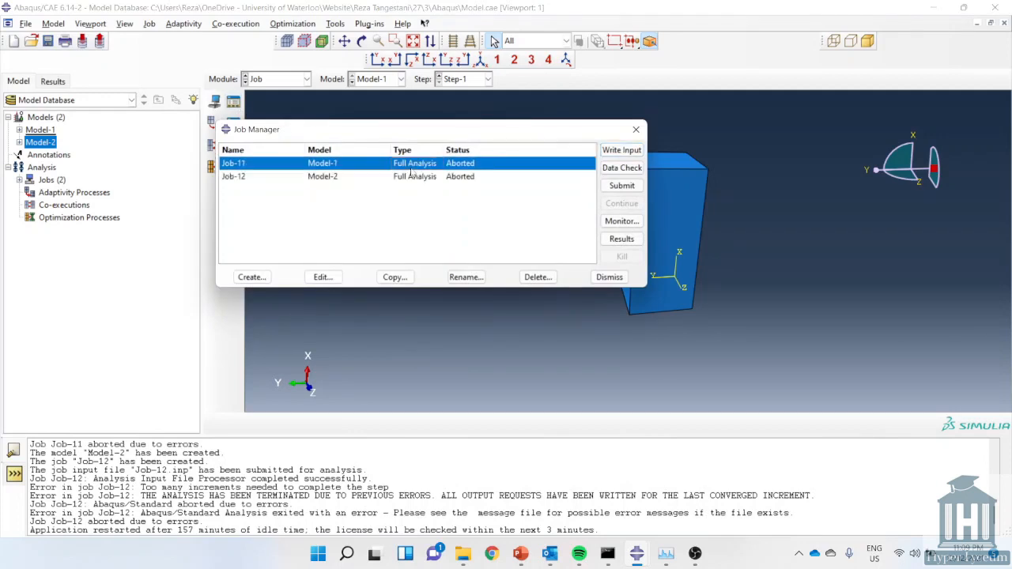
click(622, 222)
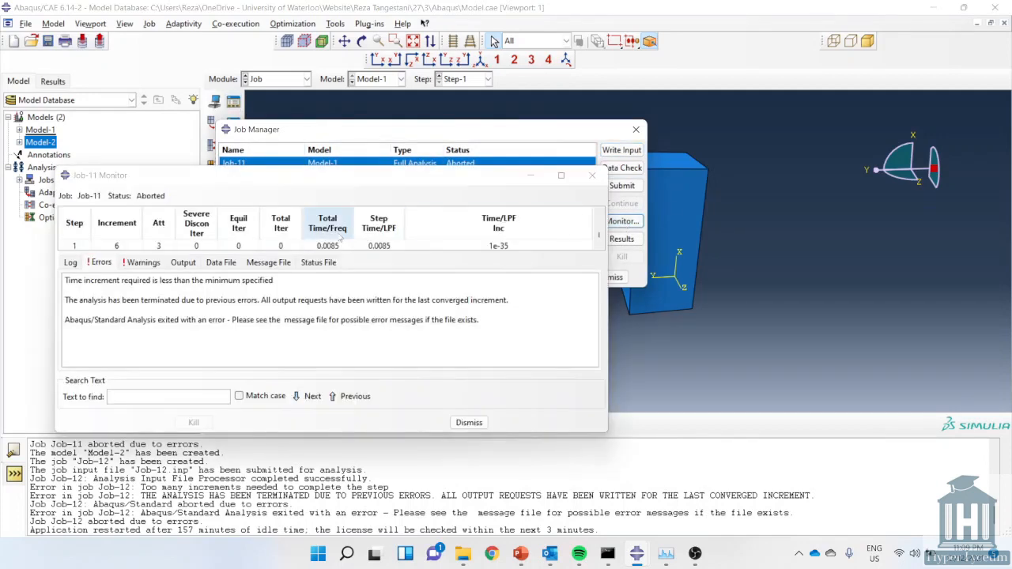
click(525, 249)
drag(525, 252, 538, 332)
scroll(250, 298, up, 3)
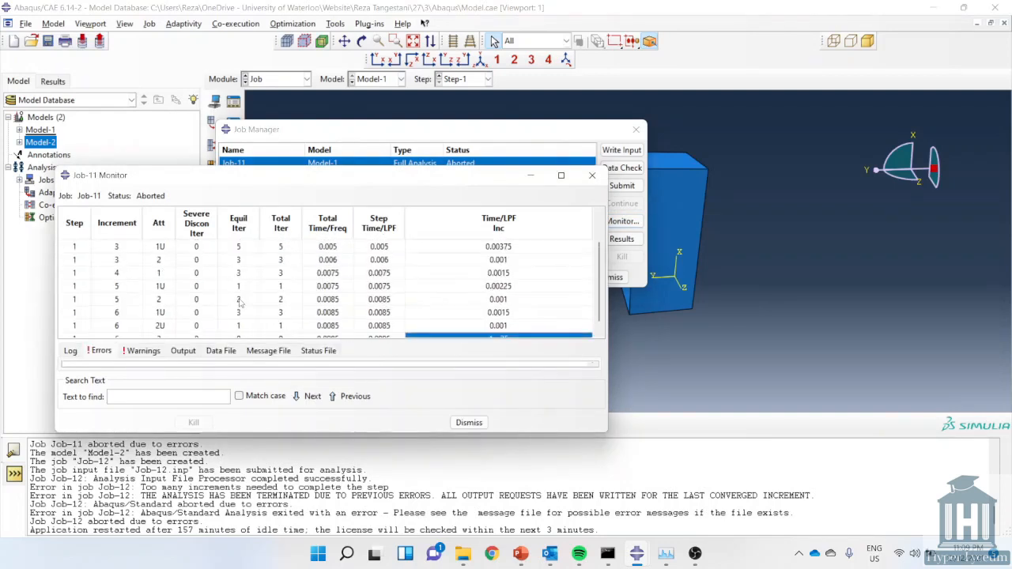
scroll(270, 299, down, 1)
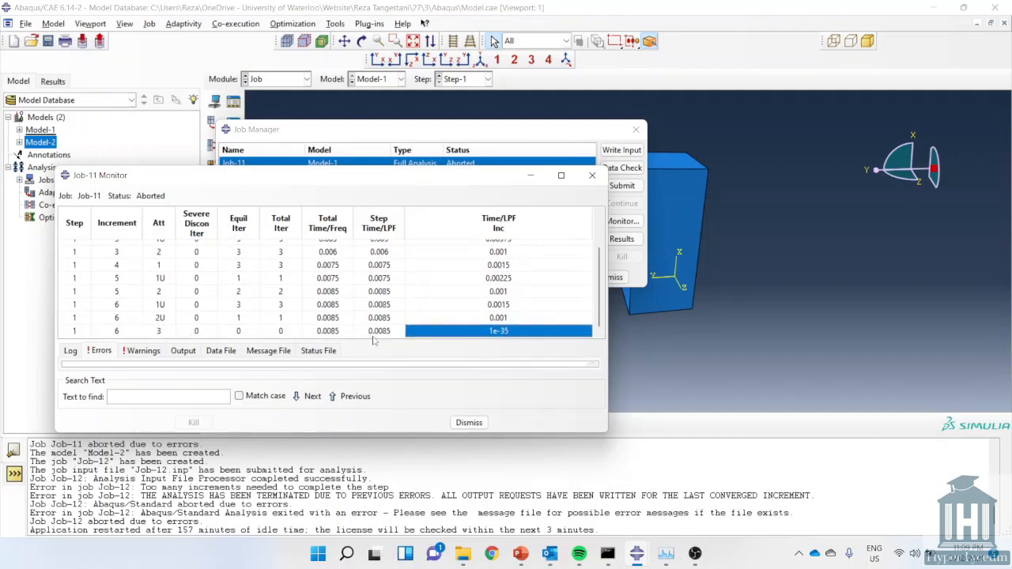
Step: Reread the Job-11 errors and set a much smaller minimum increment size for the static step Step-1 of Model-1
drag(374, 340, 372, 272)
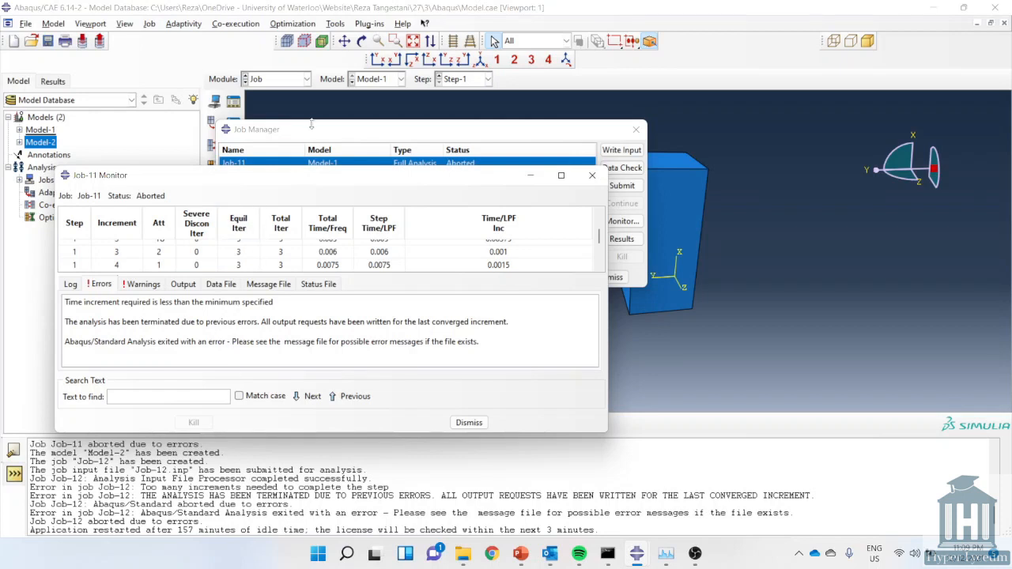
click(303, 79)
click(261, 129)
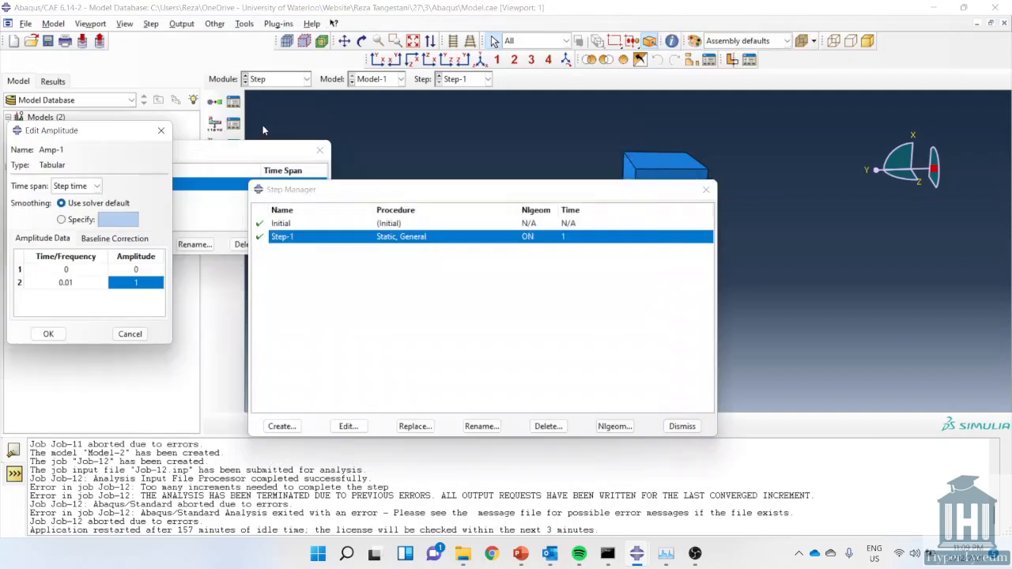
double_click(422, 236)
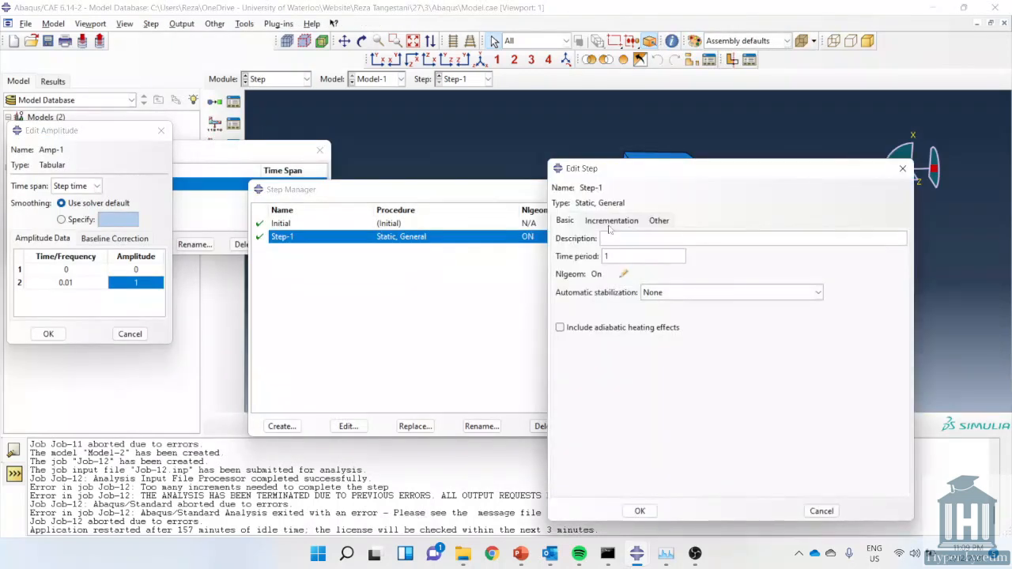
click(617, 223)
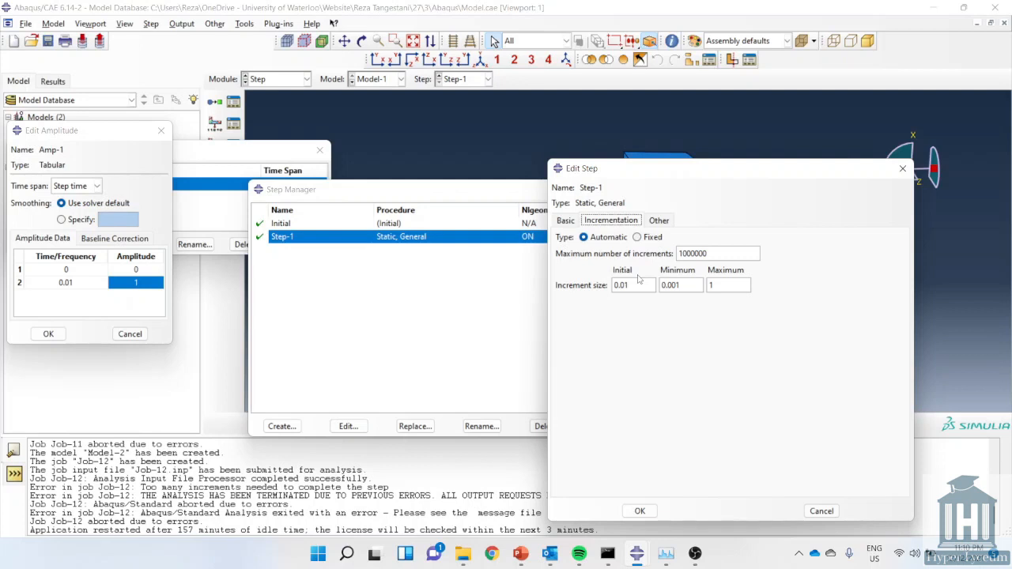
click(675, 284)
text(000000)
click(654, 510)
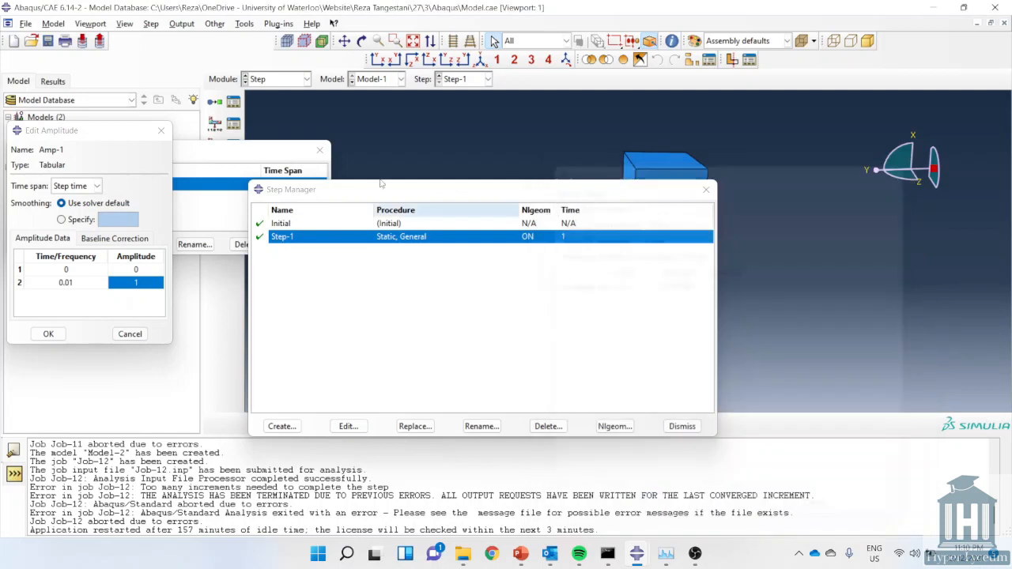
Step: Resubmit Job-11 for analysis, overwriting its existing job files
click(281, 80)
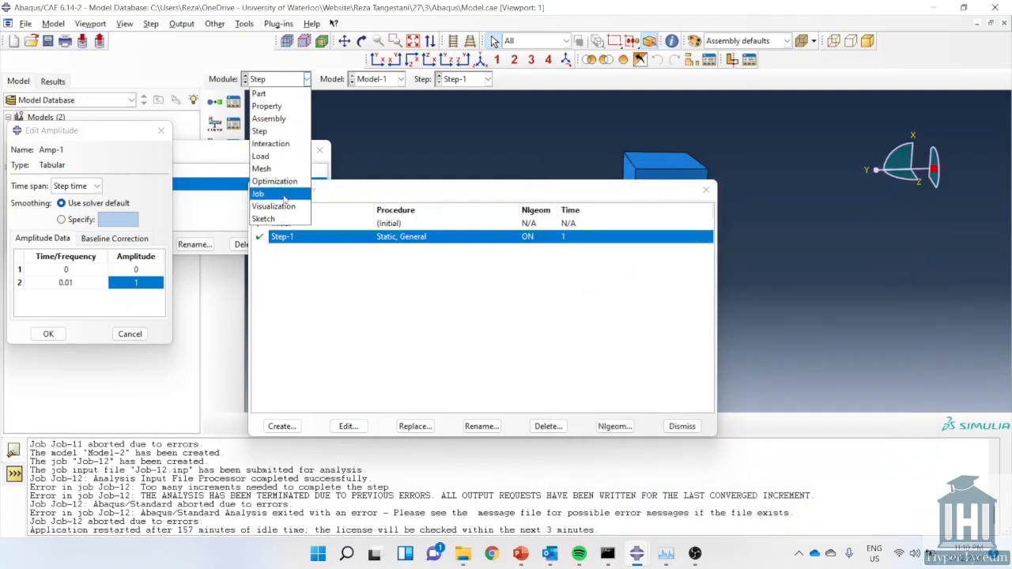
click(259, 194)
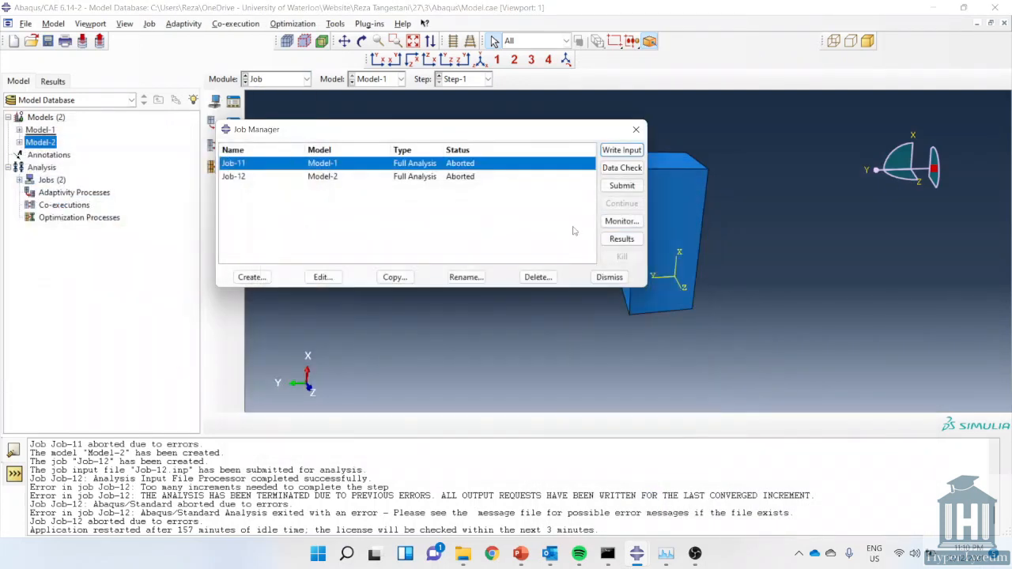
click(623, 187)
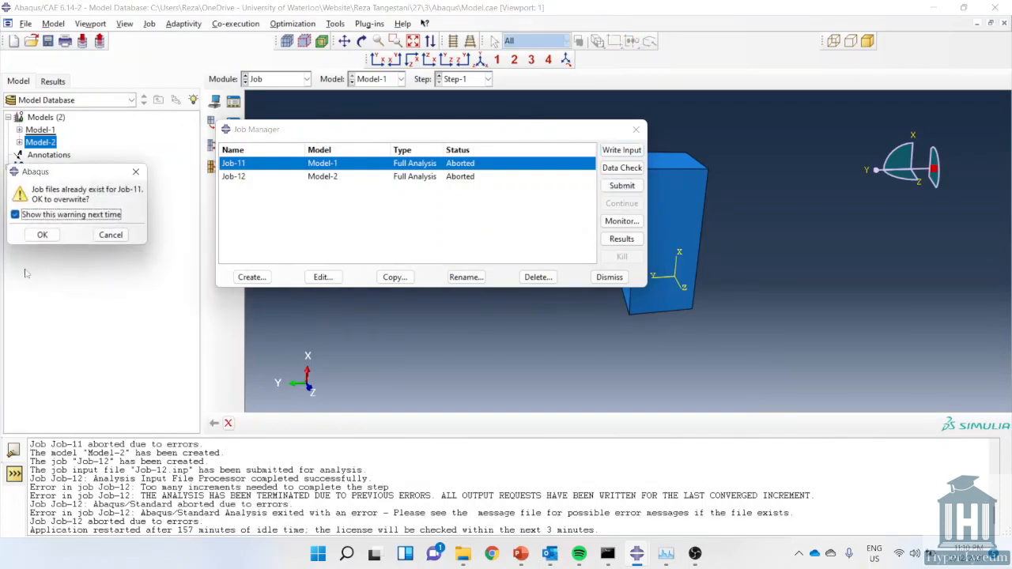
click(44, 236)
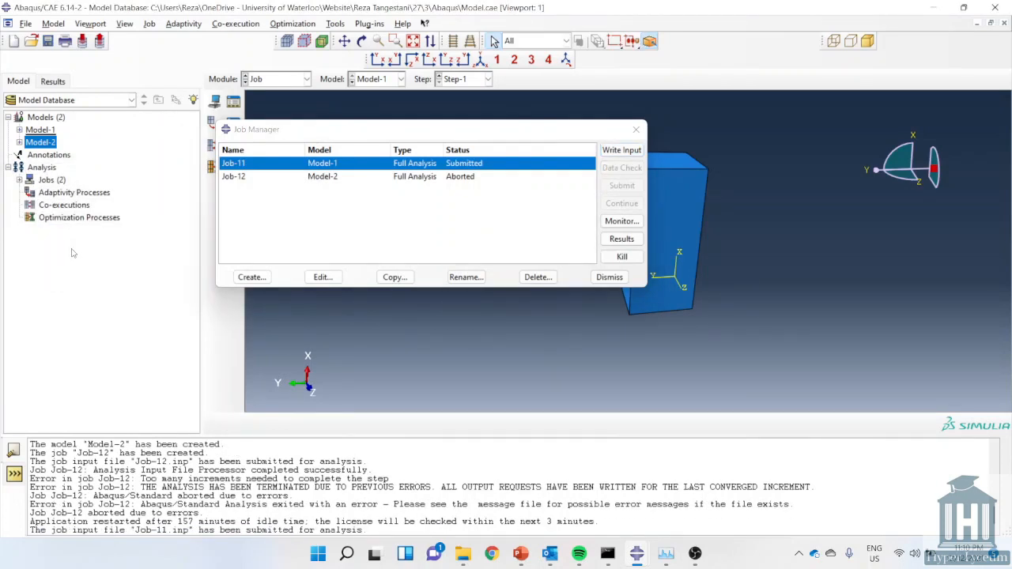
Step: Monitor Job-11 and review its increments from start to finish in an enlarged increment table
click(607, 226)
drag(395, 277, 118, 341)
scroll(158, 300, up, 8)
scroll(181, 293, down, 8)
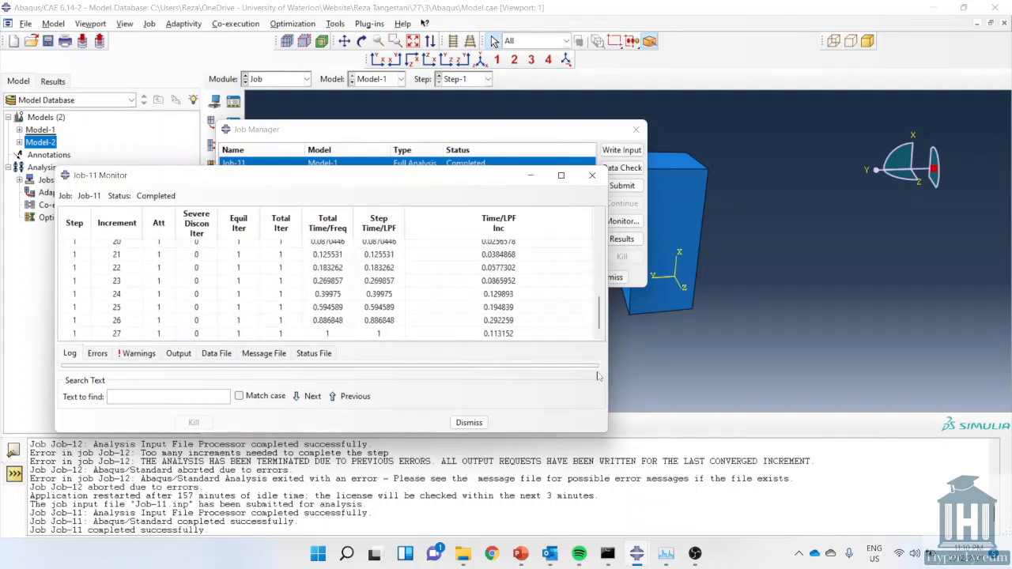
click(469, 423)
Step: Open the Job-11 results, plot Mises stress contours on the deformed block and animate them over the step time
click(628, 247)
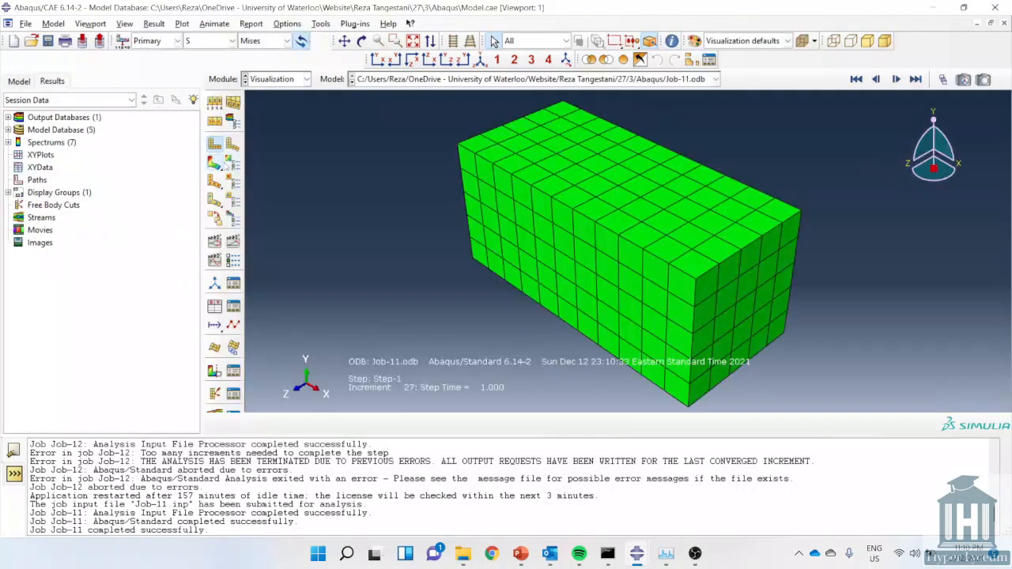
click(217, 162)
ctrl+alt+drag(647, 250, 682, 223)
click(234, 243)
ctrl+alt+drag(652, 265, 704, 270)
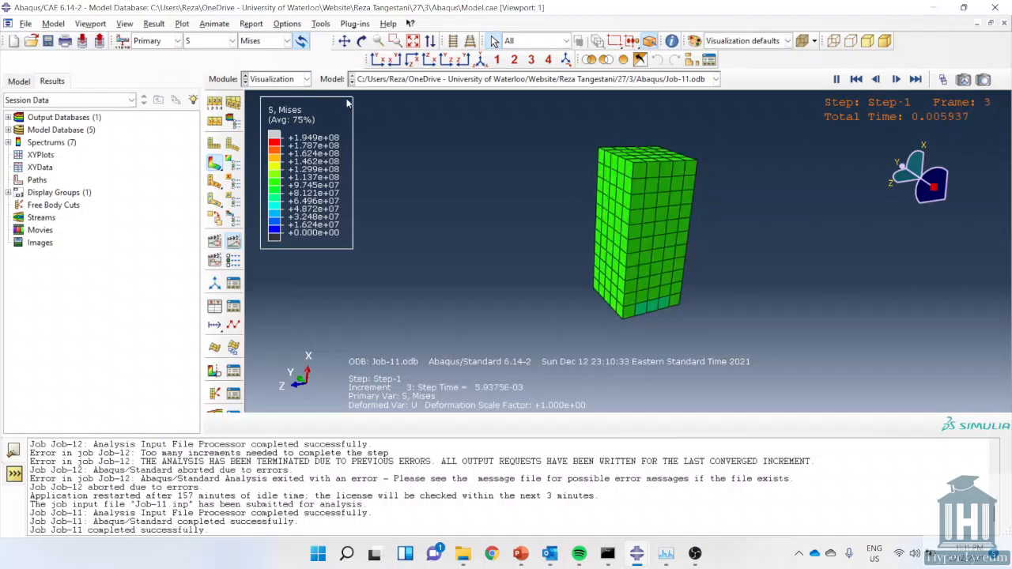
Step: Compare the Job-11 Mises stress at frame 10 and at the last frame, 27
click(943, 79)
drag(349, 357, 330, 366)
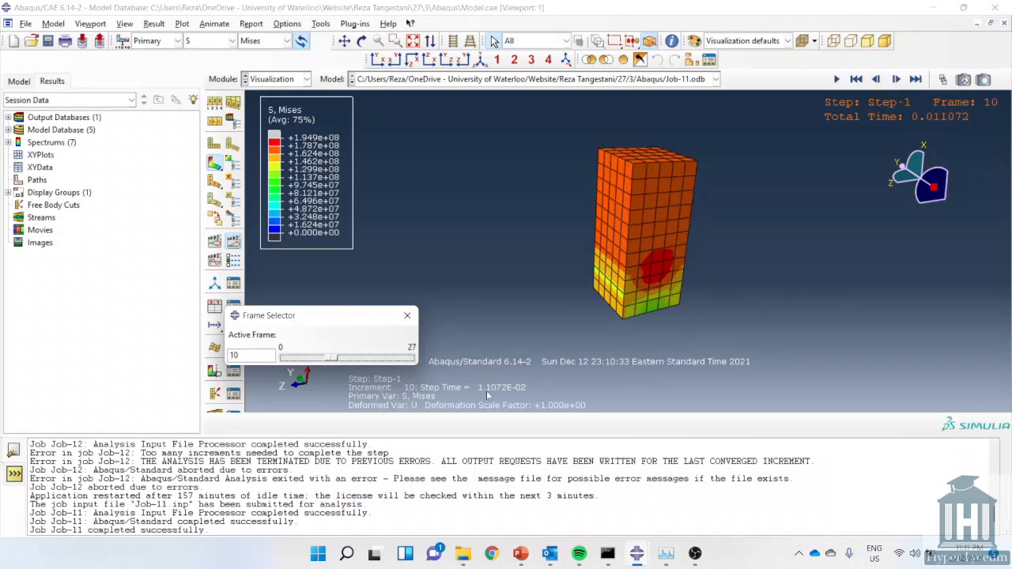
drag(335, 364, 409, 378)
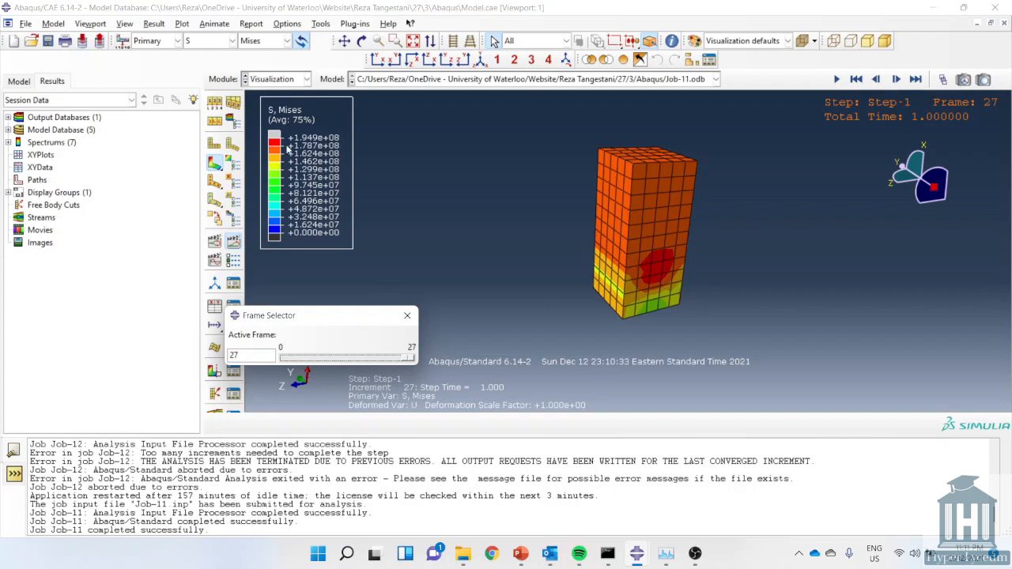
Step: Return to the loads of Model-1 and recheck the time and amplitude data of Amp-1
click(304, 80)
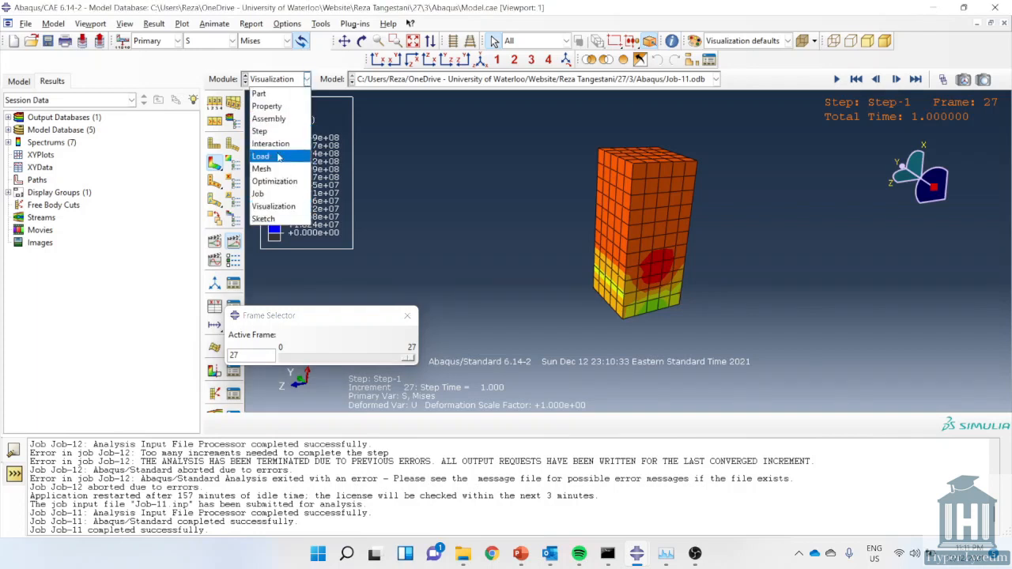
click(262, 156)
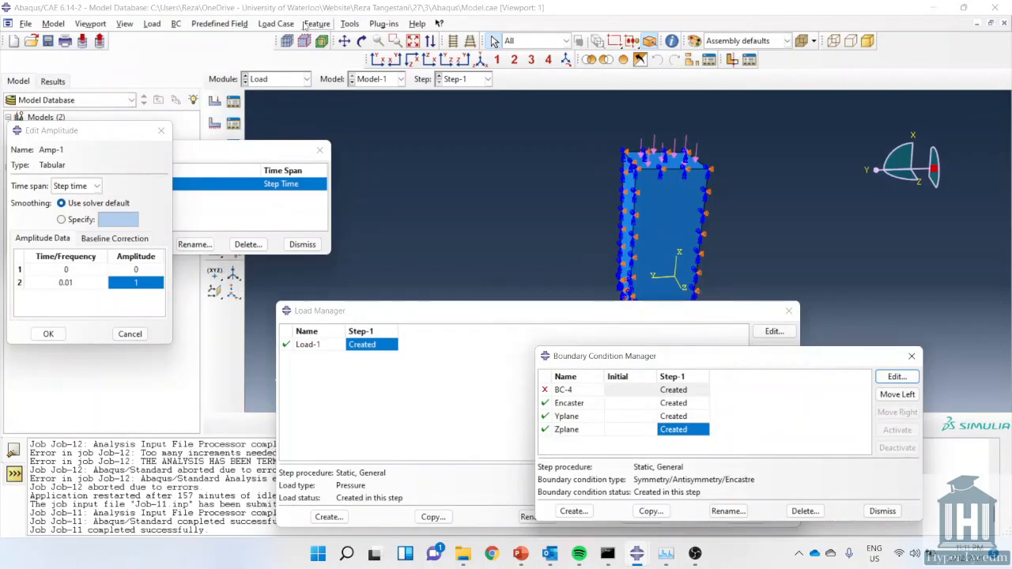
click(350, 23)
mouse_move(396, 116)
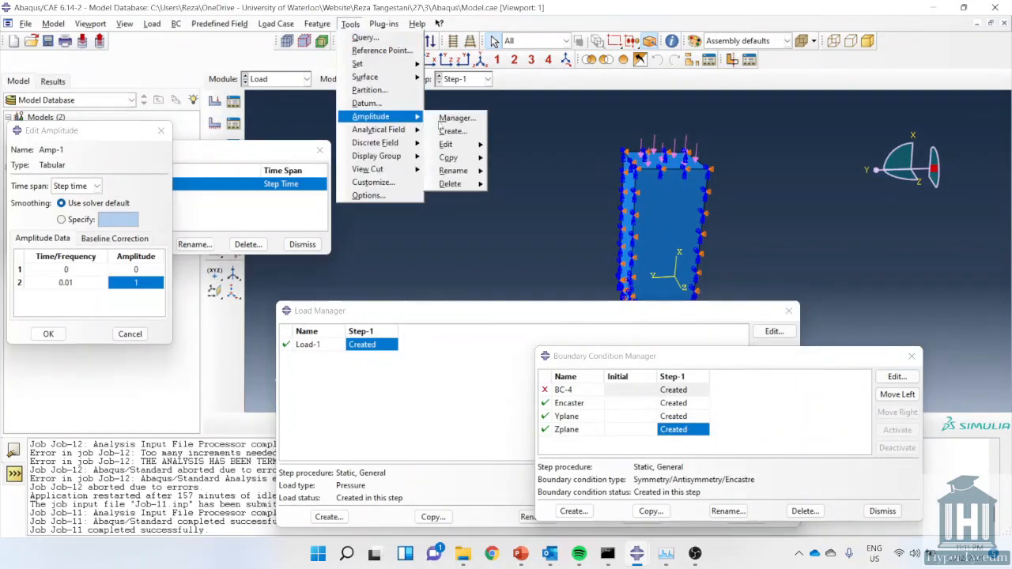
click(450, 116)
double_click(178, 186)
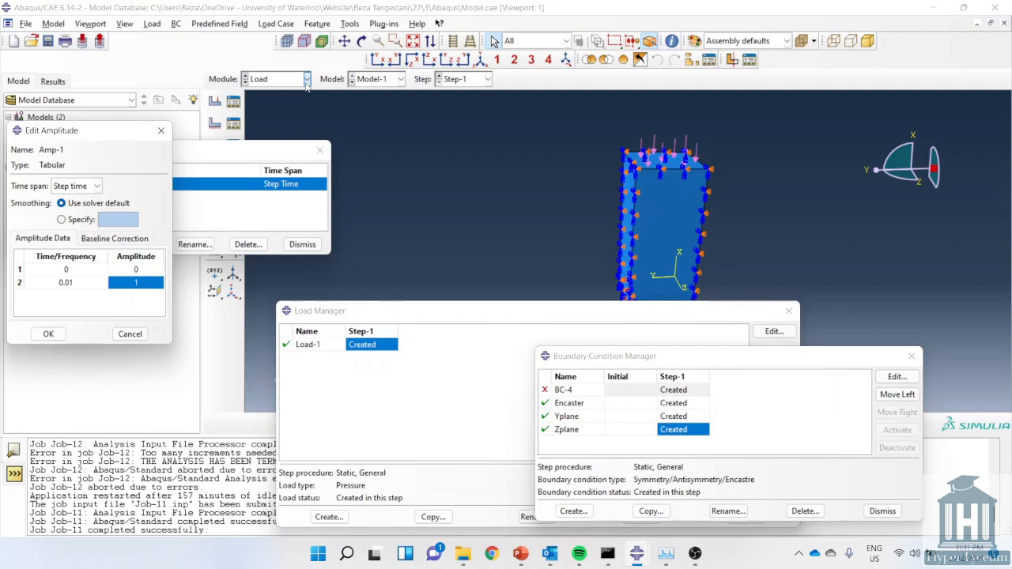
Step: Switch to Model-2 and read the error messages of its aborted Job-12 in the job monitor
click(372, 79)
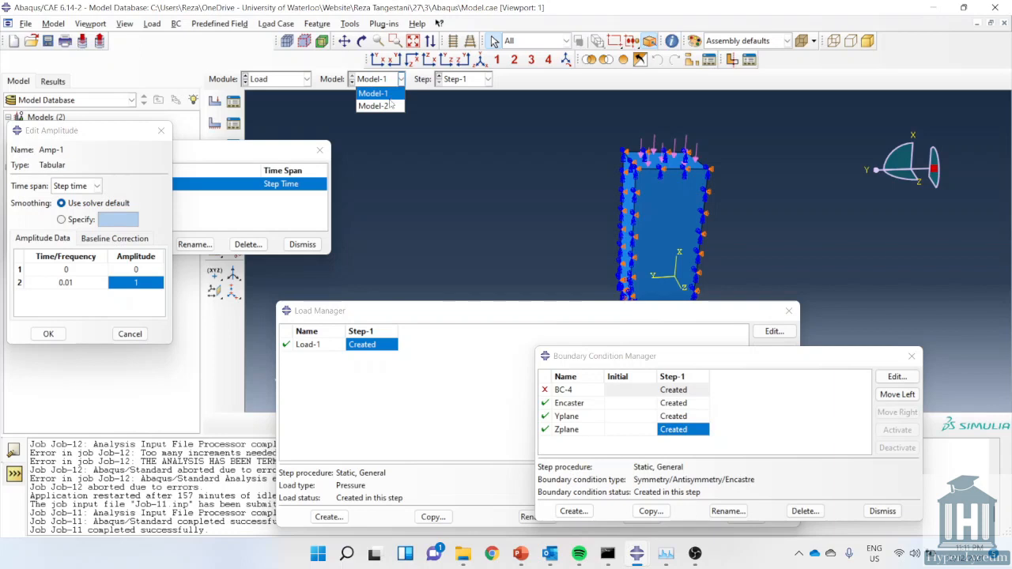
click(388, 106)
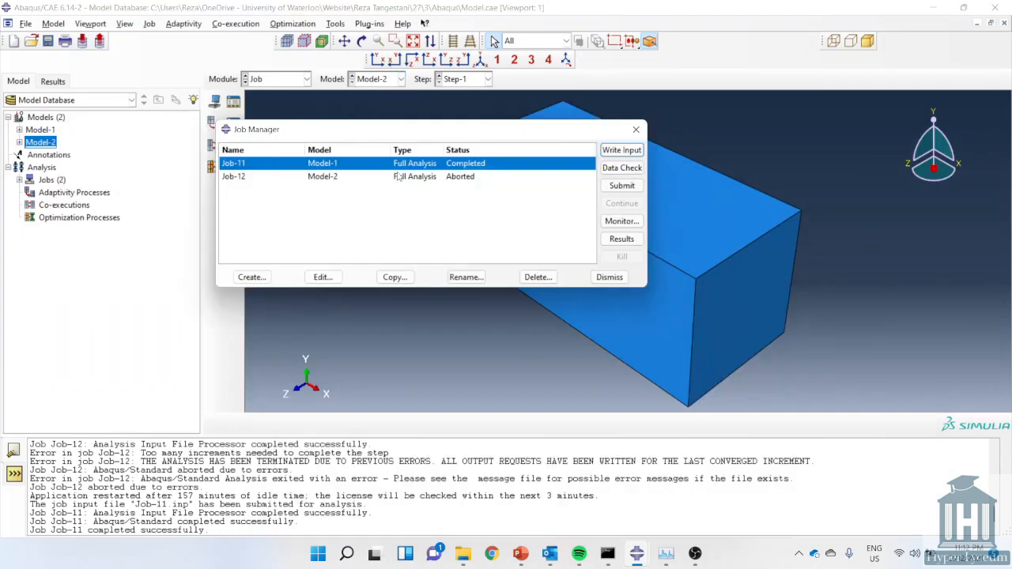
click(401, 176)
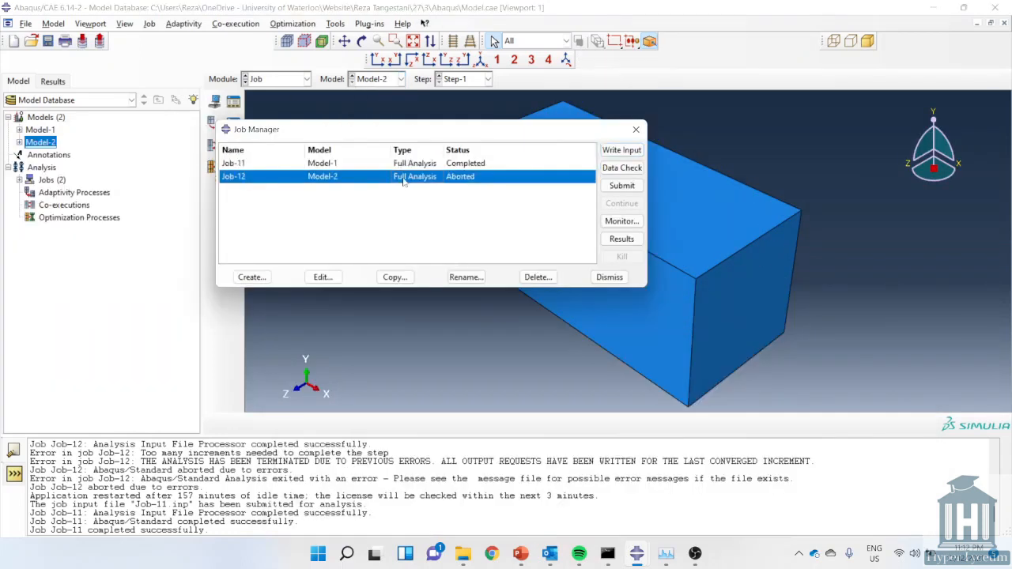
click(621, 222)
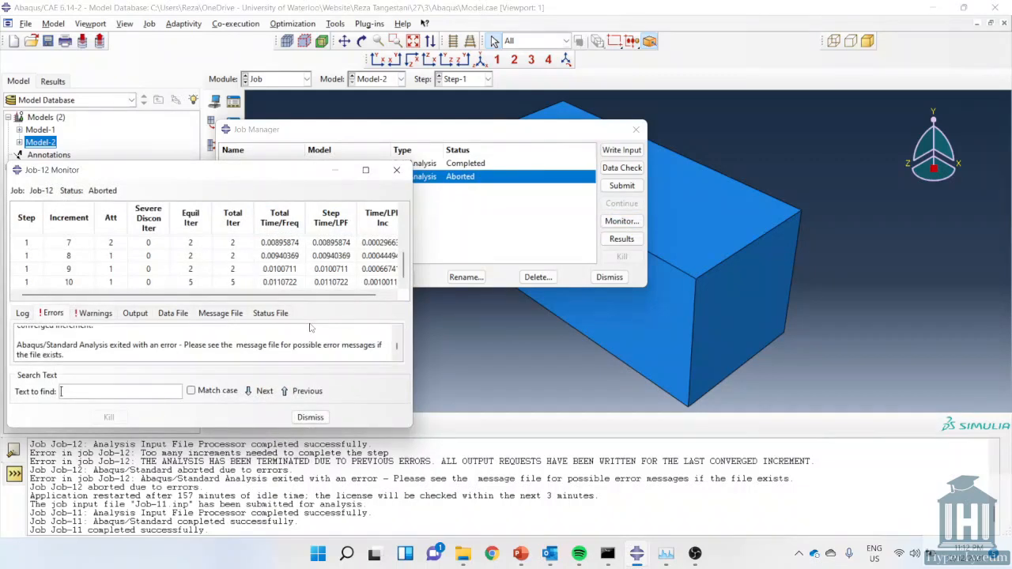
drag(312, 303, 320, 251)
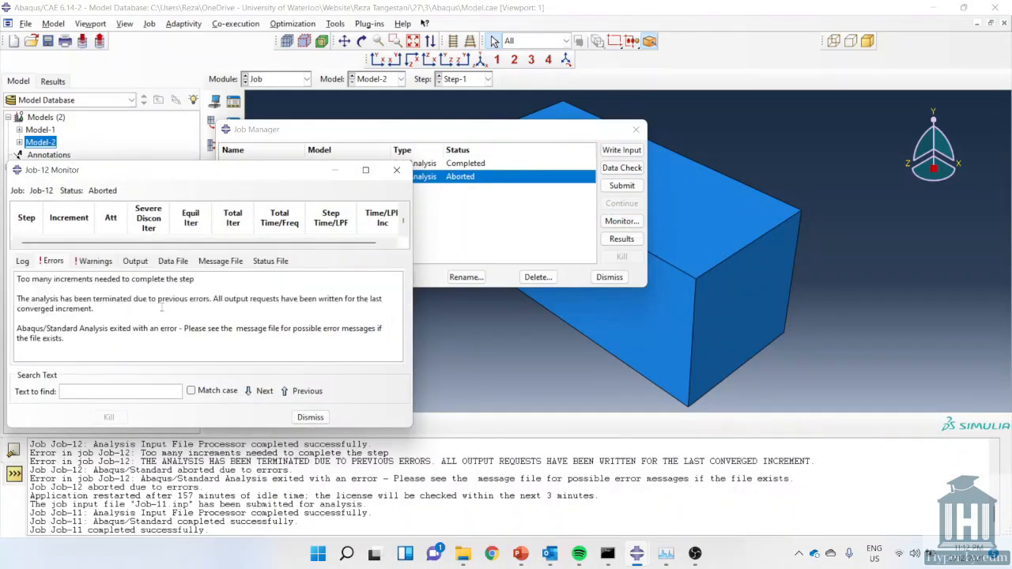
drag(26, 279, 199, 295)
click(100, 295)
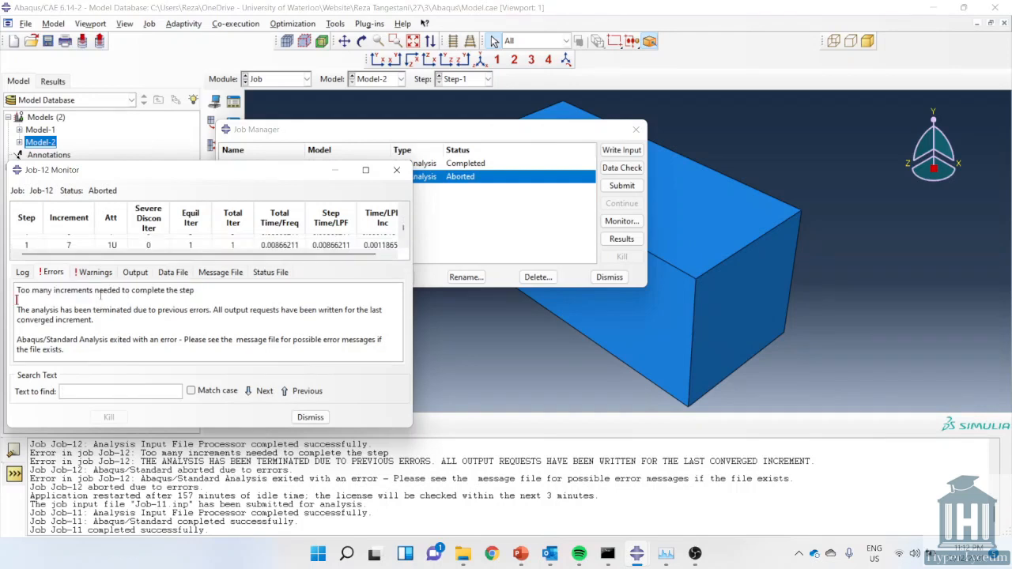
drag(18, 293, 197, 292)
Step: Enlarge the increment table of Job-12 and examine its increments and attempts from first to last
drag(301, 269, 301, 335)
scroll(133, 261, up, 5)
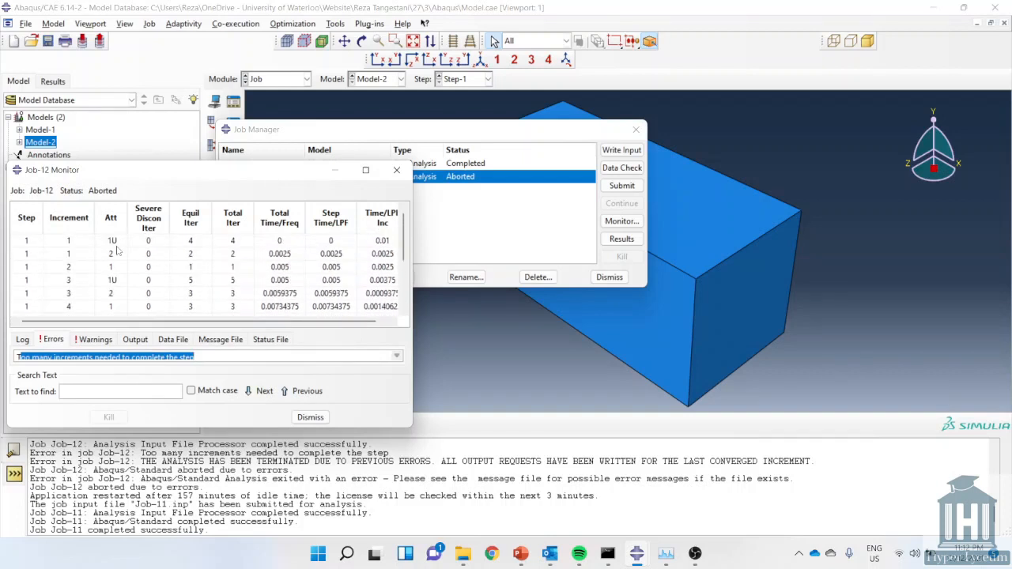
scroll(113, 265, down, 4)
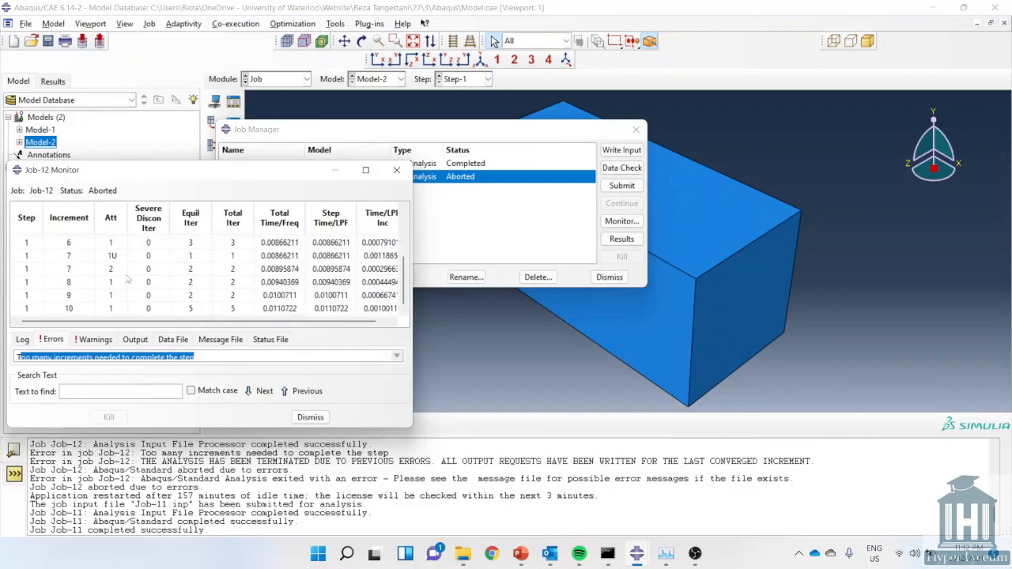
Step: Greatly increase the maximum number of increments for the static step Step-1 of Model-2
click(307, 80)
click(286, 131)
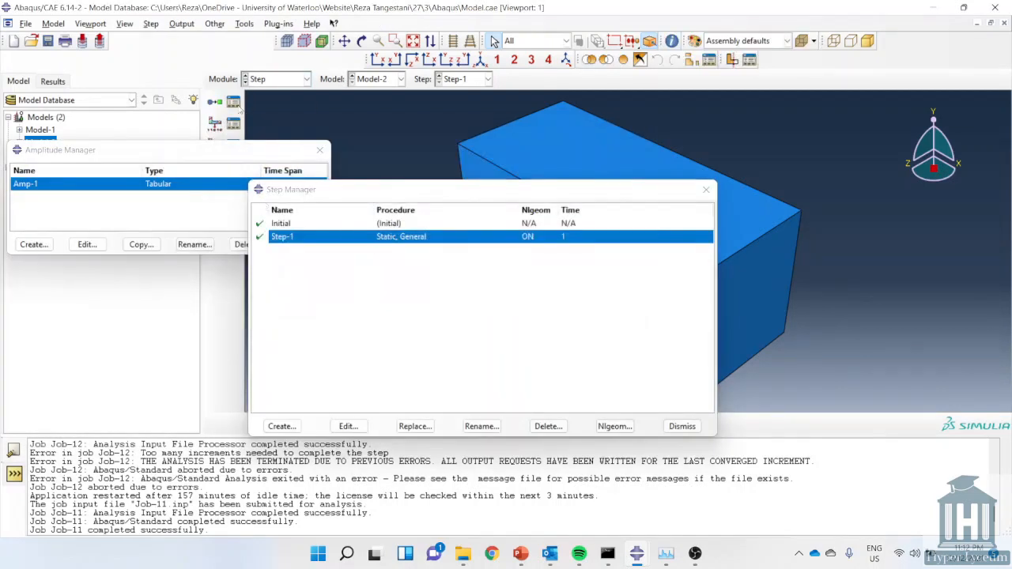
double_click(480, 239)
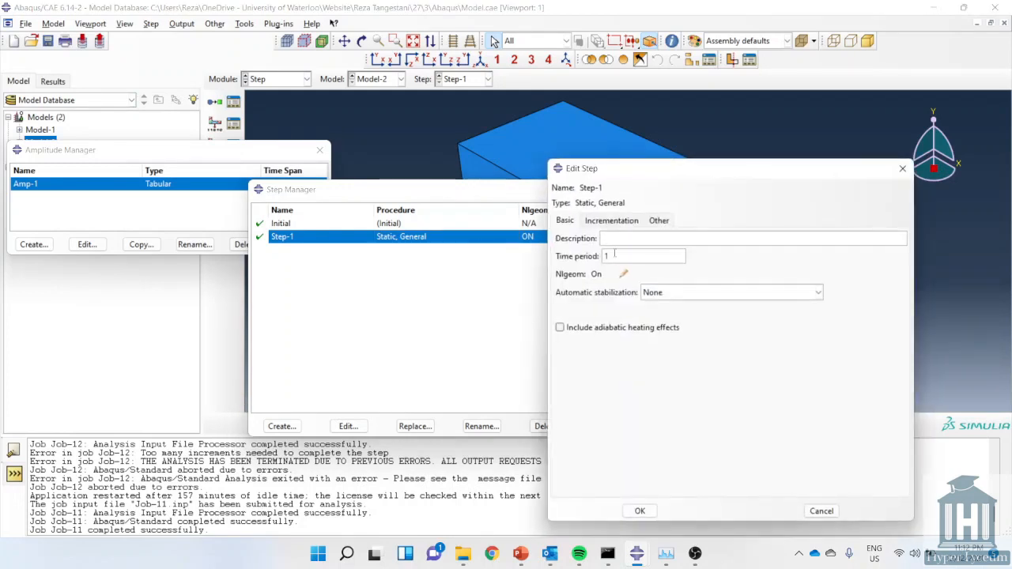
click(625, 224)
click(704, 254)
text(00000)
click(639, 511)
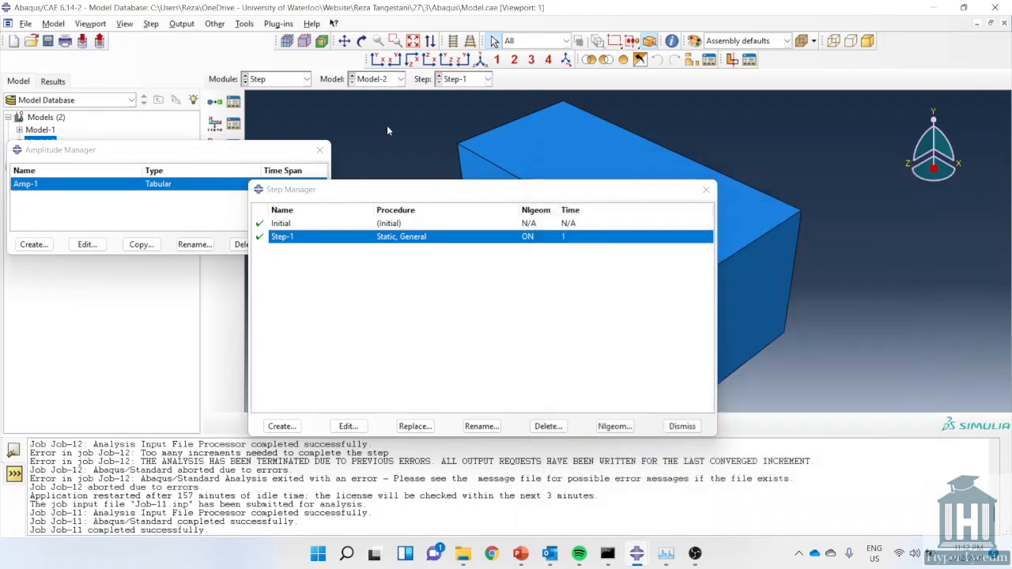
Step: Resubmit Job-12, overwriting its existing job files, and check its increments in the job monitor
click(266, 80)
click(258, 193)
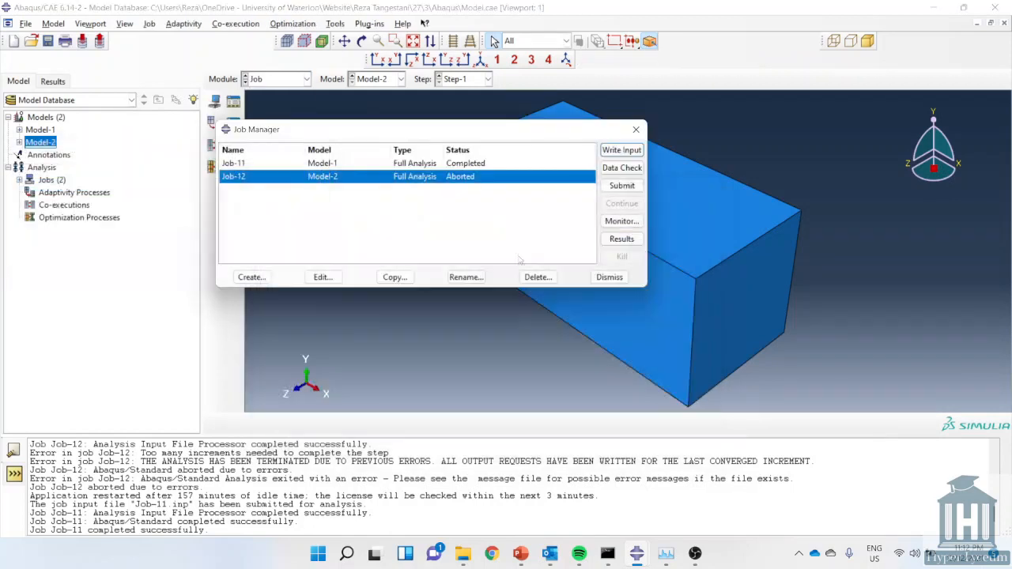
click(623, 186)
click(41, 232)
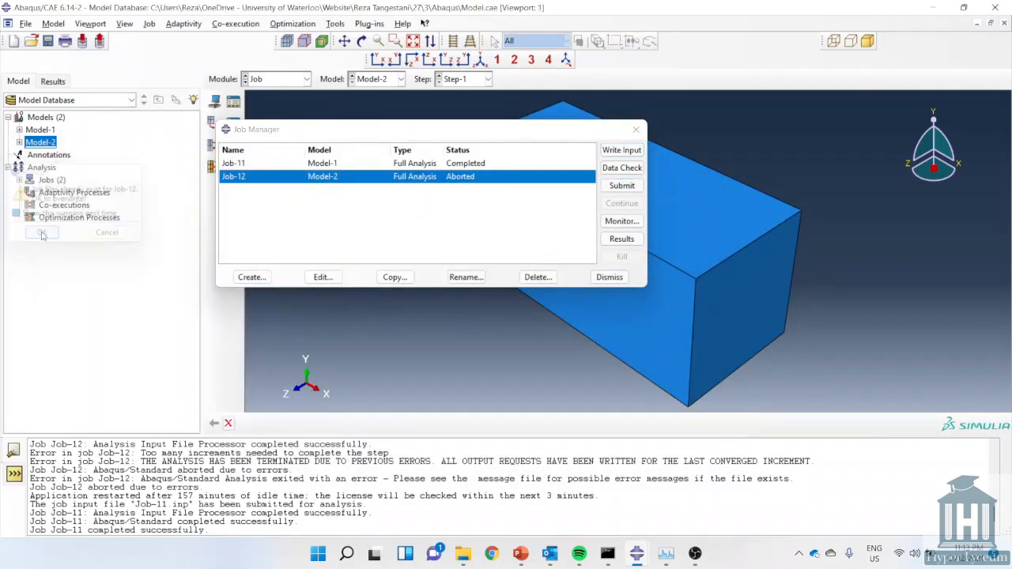
click(633, 227)
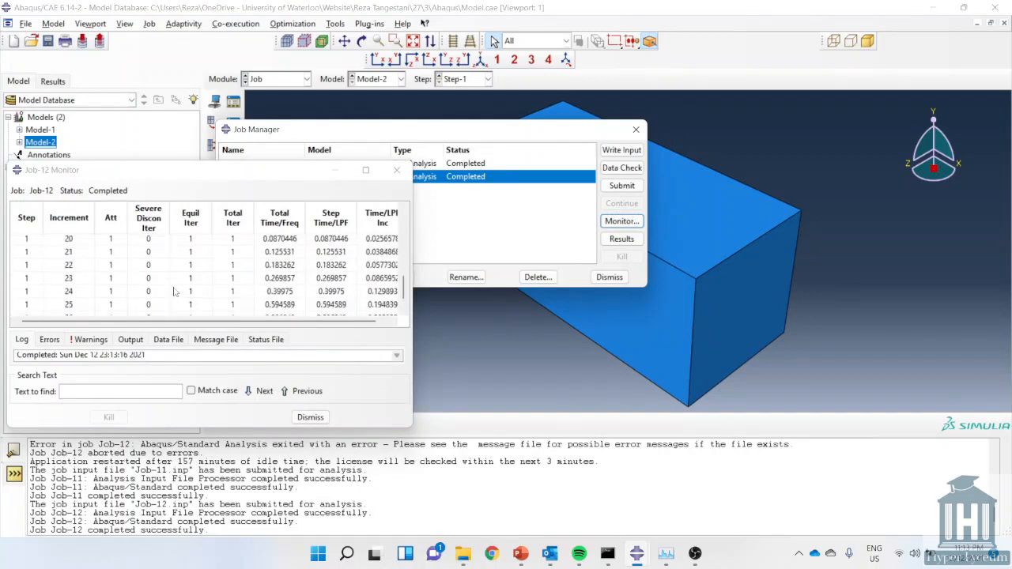
click(308, 416)
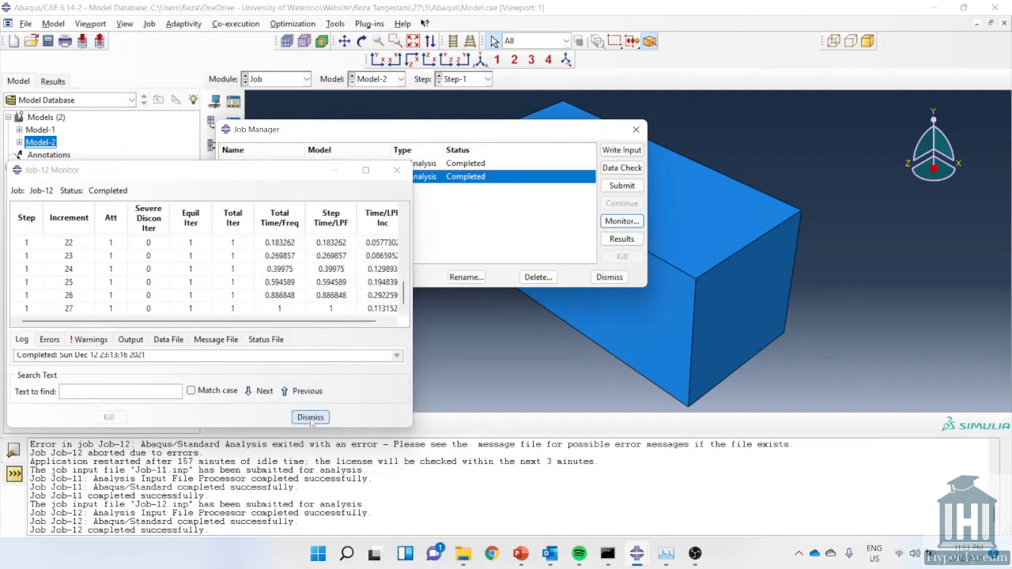
Step: Open the Job-12 results and view the animated Mises stress contours on the deformed block
click(621, 240)
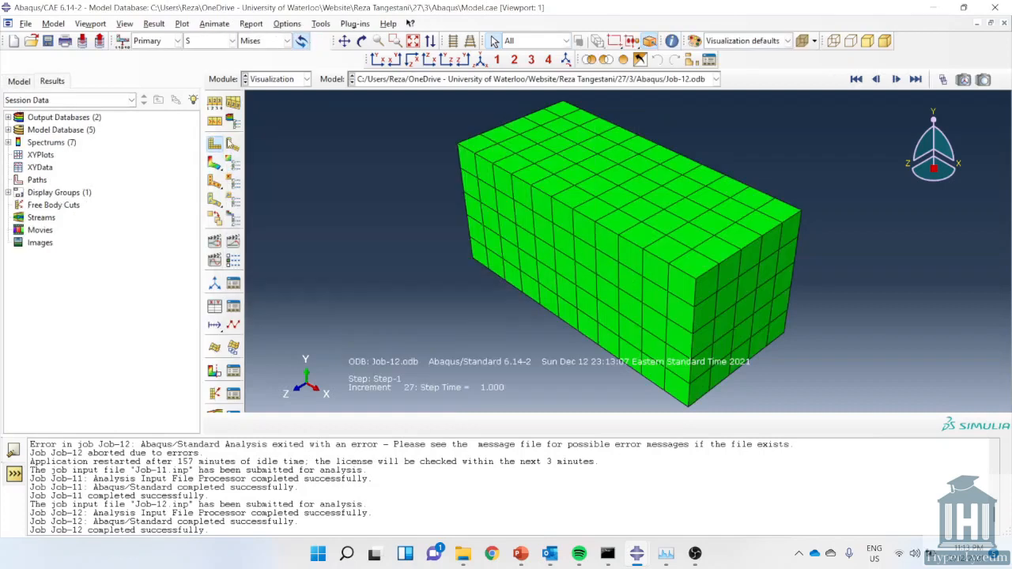
ctrl+alt+drag(651, 261, 590, 118)
ctrl+alt+drag(495, 204, 459, 269)
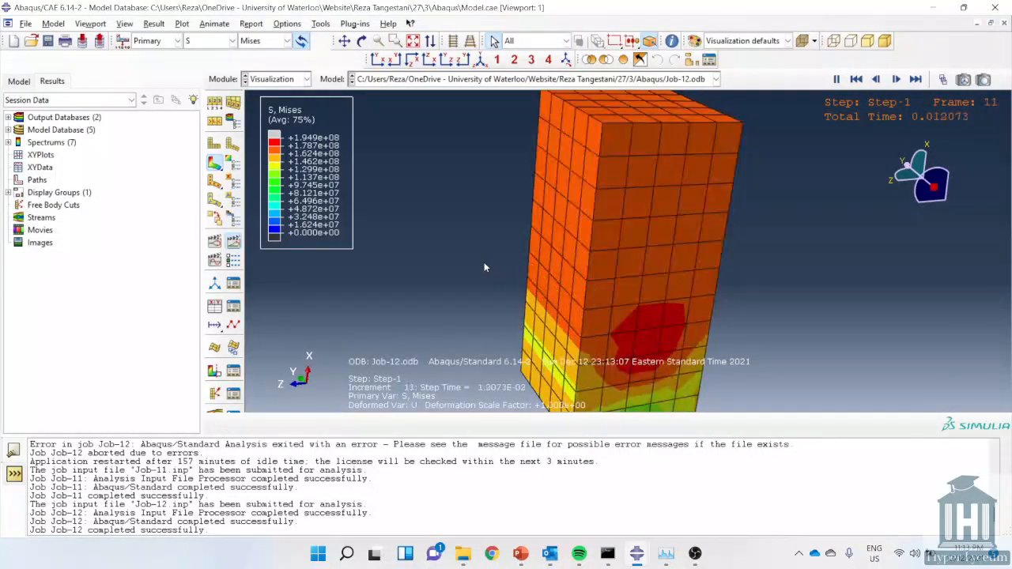
Step: Leave the Job-12 result visualization and return to the Job module
click(294, 79)
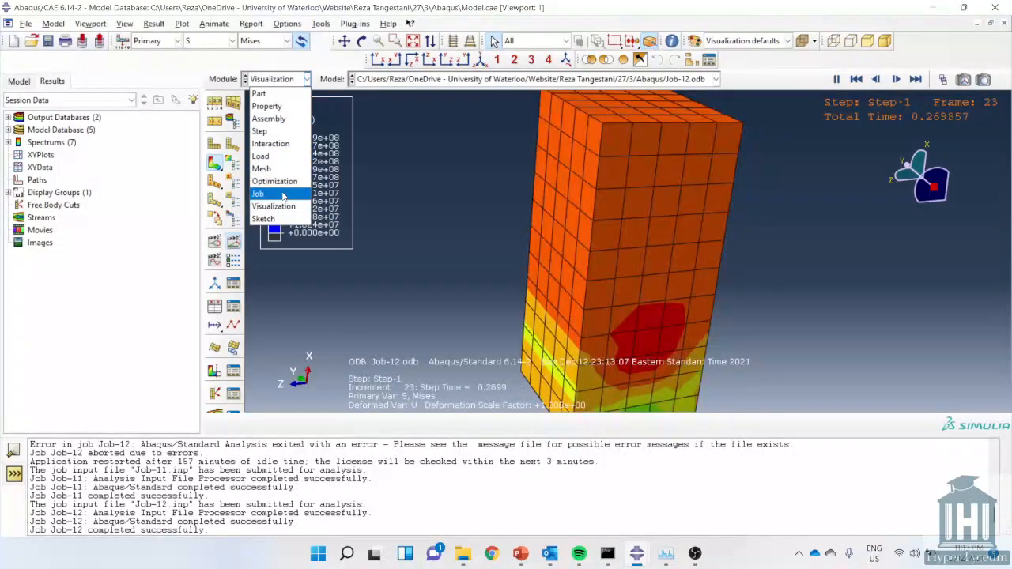
click(283, 195)
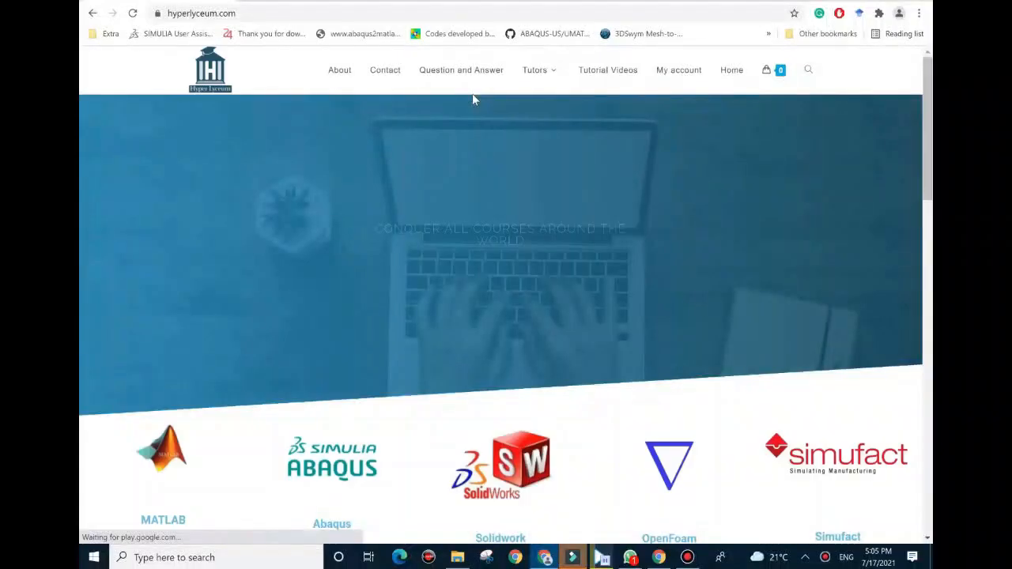
Step: In the web browser, open the first listed tutor's profile on the Hyper Lyceum site and examine its education, skills, rates and contact sections
mouse_move(534, 69)
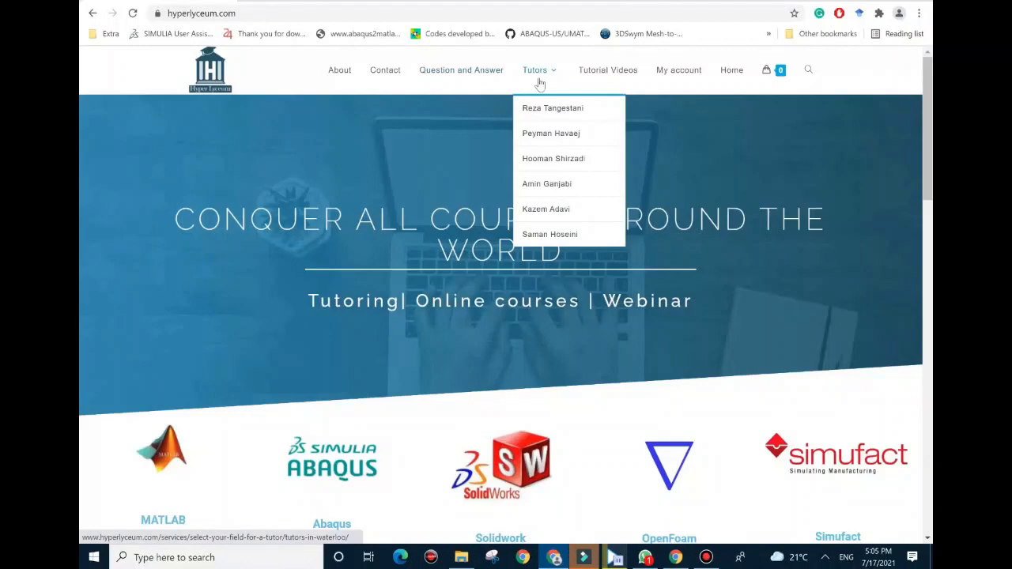
click(540, 108)
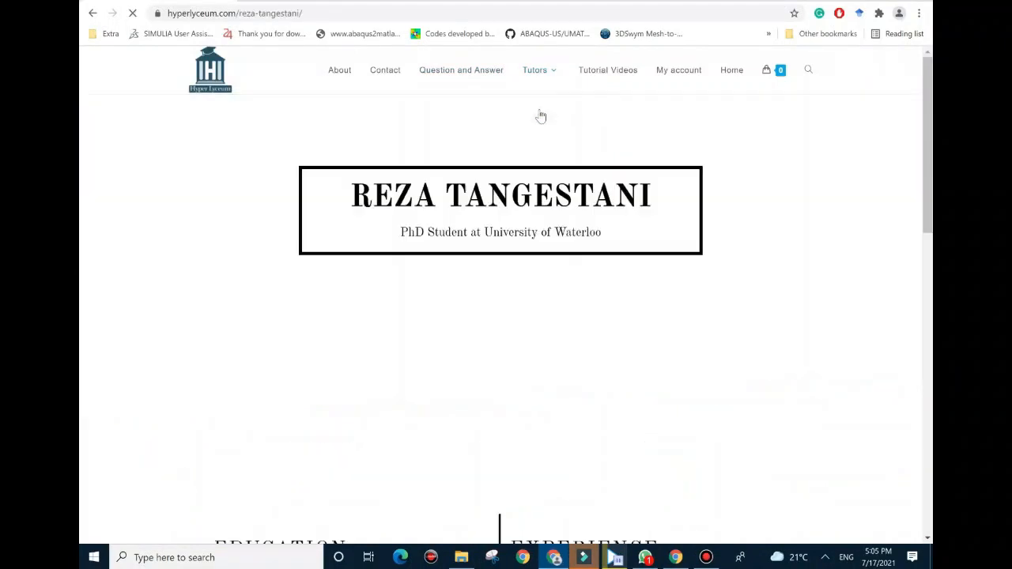
scroll(540, 133, down, 2)
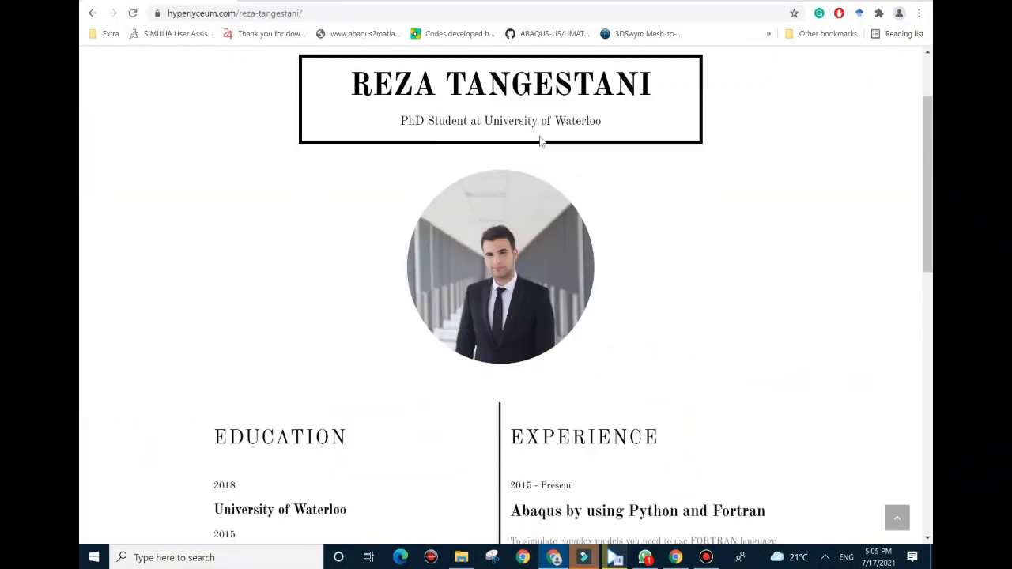
scroll(539, 140, down, 5)
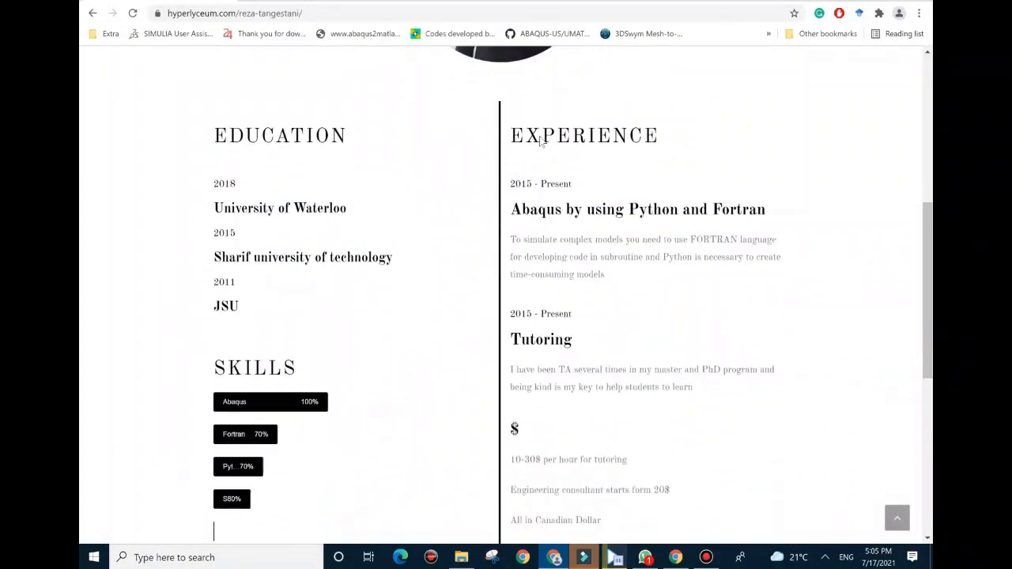
scroll(540, 136, down, 2)
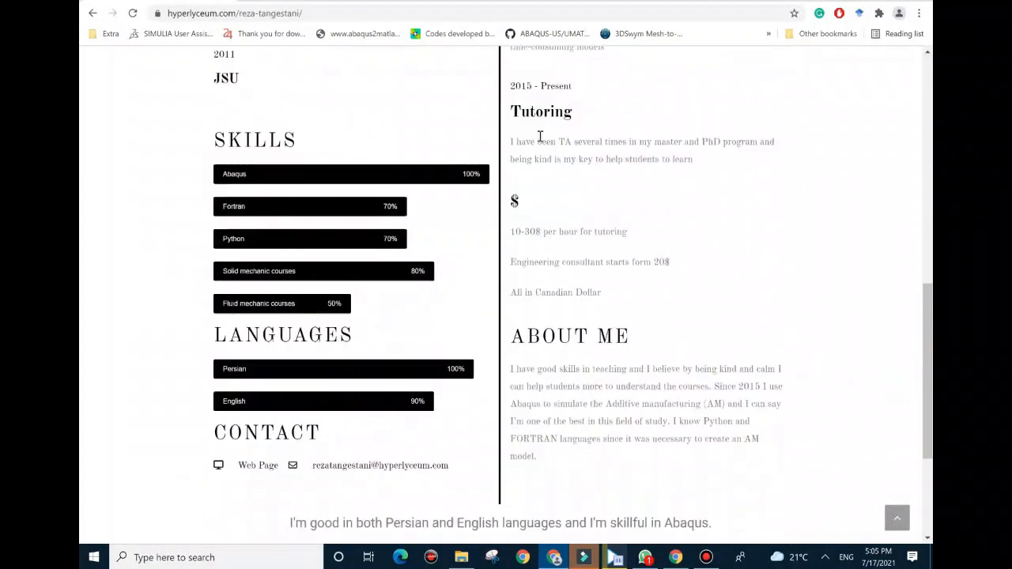
scroll(540, 136, down, 3)
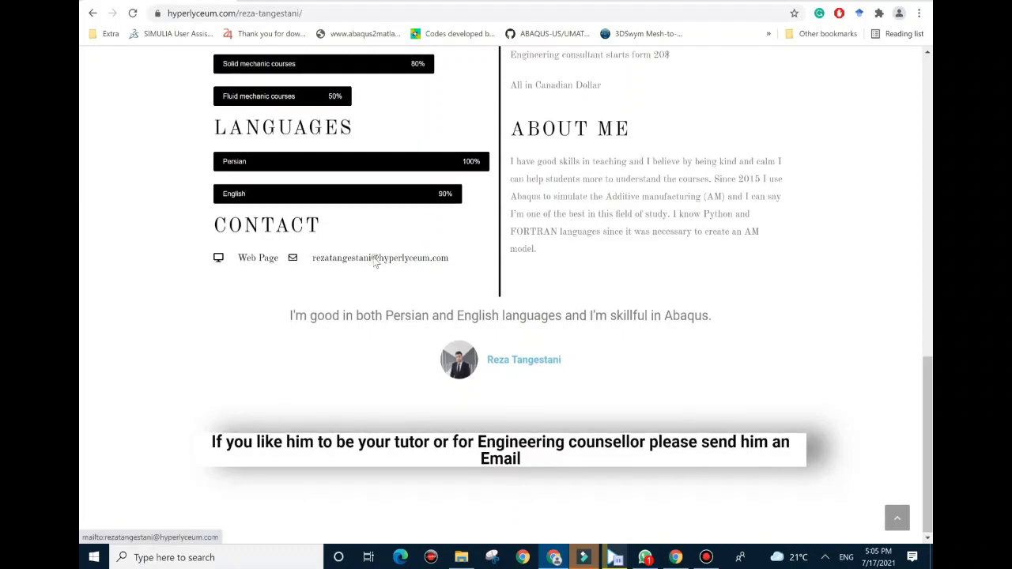
scroll(377, 263, up, 3)
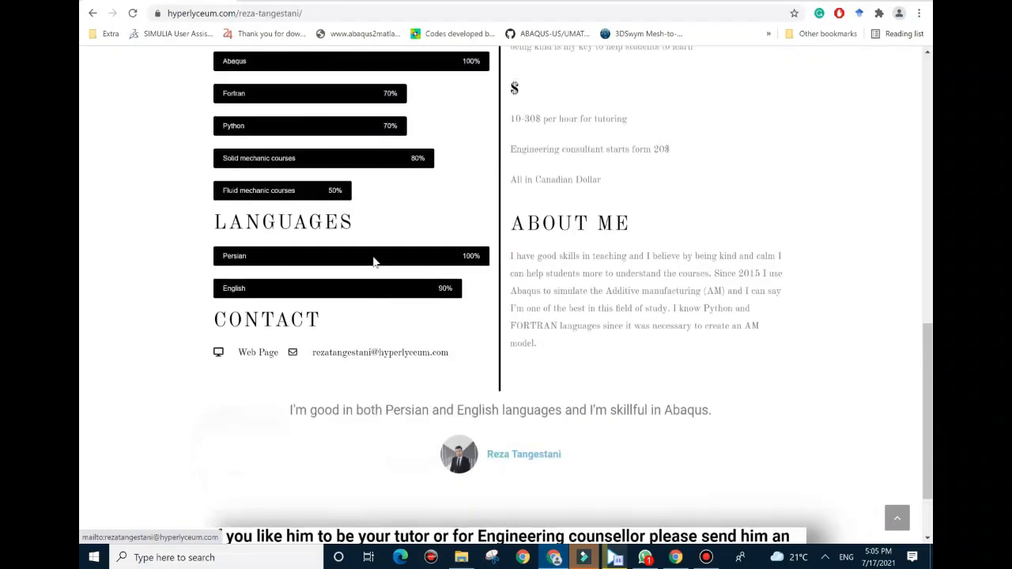